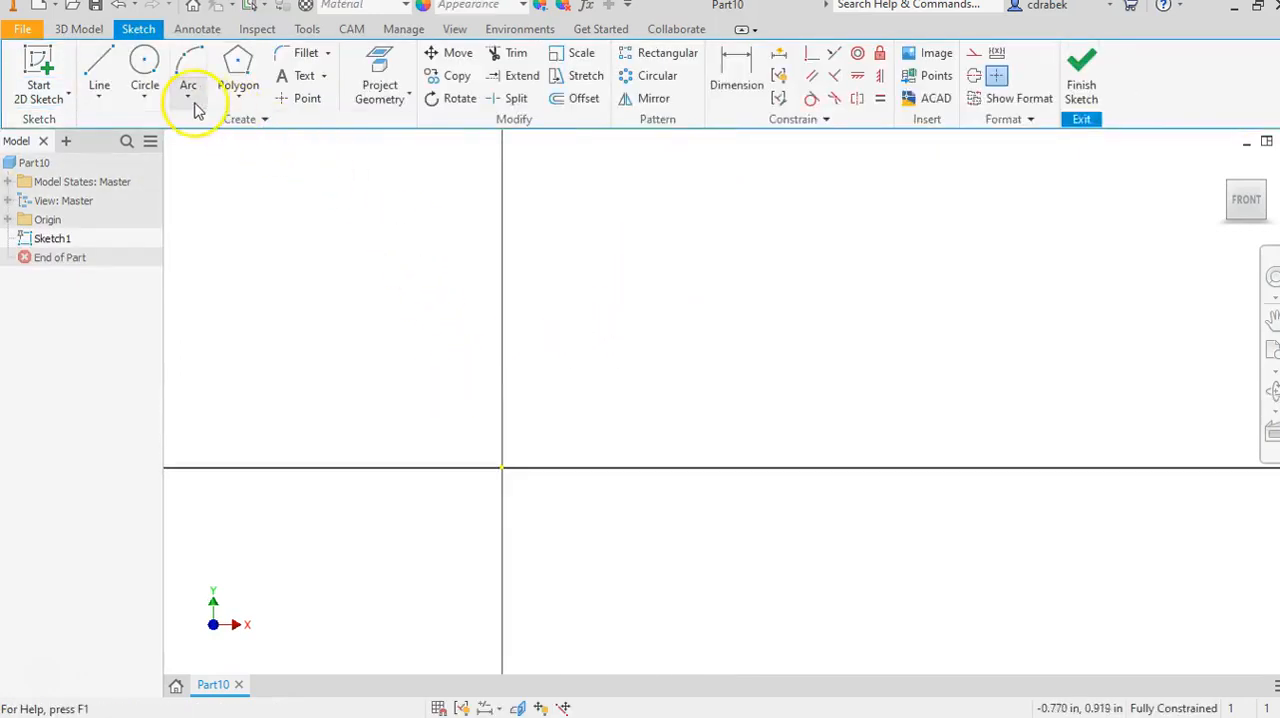
Draw a two-point rectangle from the origin, 1 in wide and .25 in high.
{"action": "left_click", "coordinate": [241, 103]}
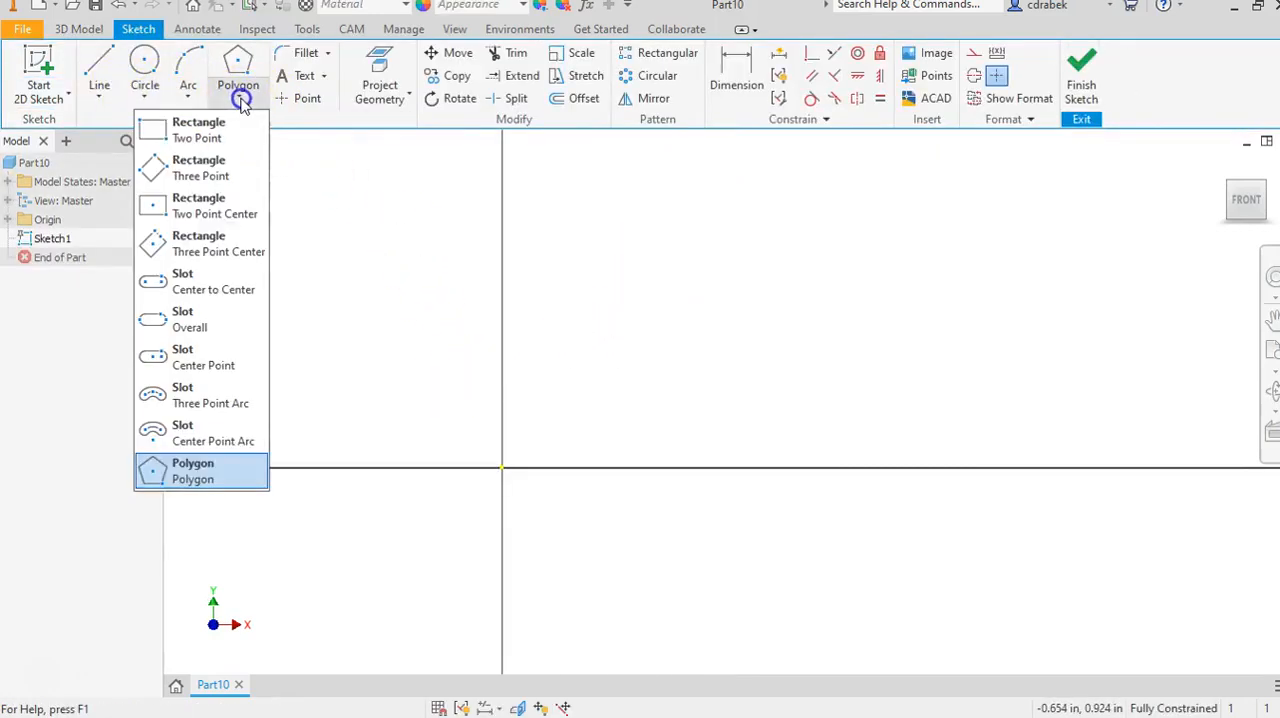
{"action": "left_click", "coordinate": [220, 125]}
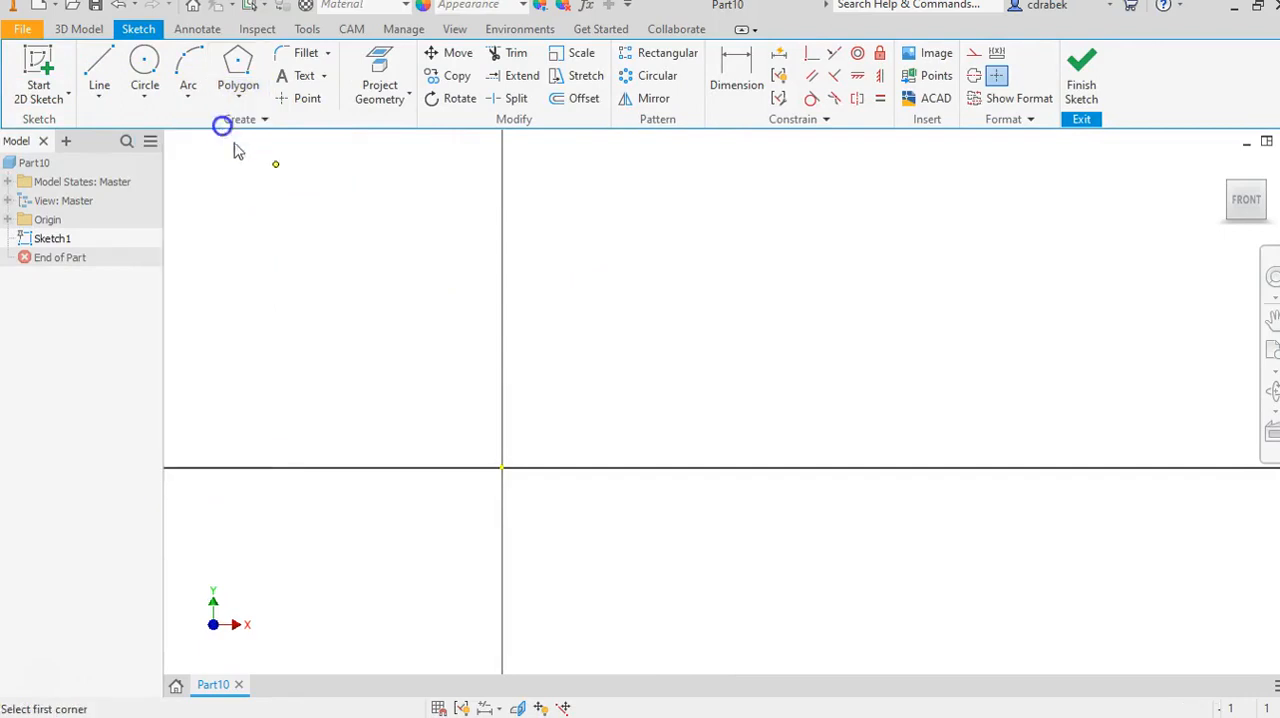
{"action": "left_click", "coordinate": [502, 467]}
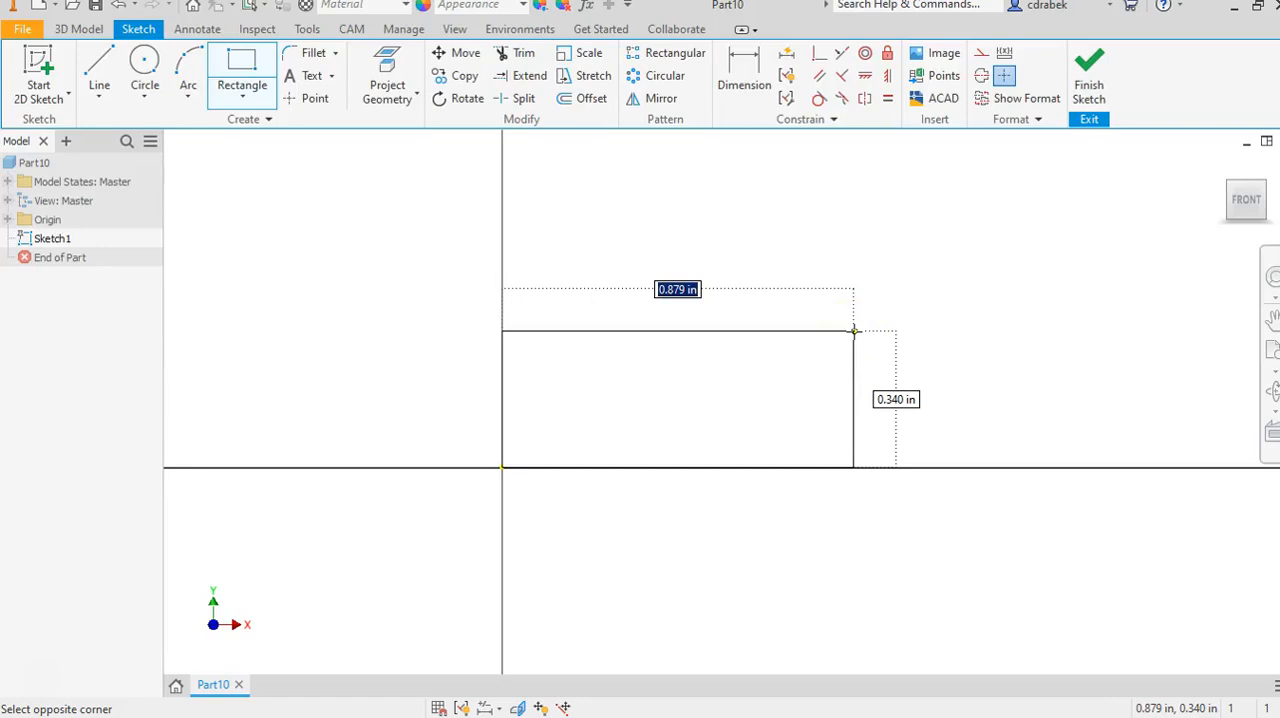
{"action": "type", "text": "1"}
{"action": "key", "text": "Tab"}
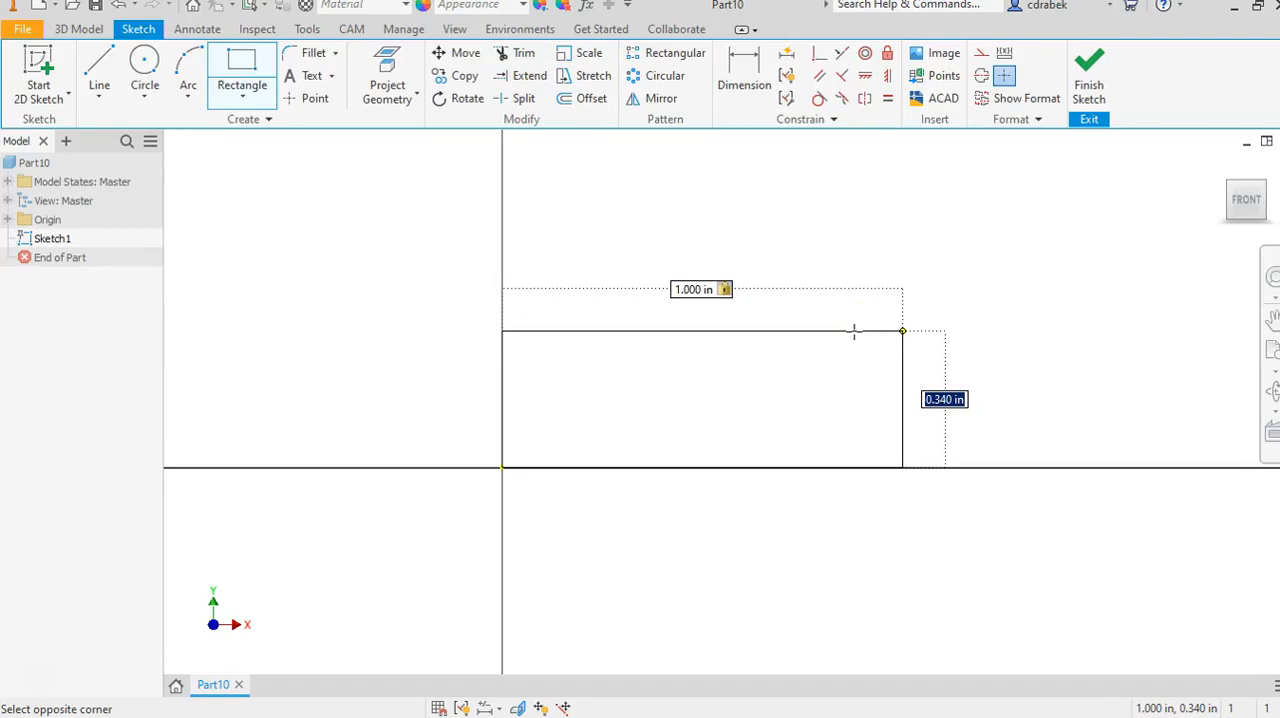
{"action": "type", "text": ".25"}
{"action": "key", "text": "Return"}
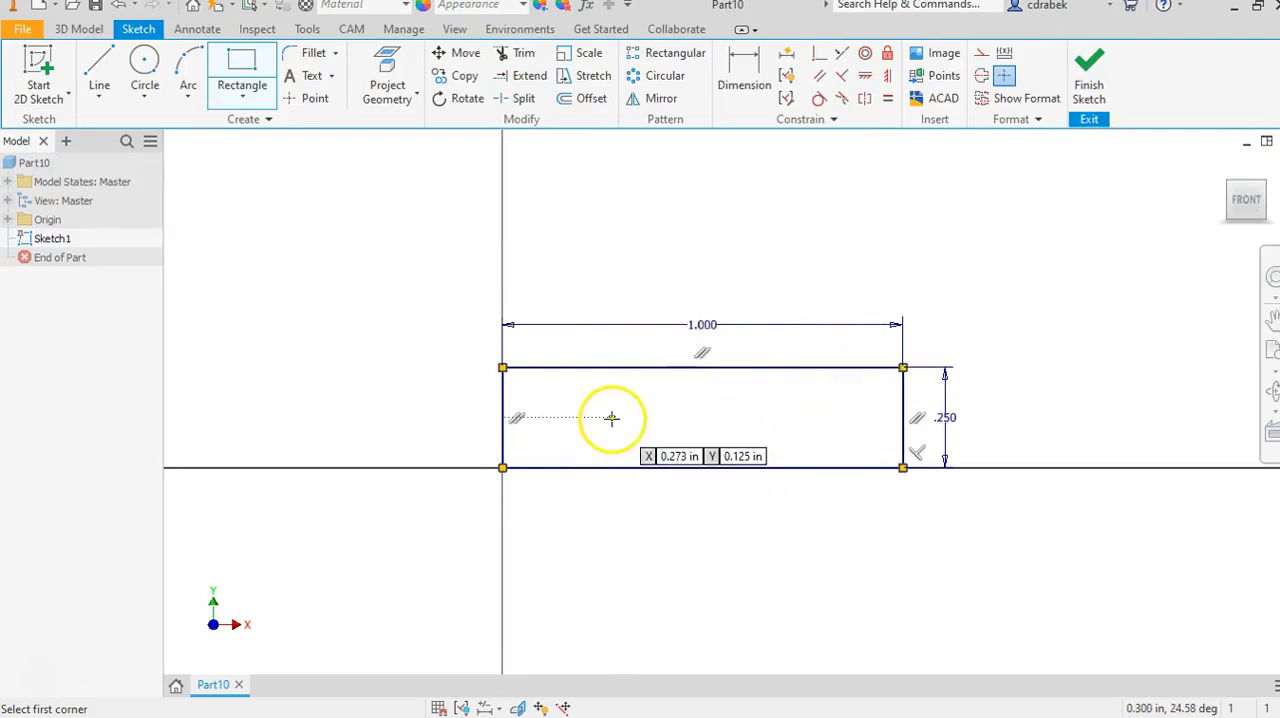
Draw a .25 in diameter circle centred on the midpoint of the rectangle's left edge.
{"action": "scroll", "coordinate": [610, 418], "scroll_direction": "up", "scroll_amount": 2}
{"action": "middle_click_drag", "start_coordinate": [608, 417], "coordinate": [657, 347]}
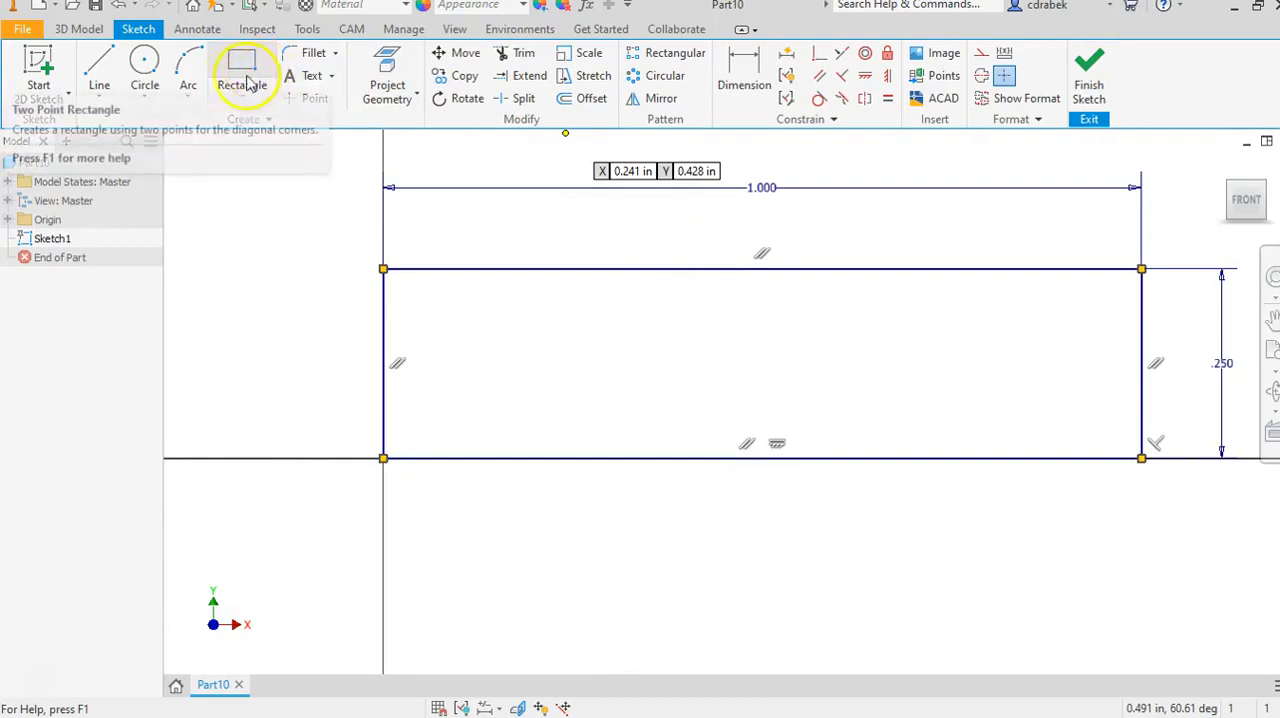
{"action": "left_click", "coordinate": [148, 80]}
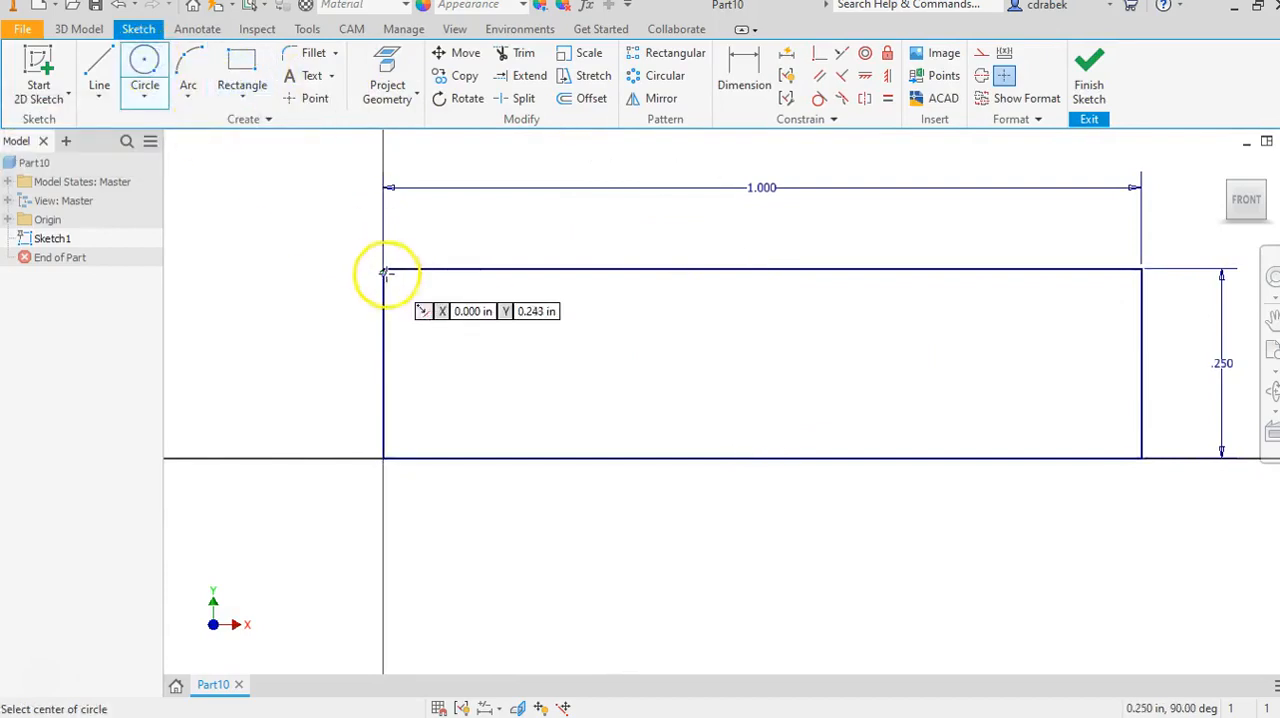
{"action": "left_click", "coordinate": [383, 361]}
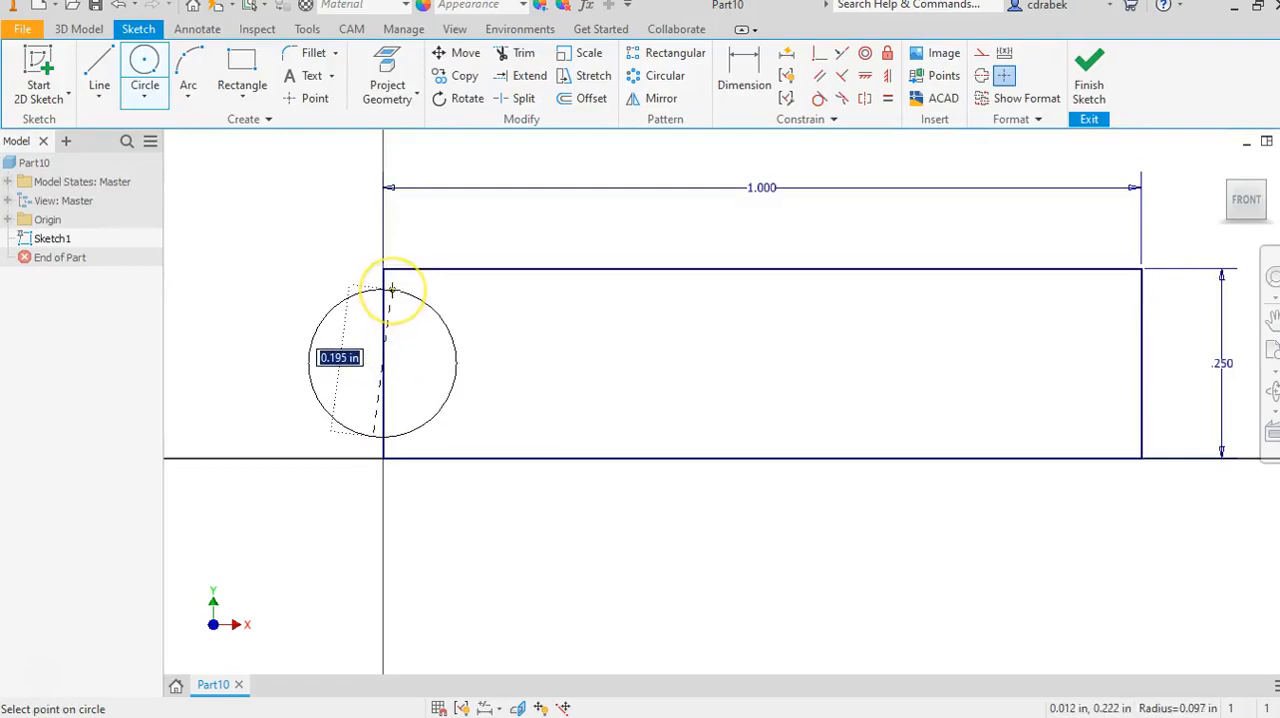
{"action": "type", "text": ".25"}
{"action": "key", "text": "Return"}
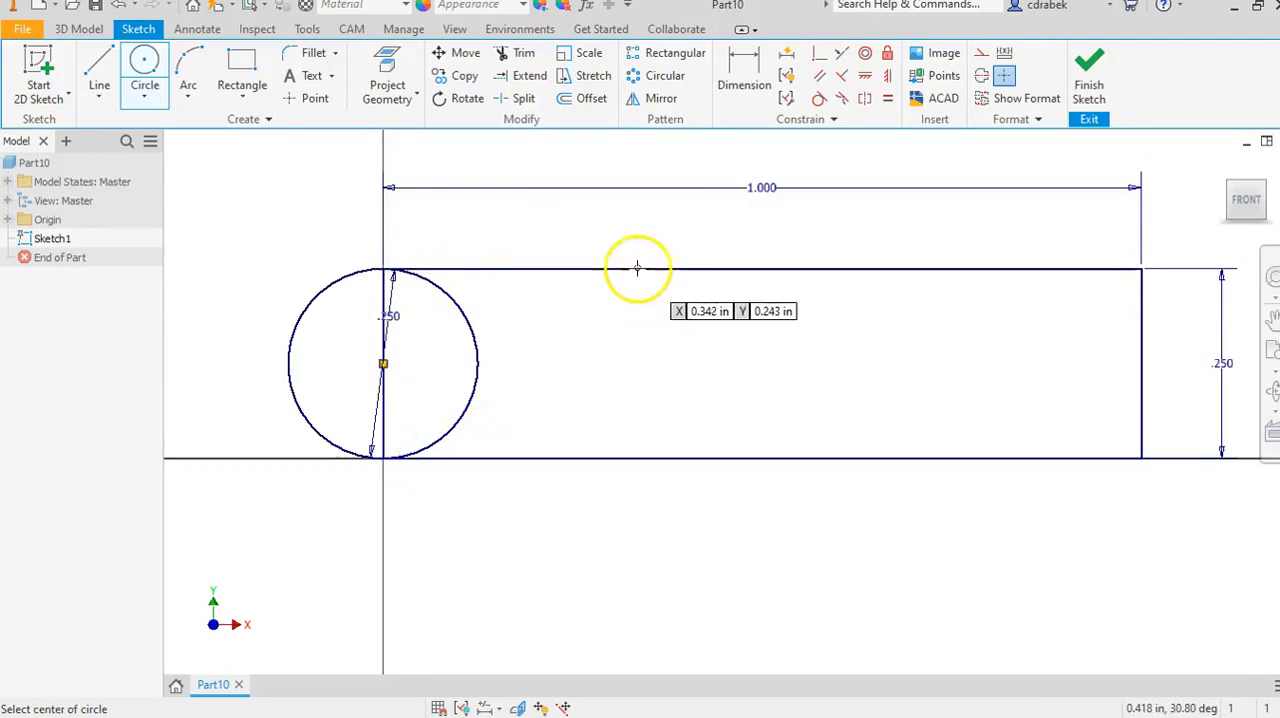
Sketch a smaller rectangle on the large rectangle's bottom edge and dimension its right side .25 in from the large rectangle's right edge.
{"action": "left_click", "coordinate": [244, 68]}
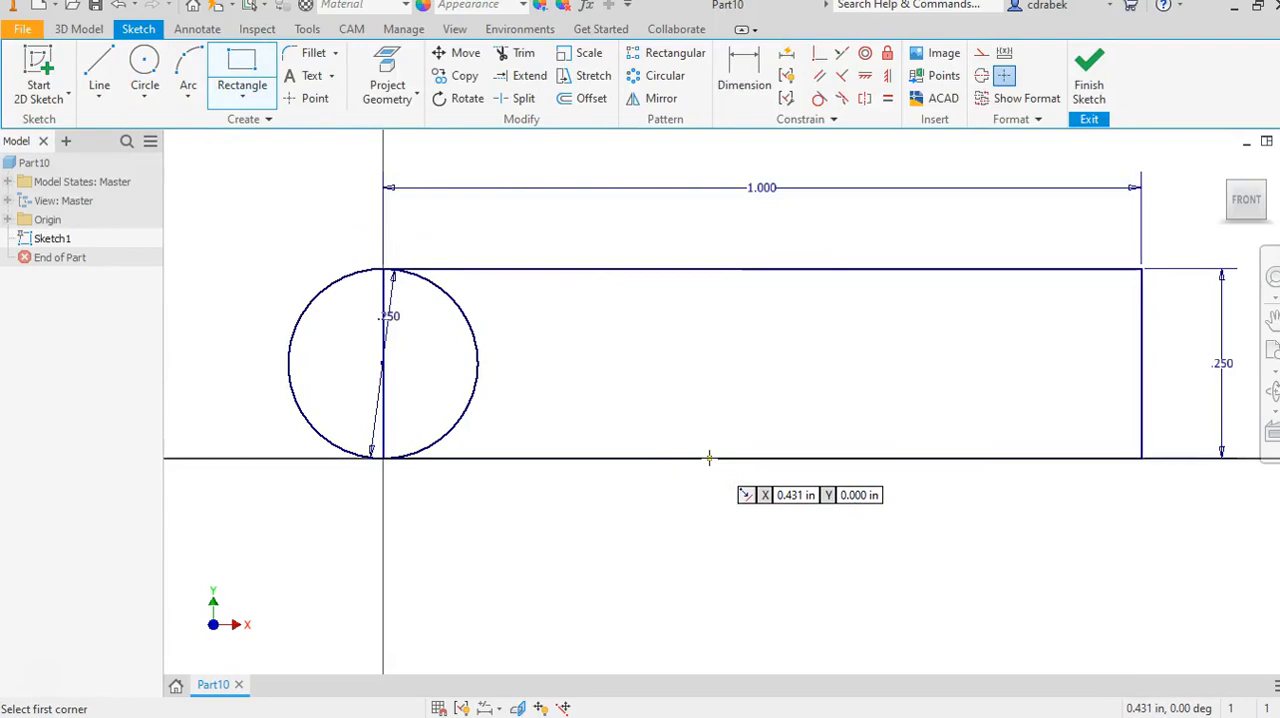
{"action": "left_click_drag", "start_coordinate": [709, 458], "coordinate": [1008, 358]}
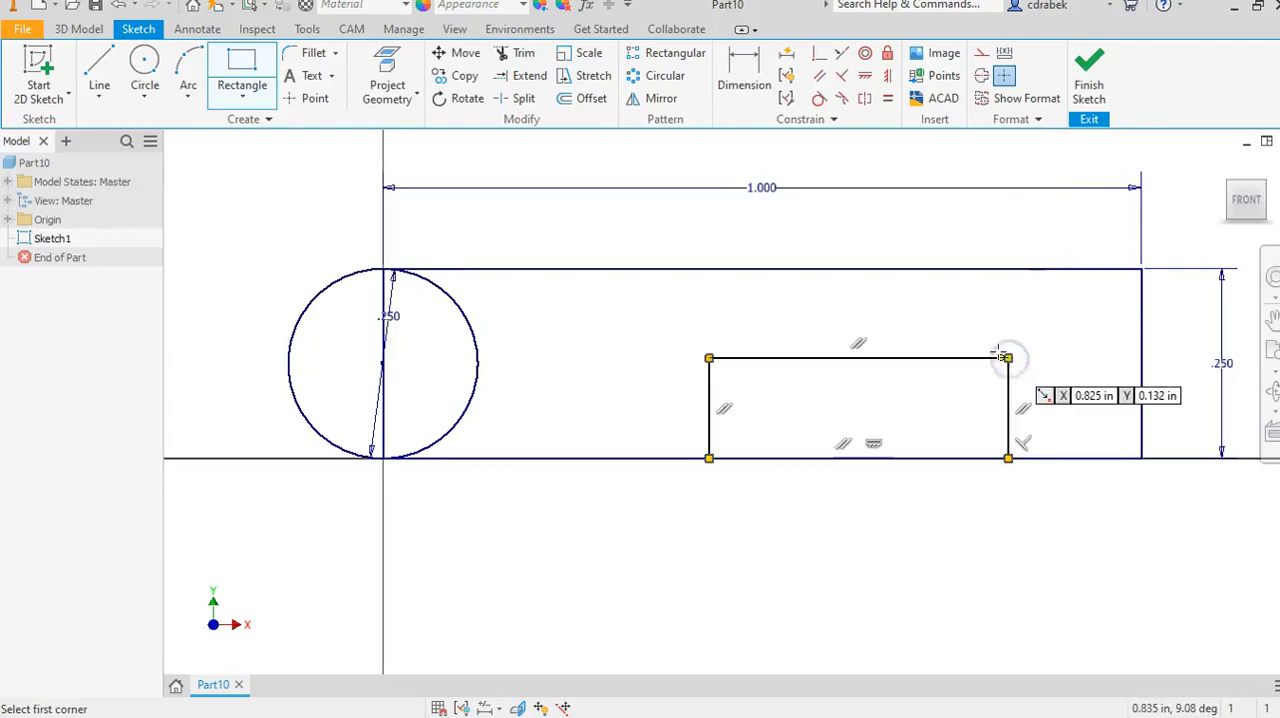
{"action": "left_click", "coordinate": [748, 82]}
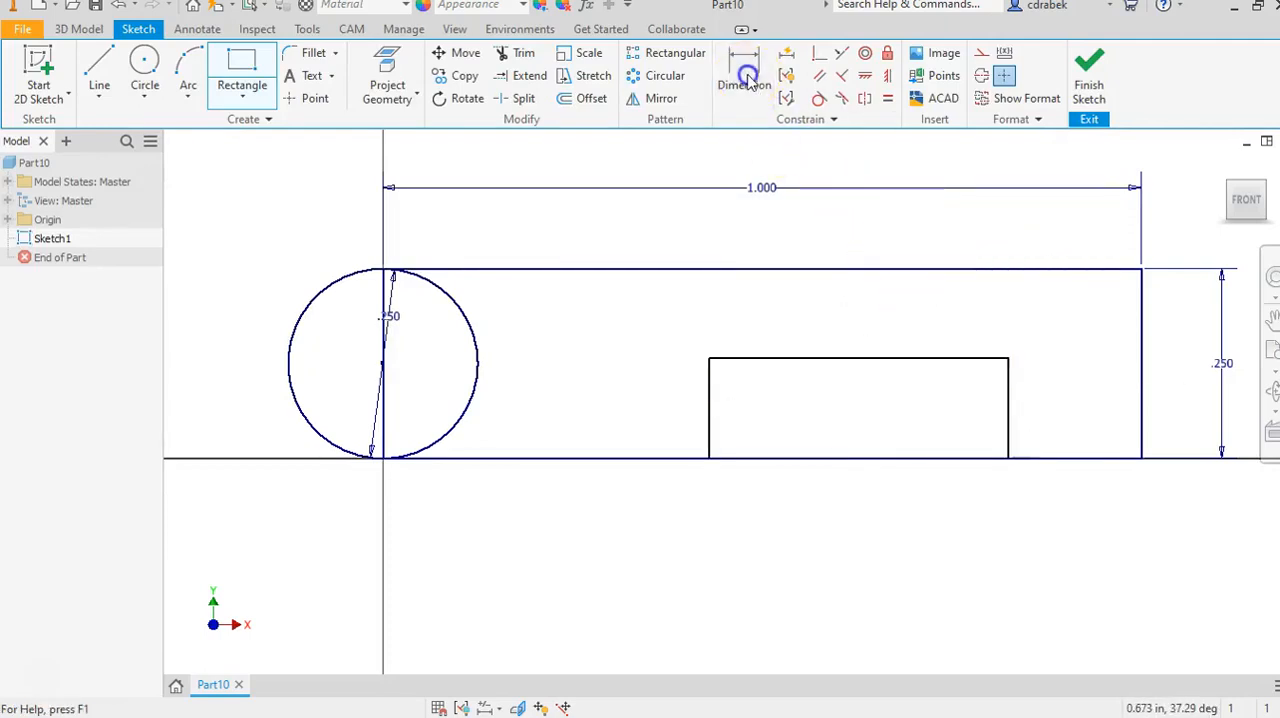
{"action": "left_click", "coordinate": [1007, 385]}
{"action": "left_click", "coordinate": [1142, 388]}
{"action": "left_click", "coordinate": [1079, 496]}
{"action": "type", "text": ".25"}
{"action": "key", "text": "Return"}
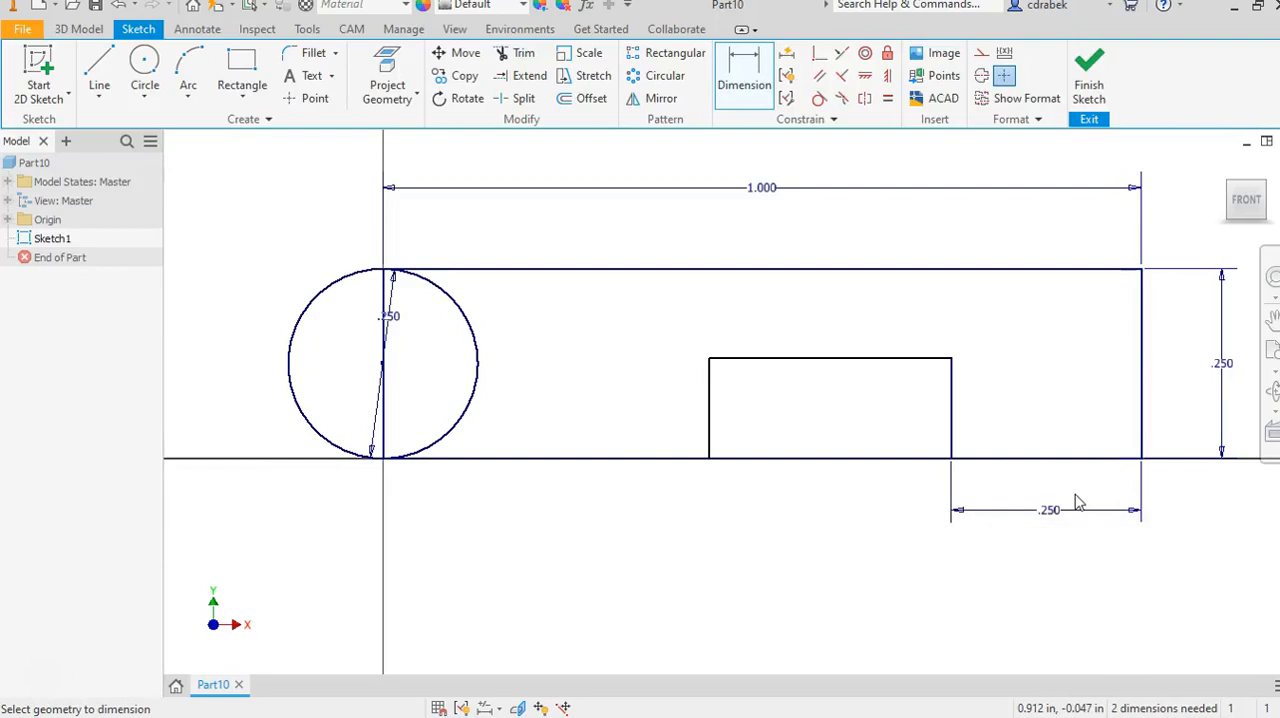
Dimension the small rectangle's left side .75 in from the large rectangle's right edge.
{"action": "left_click", "coordinate": [710, 418]}
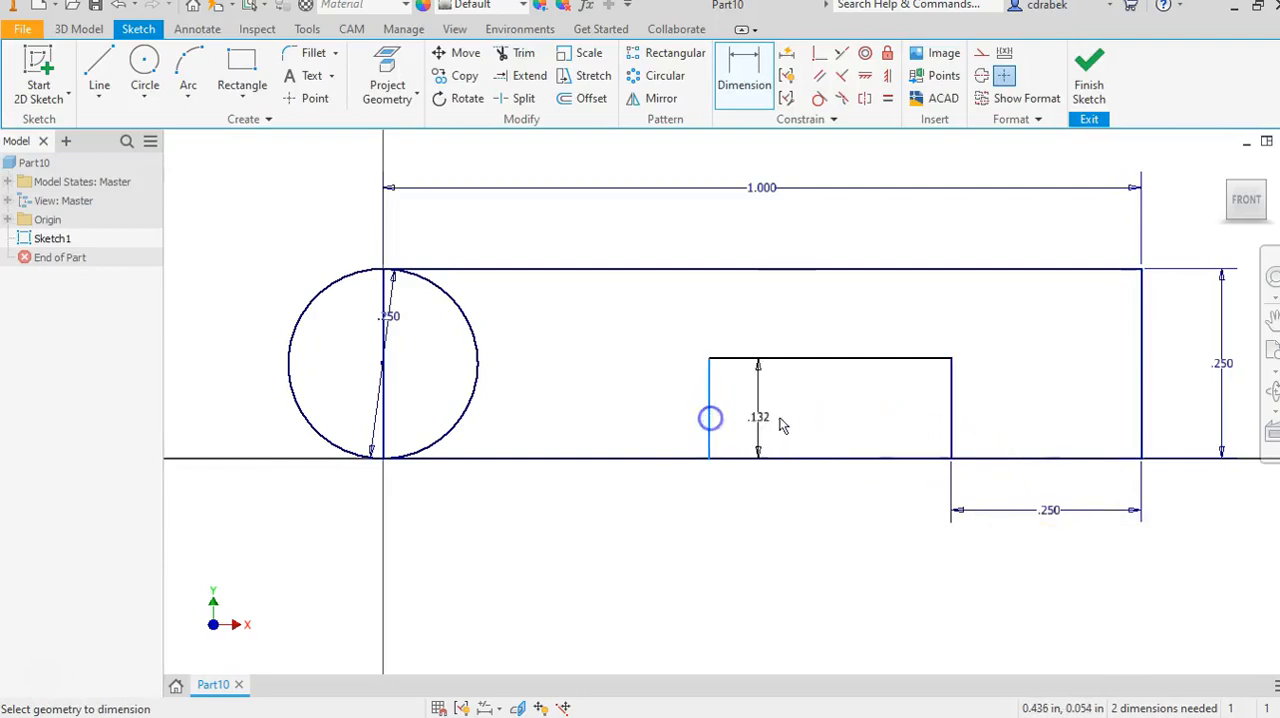
{"action": "left_click", "coordinate": [1143, 426]}
{"action": "left_click", "coordinate": [925, 570]}
{"action": "type", "text": ".75"}
{"action": "key", "text": "Return"}
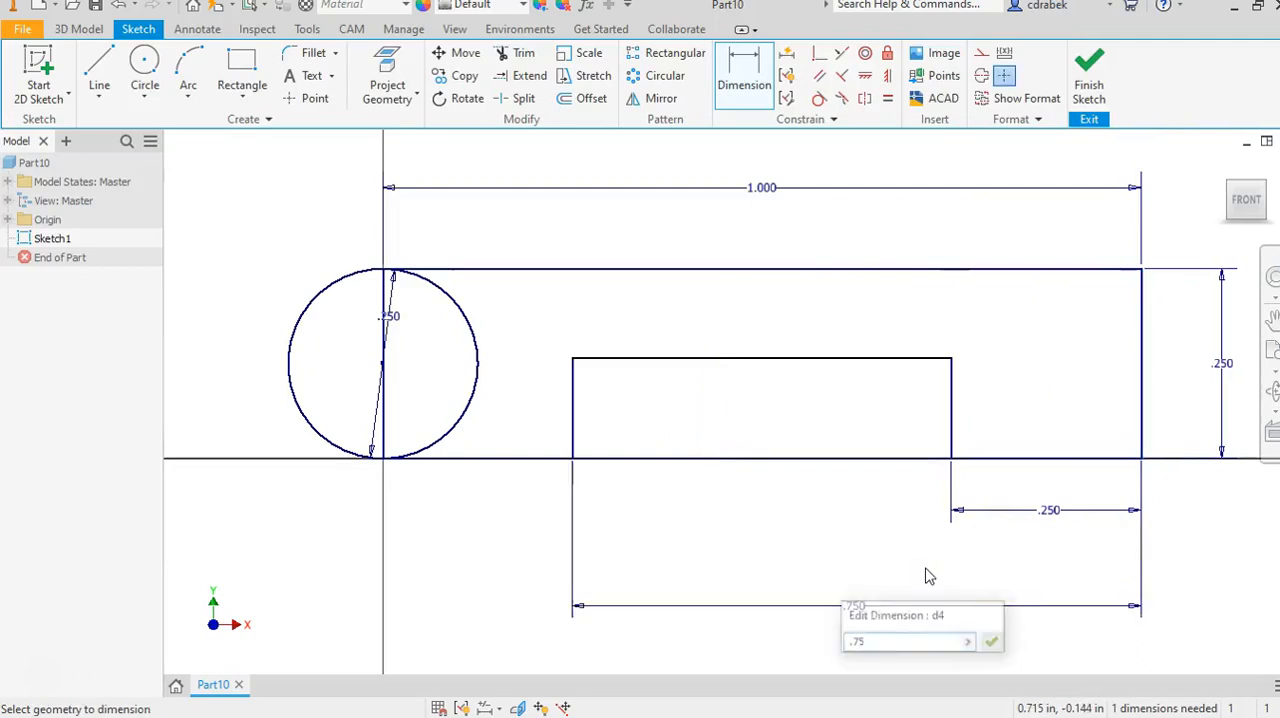
Set the small rectangle's height to .125 in.
{"action": "left_click", "coordinate": [955, 408]}
{"action": "left_click", "coordinate": [1034, 405]}
{"action": "type", "text": ".125"}
{"action": "key", "text": "Return"}
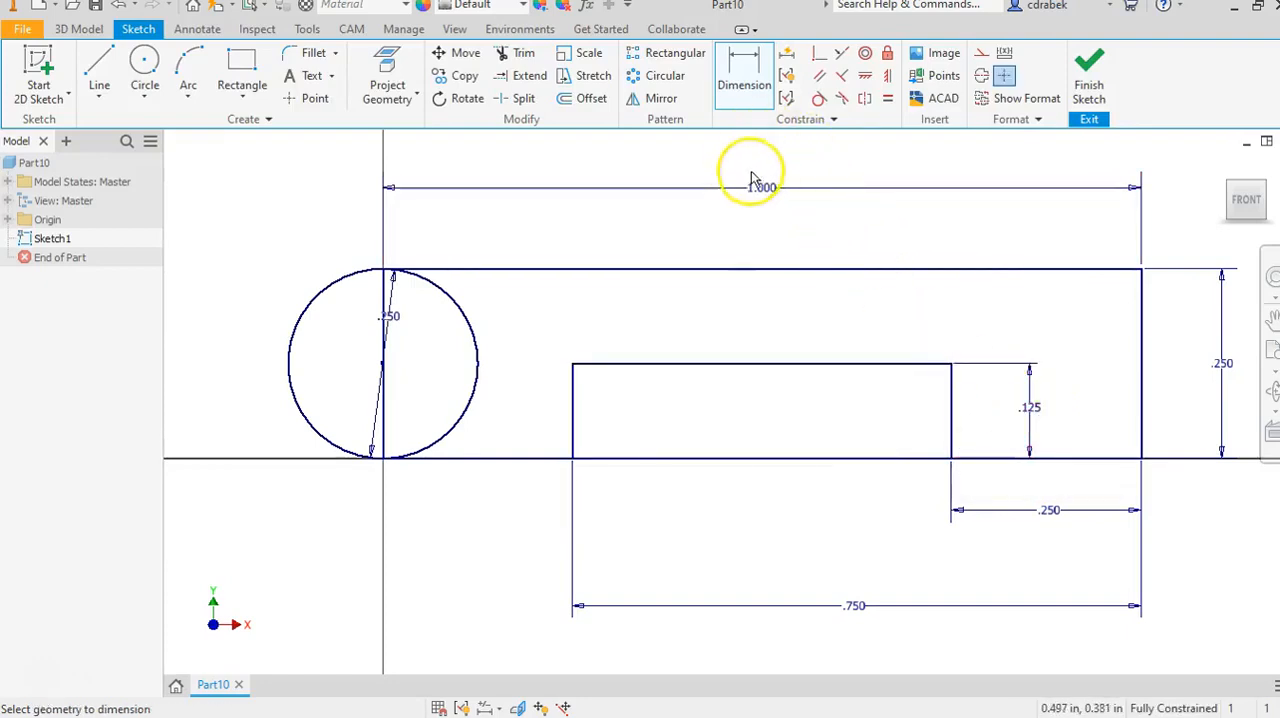
Trim the large rectangle's bottom edge between the small rectangle's two vertical sides.
{"action": "left_click", "coordinate": [520, 52]}
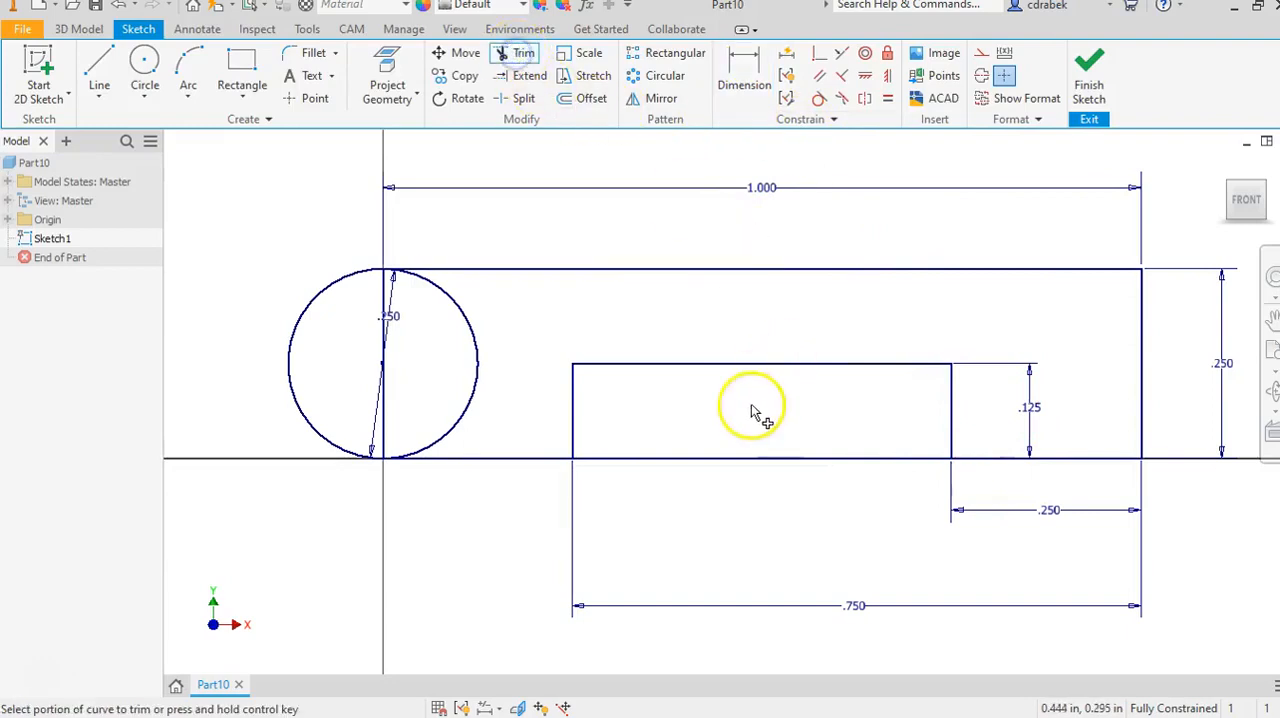
{"action": "left_click", "coordinate": [700, 458]}
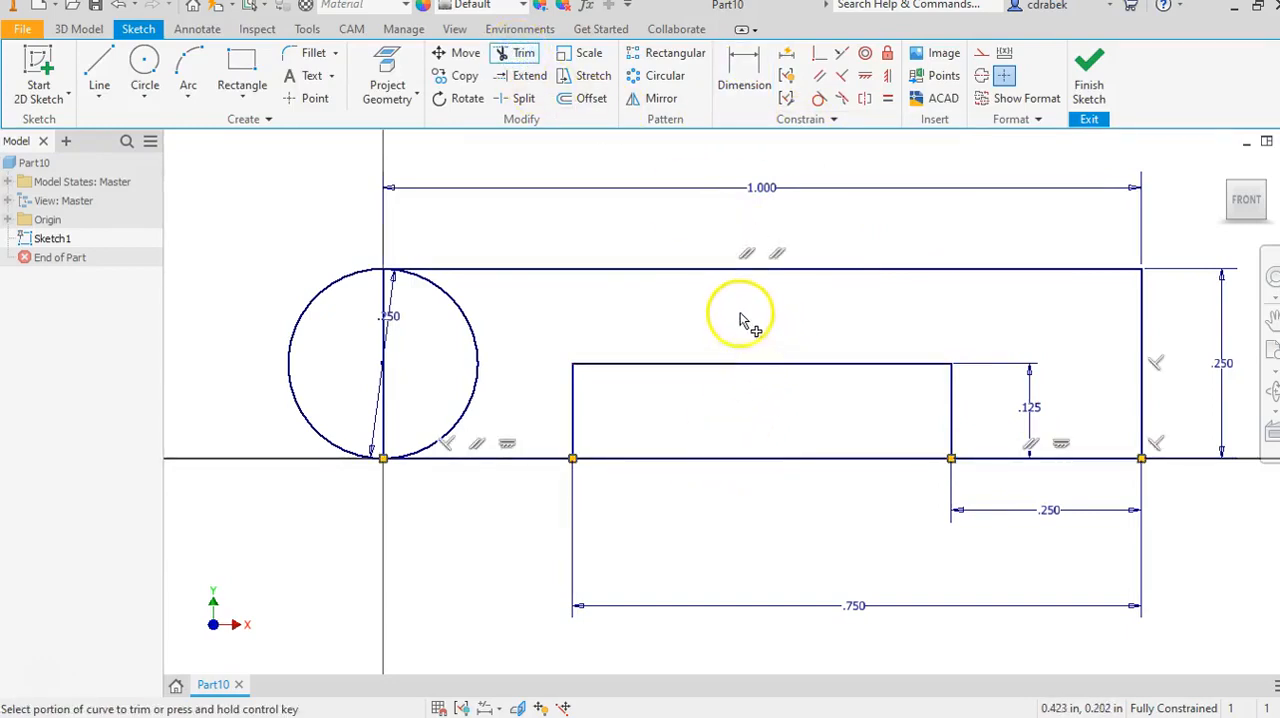
{"action": "left_click", "coordinate": [462, 314]}
{"action": "left_click", "coordinate": [414, 170]}
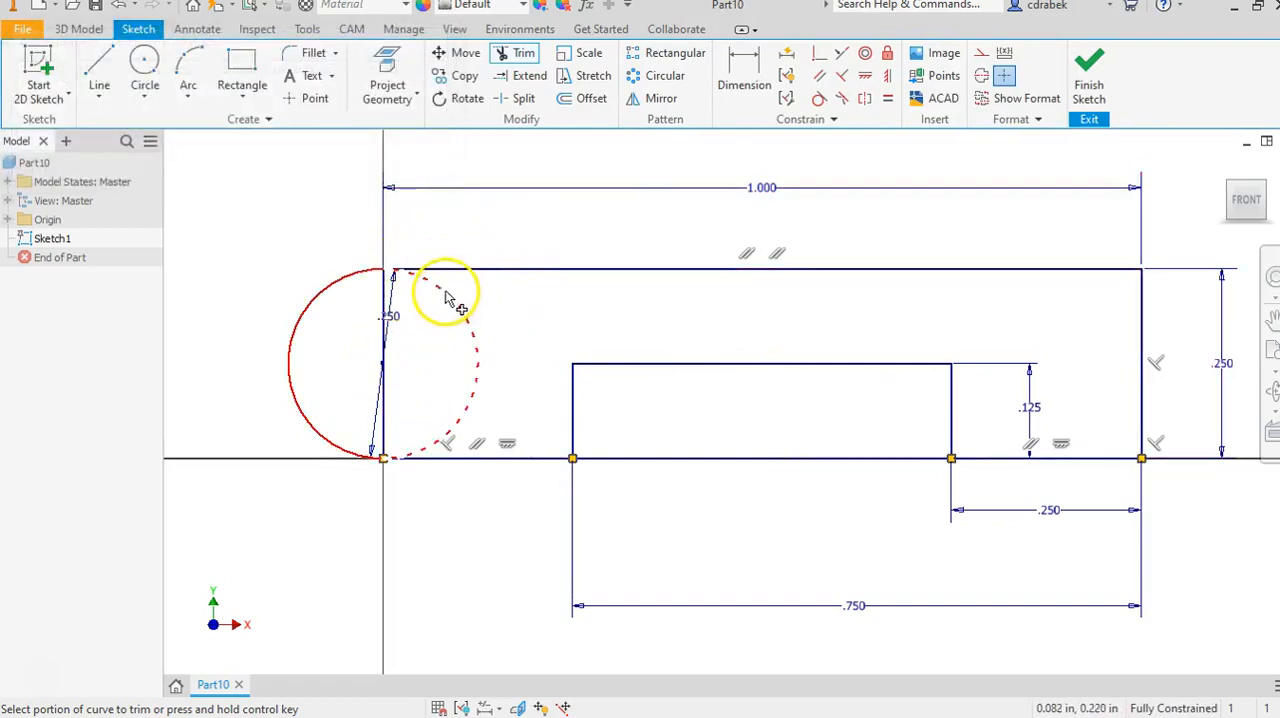
{"action": "right_click", "coordinate": [514, 214]}
{"action": "left_click", "coordinate": [588, 220]}
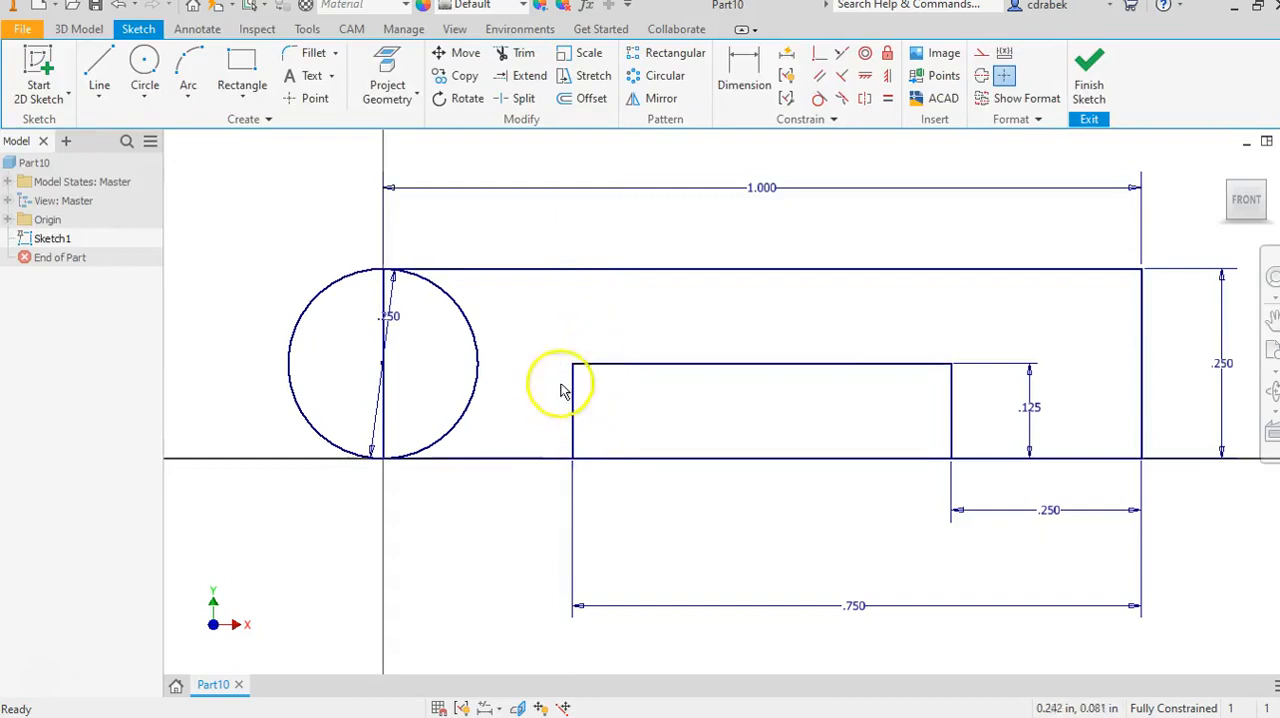
Fillet the bottom and top corners at the small rectangle's right side with a .063 in radius.
{"action": "left_click", "coordinate": [299, 60]}
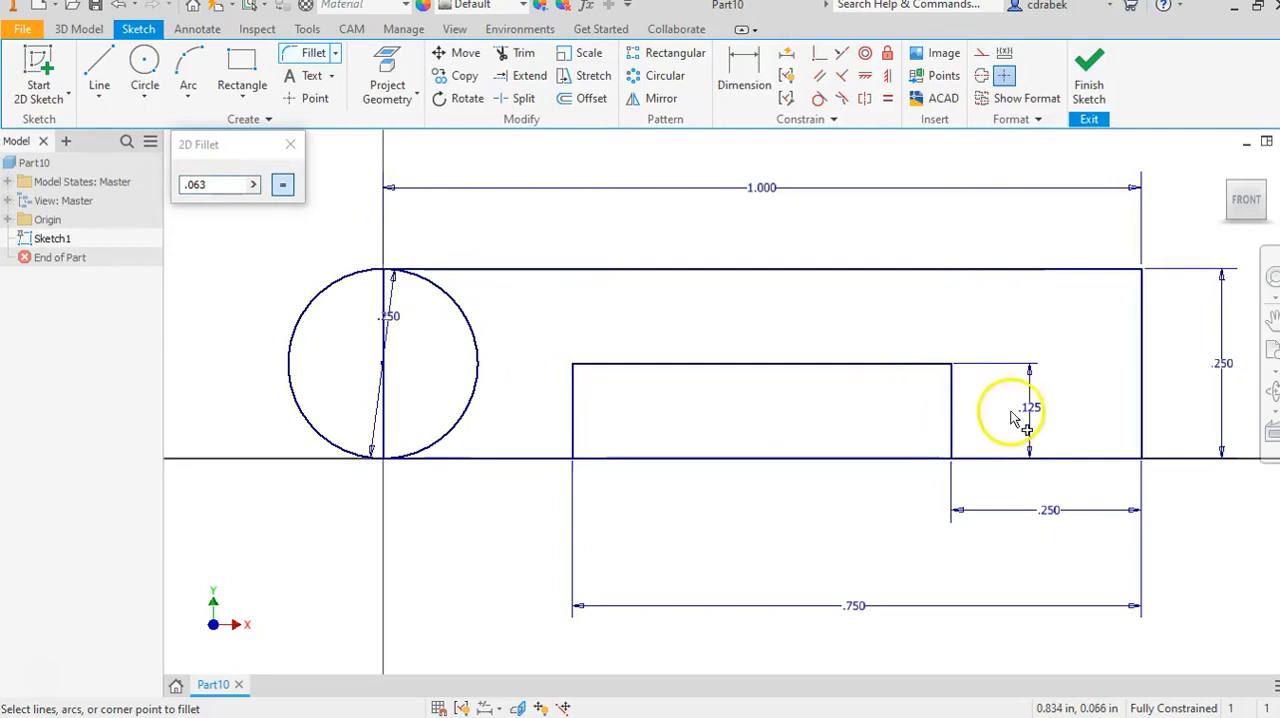
{"action": "left_click", "coordinate": [967, 462]}
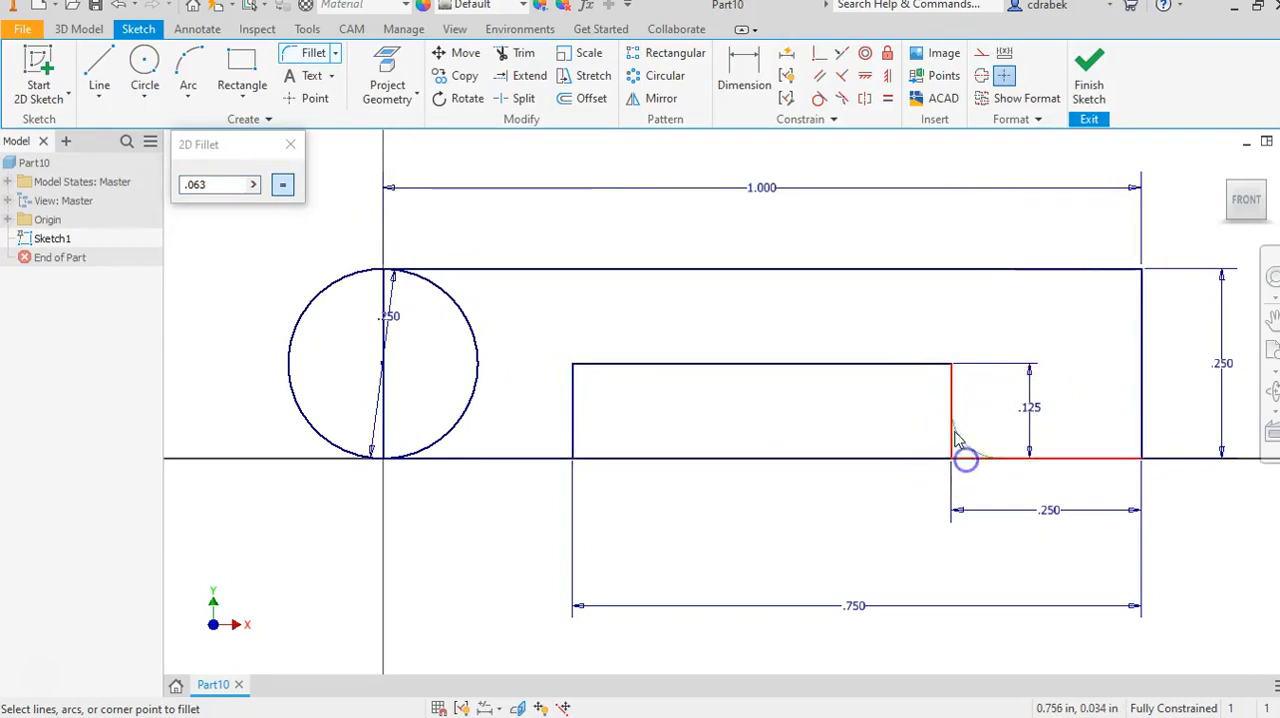
{"action": "left_click", "coordinate": [955, 430]}
{"action": "left_click", "coordinate": [938, 366]}
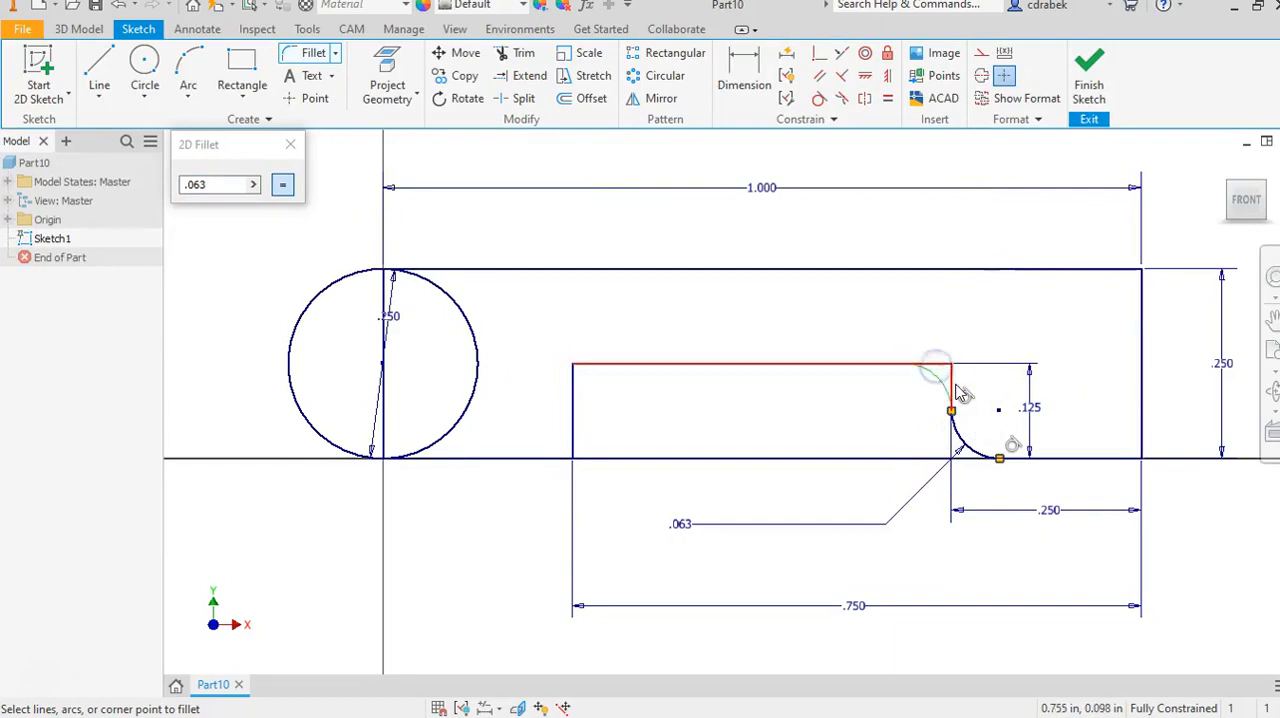
{"action": "left_click", "coordinate": [960, 393]}
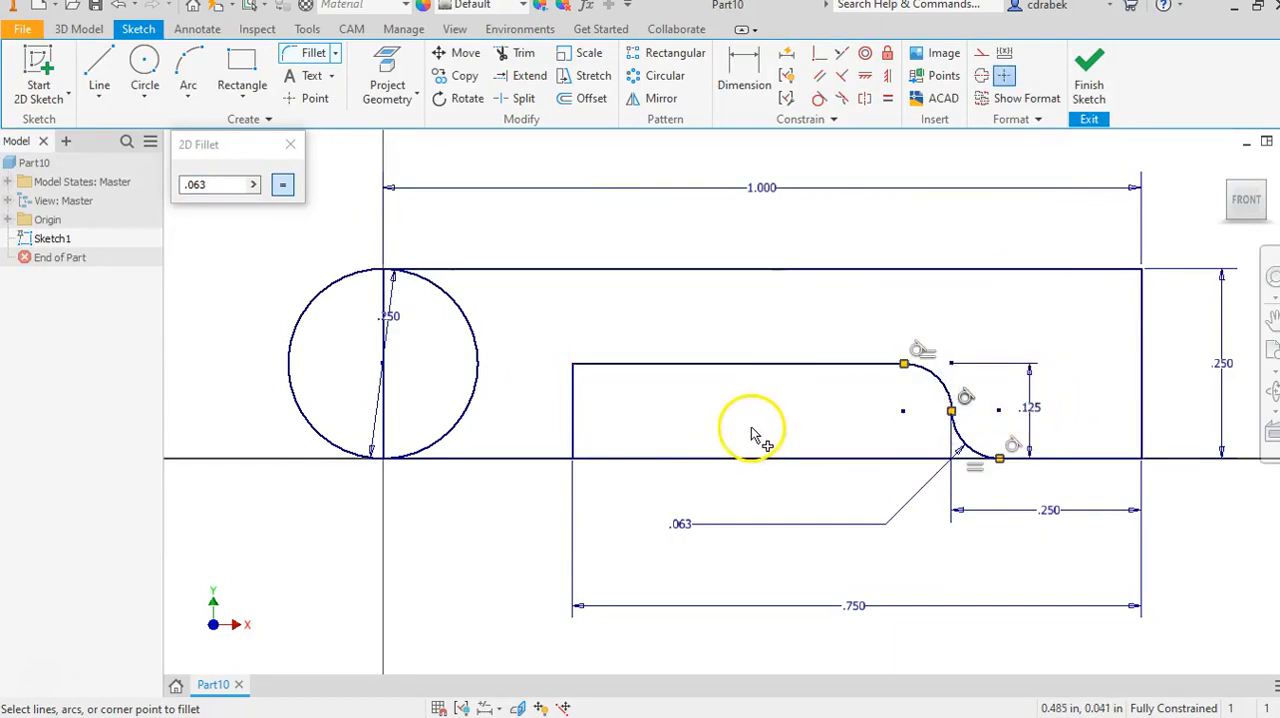
Fillet the bottom and top corners at the small rectangle's left side with the same .063 in radius.
{"action": "left_click", "coordinate": [577, 451]}
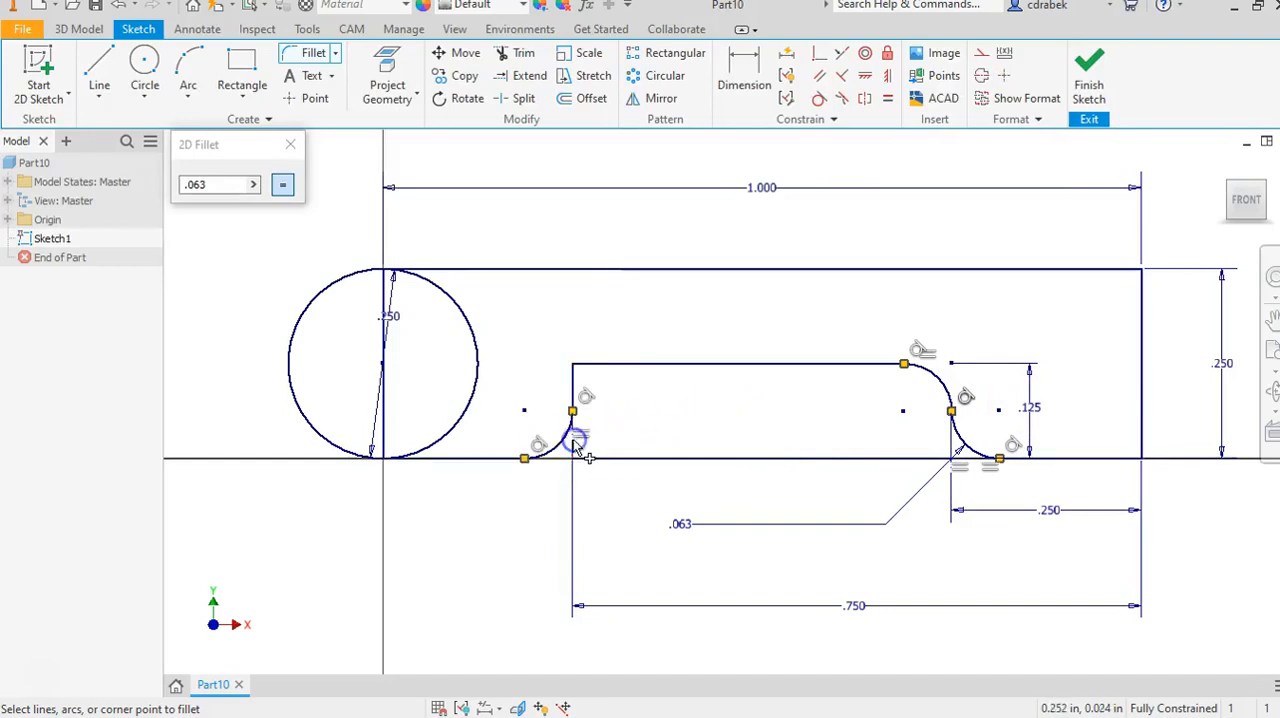
{"action": "left_click", "coordinate": [602, 362]}
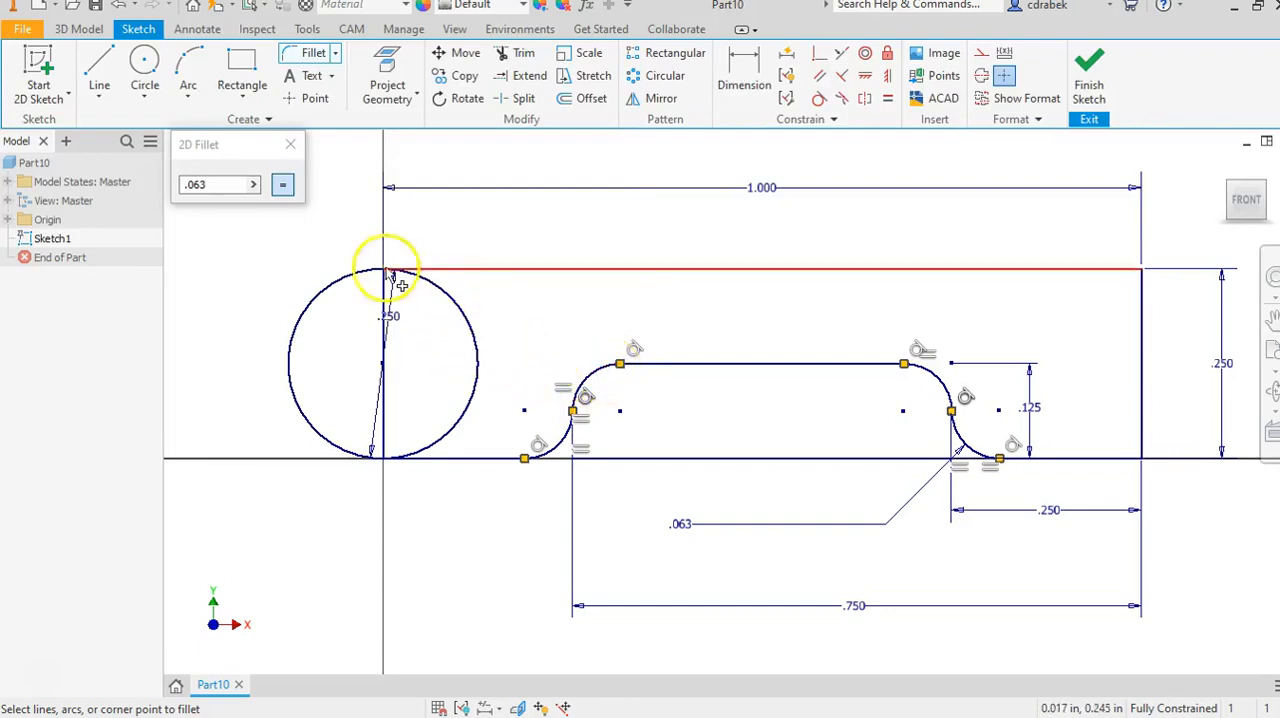
{"action": "left_click", "coordinate": [290, 144]}
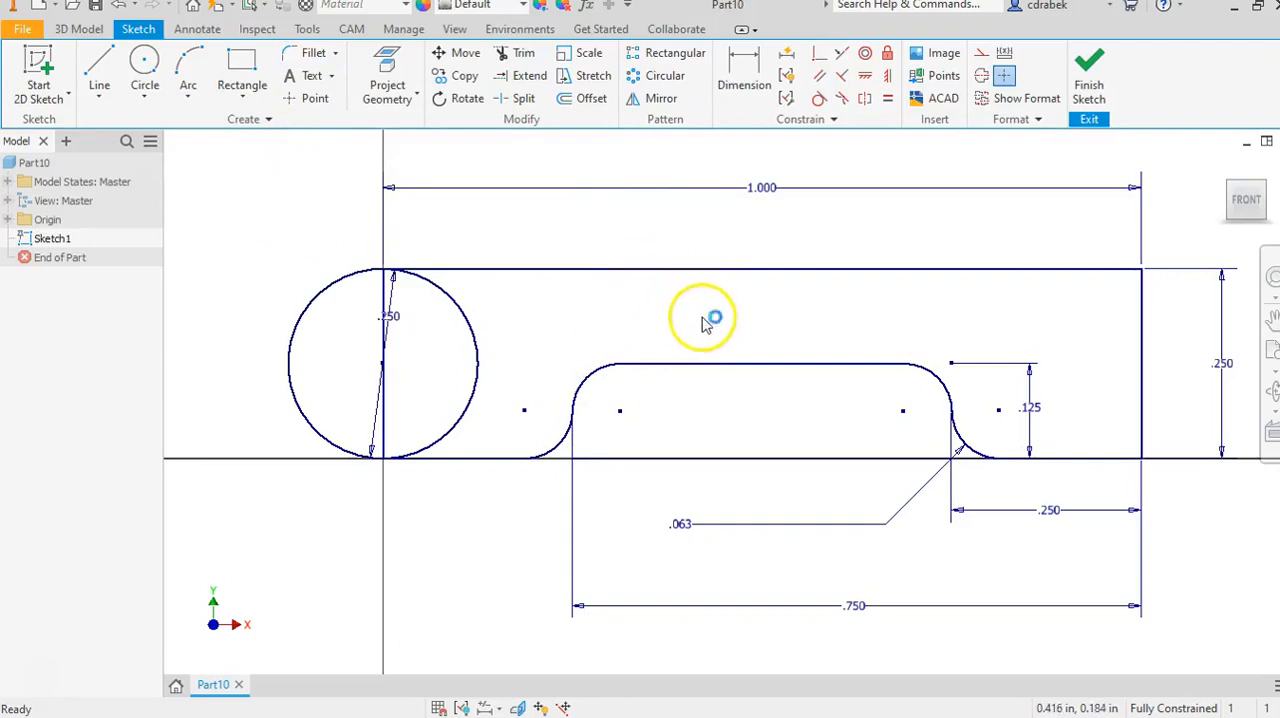
Start a Revolve using both halves of the circle and the large region around the notch as profiles.
{"action": "scroll", "coordinate": [722, 338], "scroll_direction": "down", "scroll_amount": 3}
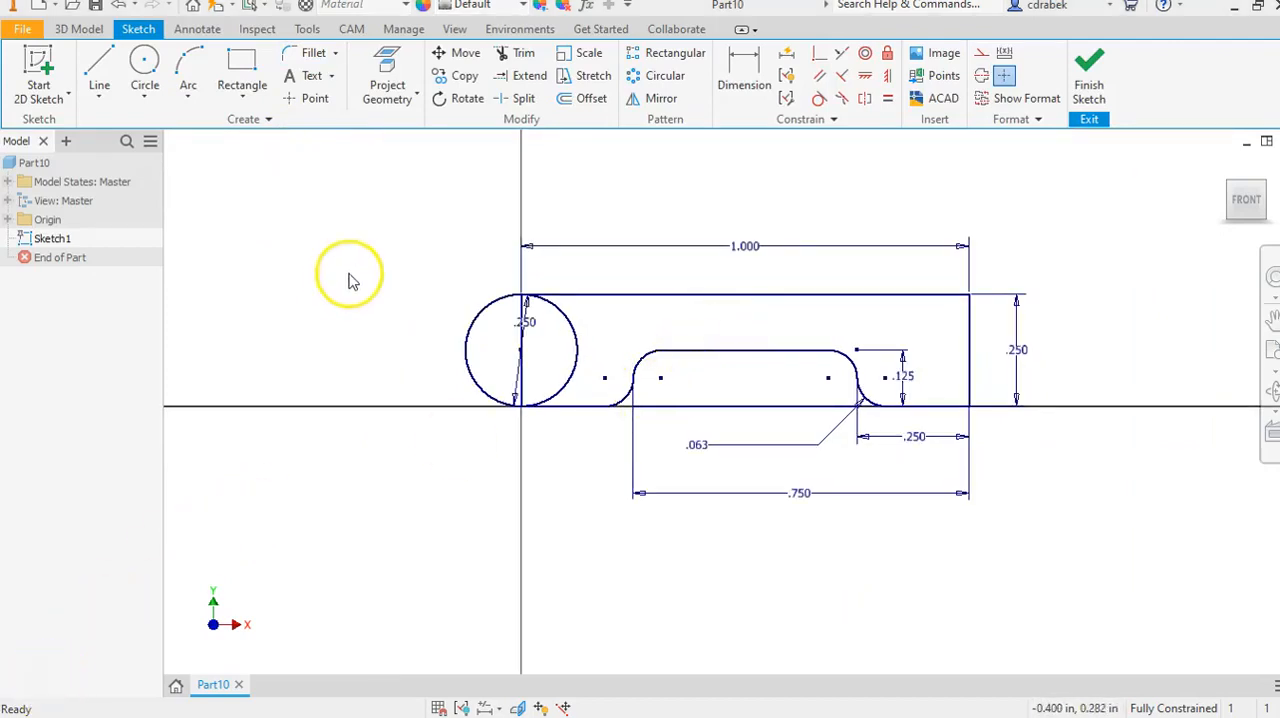
{"action": "left_click", "coordinate": [96, 33]}
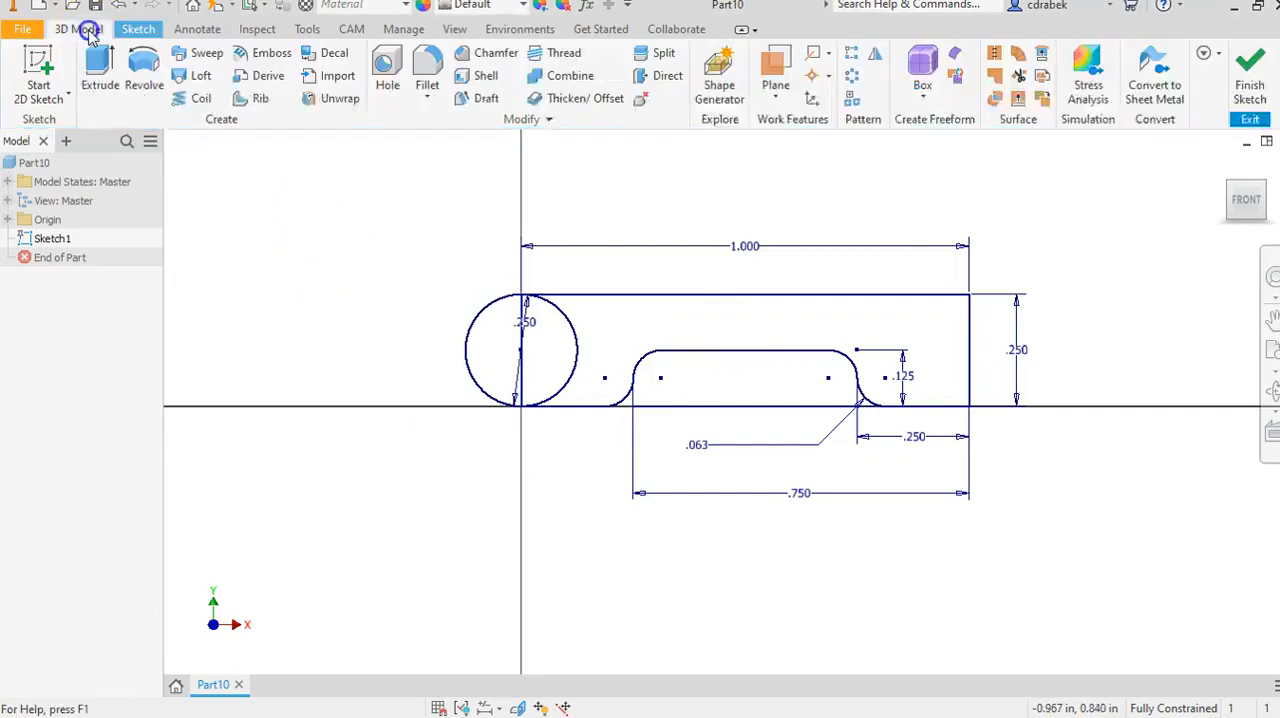
{"action": "left_click", "coordinate": [145, 85]}
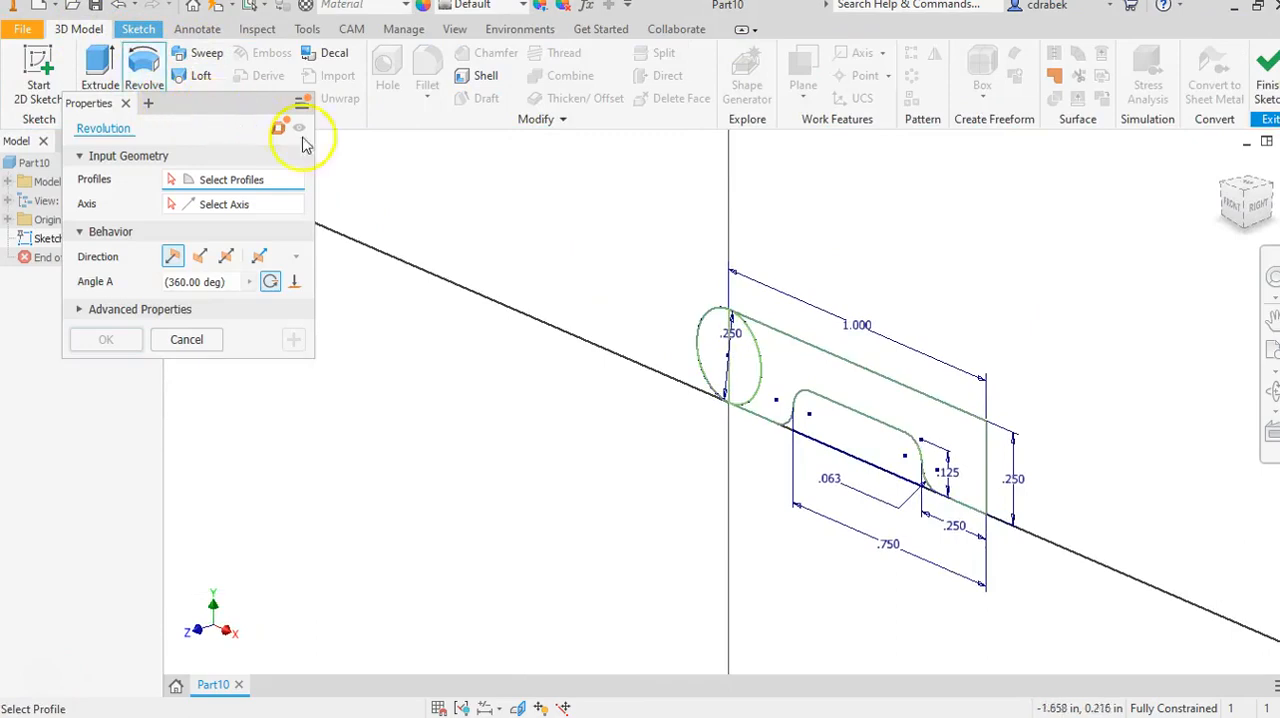
{"action": "left_click", "coordinate": [780, 360]}
{"action": "left_click", "coordinate": [745, 355]}
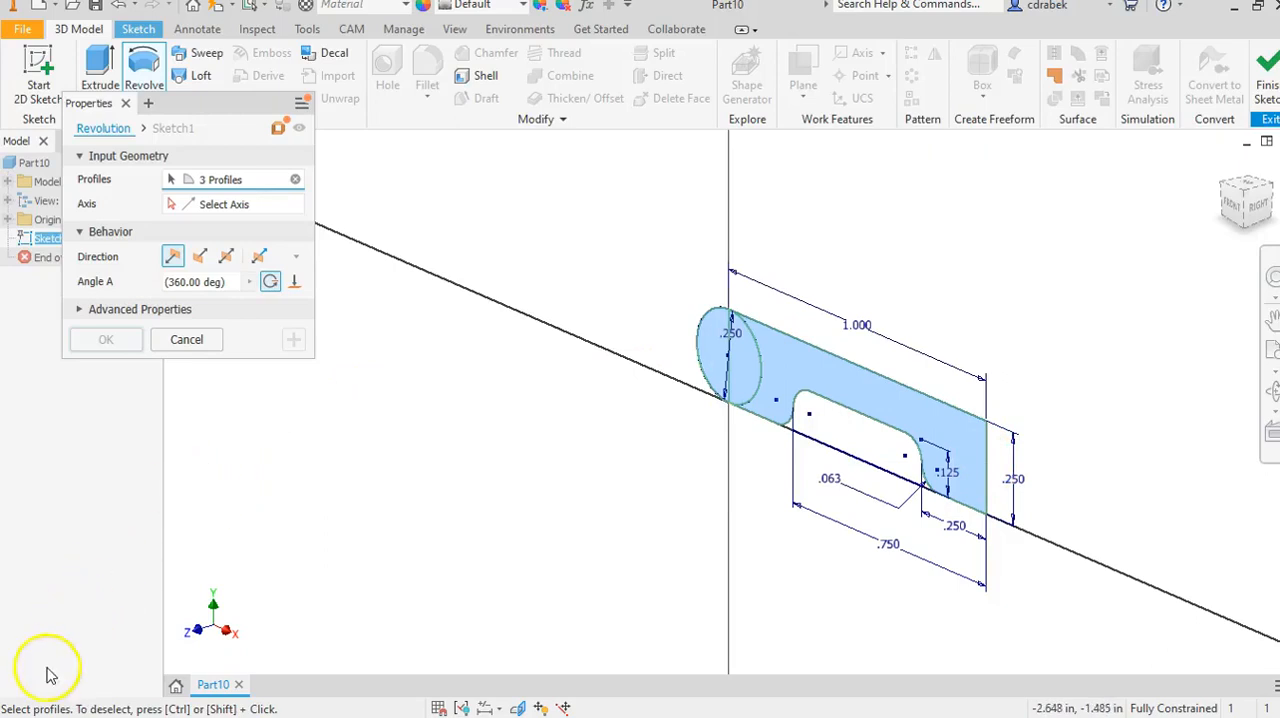
Set the profile's vertical edge opposite the circle as the revolve axis and complete the full 360-degree revolution.
{"action": "left_click", "coordinate": [224, 208]}
{"action": "left_click", "coordinate": [178, 206]}
{"action": "left_click", "coordinate": [178, 204]}
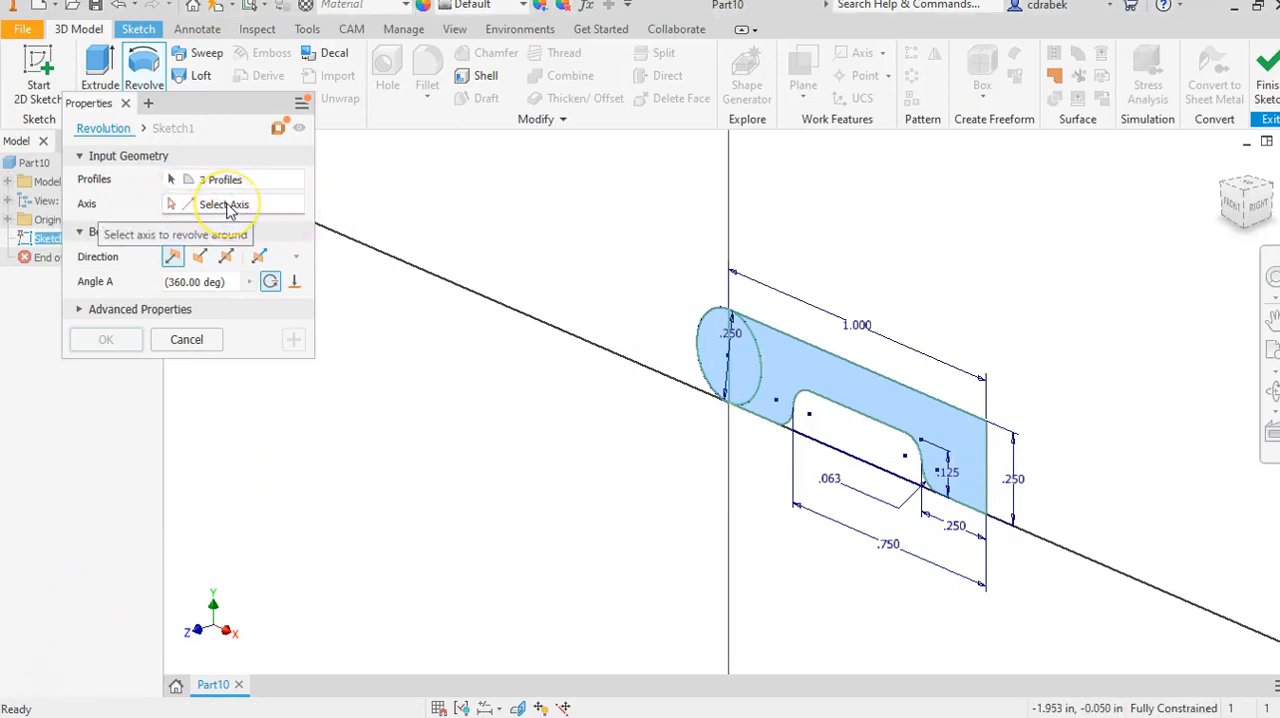
{"action": "left_click", "coordinate": [681, 346]}
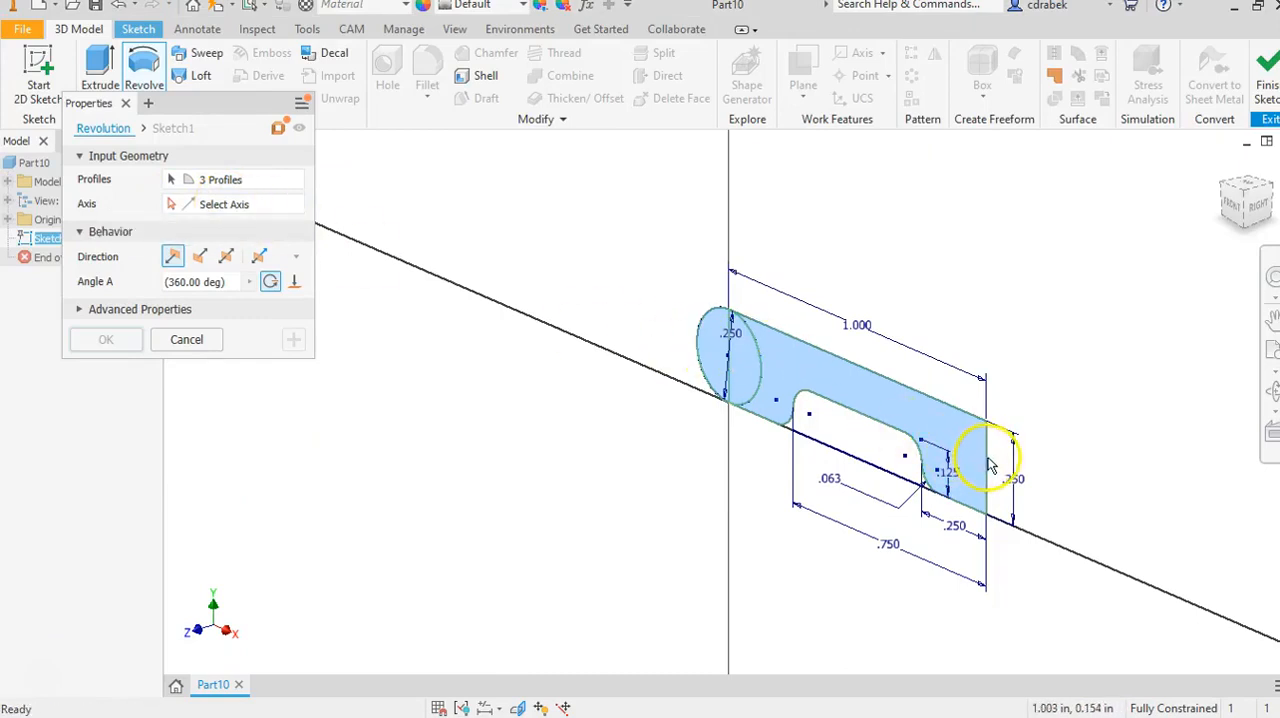
{"action": "left_click", "coordinate": [187, 204]}
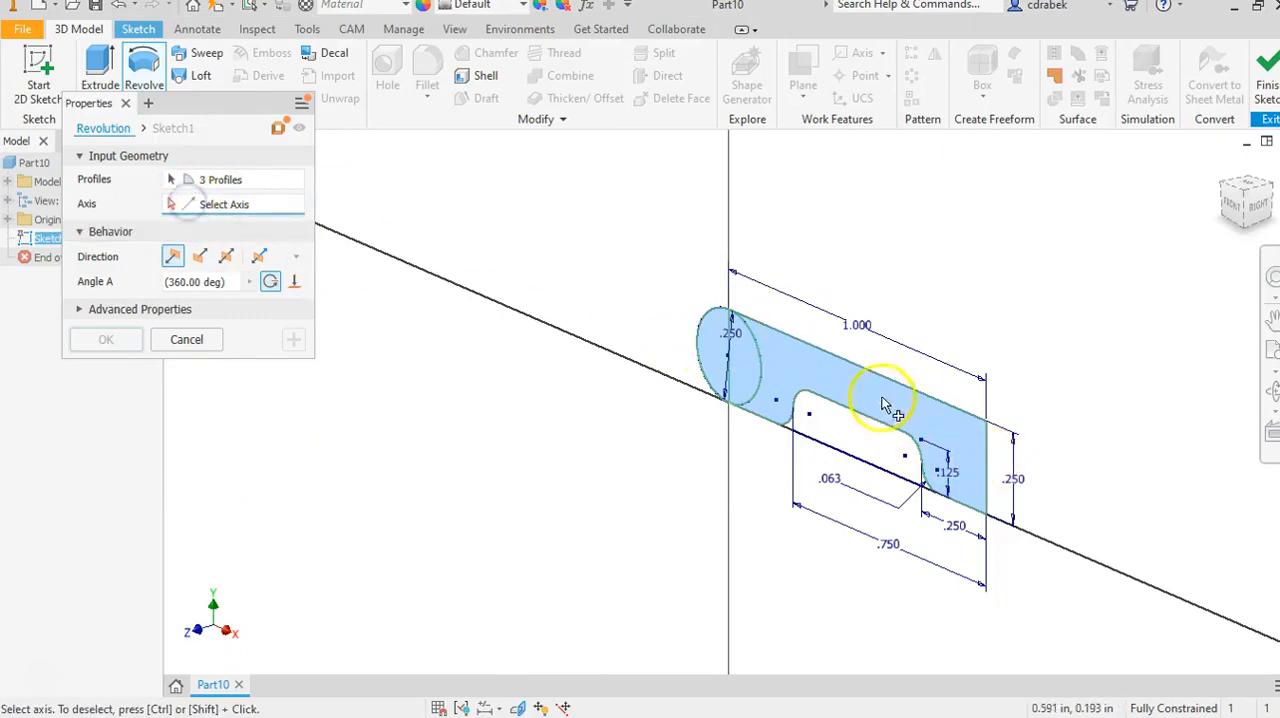
{"action": "left_click", "coordinate": [988, 457]}
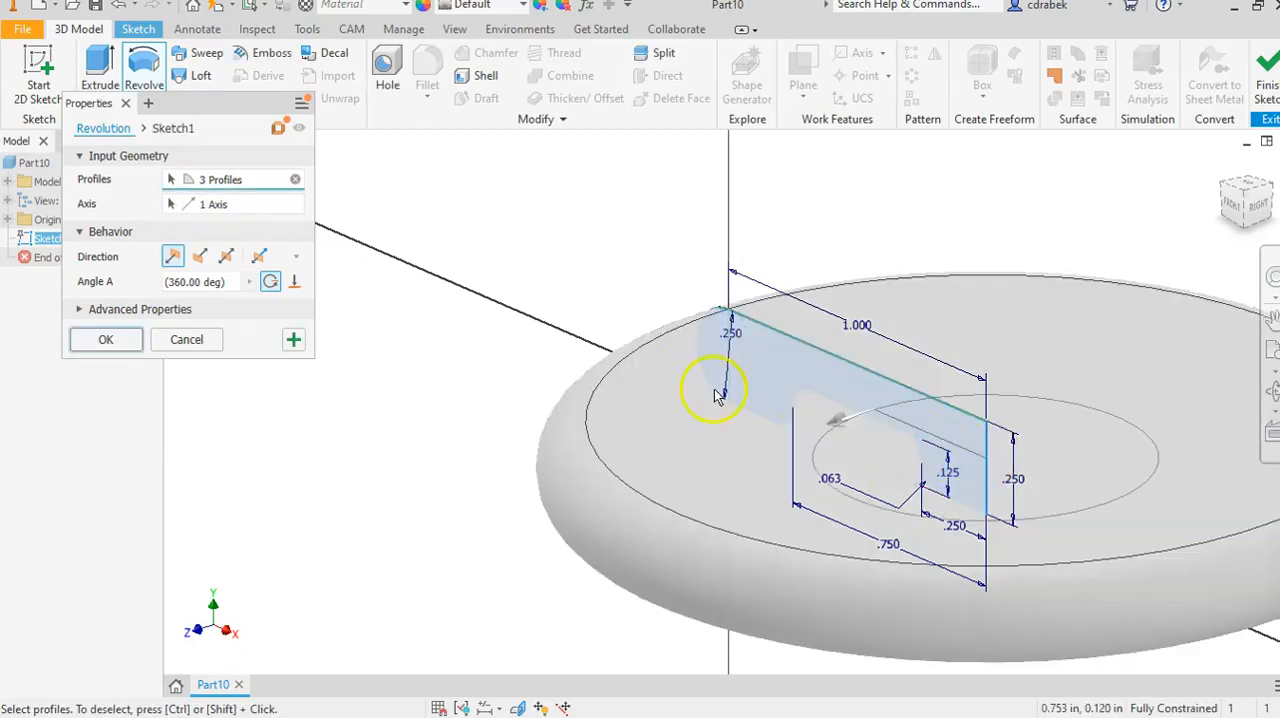
{"action": "mouse_move", "coordinate": [466, 398]}
{"action": "middle_mouse_down", "text": "shift"}
{"action": "mouse_move", "coordinate": [457, 329]}
{"action": "mouse_move", "coordinate": [368, 546]}
{"action": "middle_mouse_up", "text": "shift"}
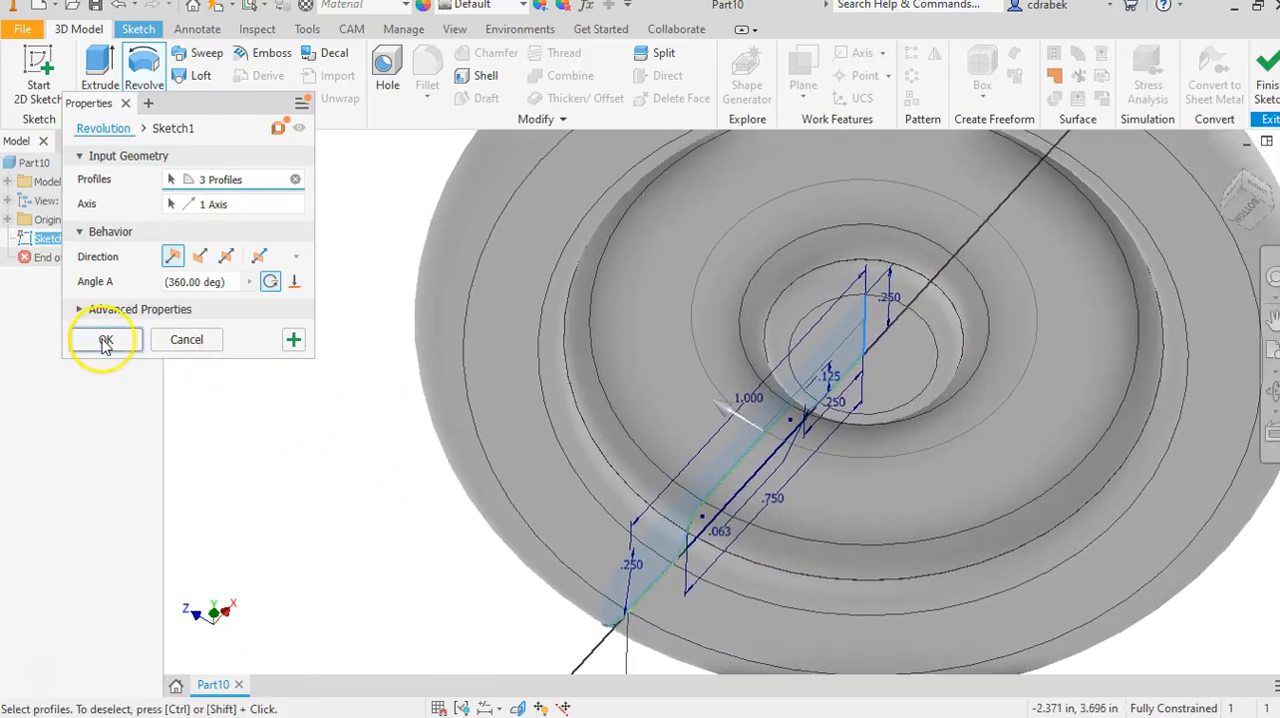
{"action": "left_click", "coordinate": [104, 340]}
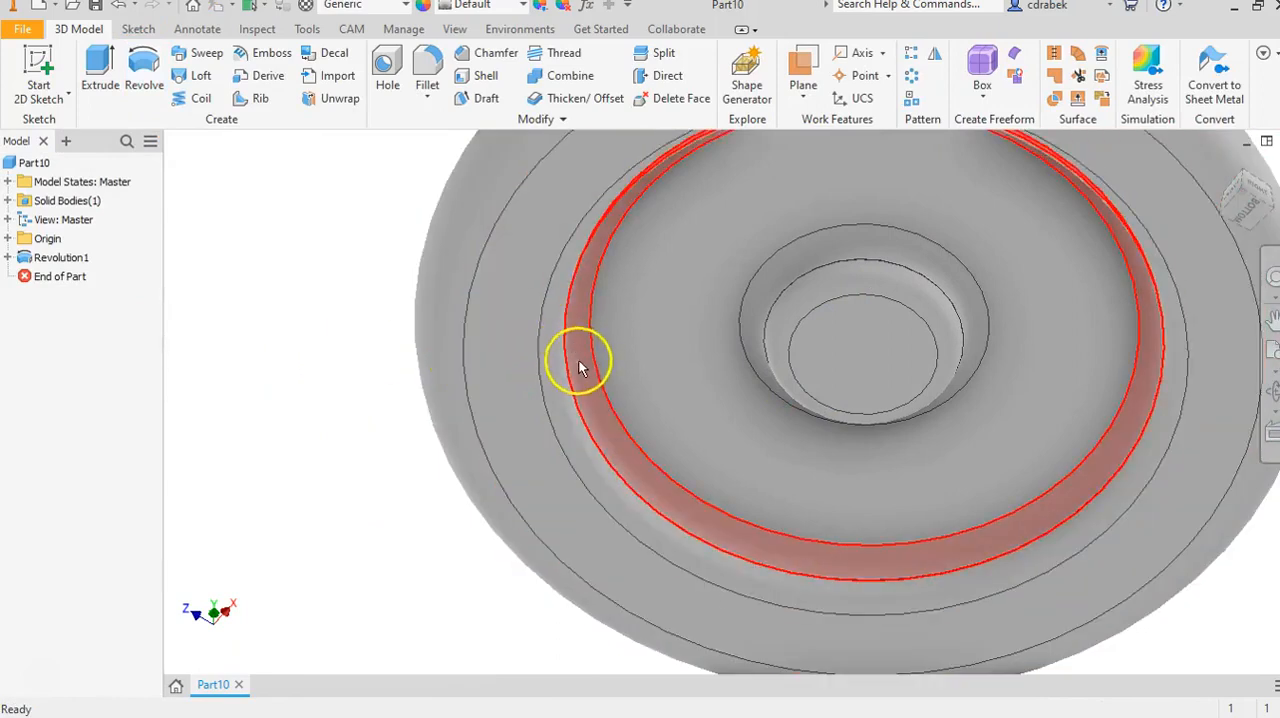
{"action": "middle_click_drag", "start_coordinate": [371, 400], "coordinate": [313, 378], "text": "shift"}
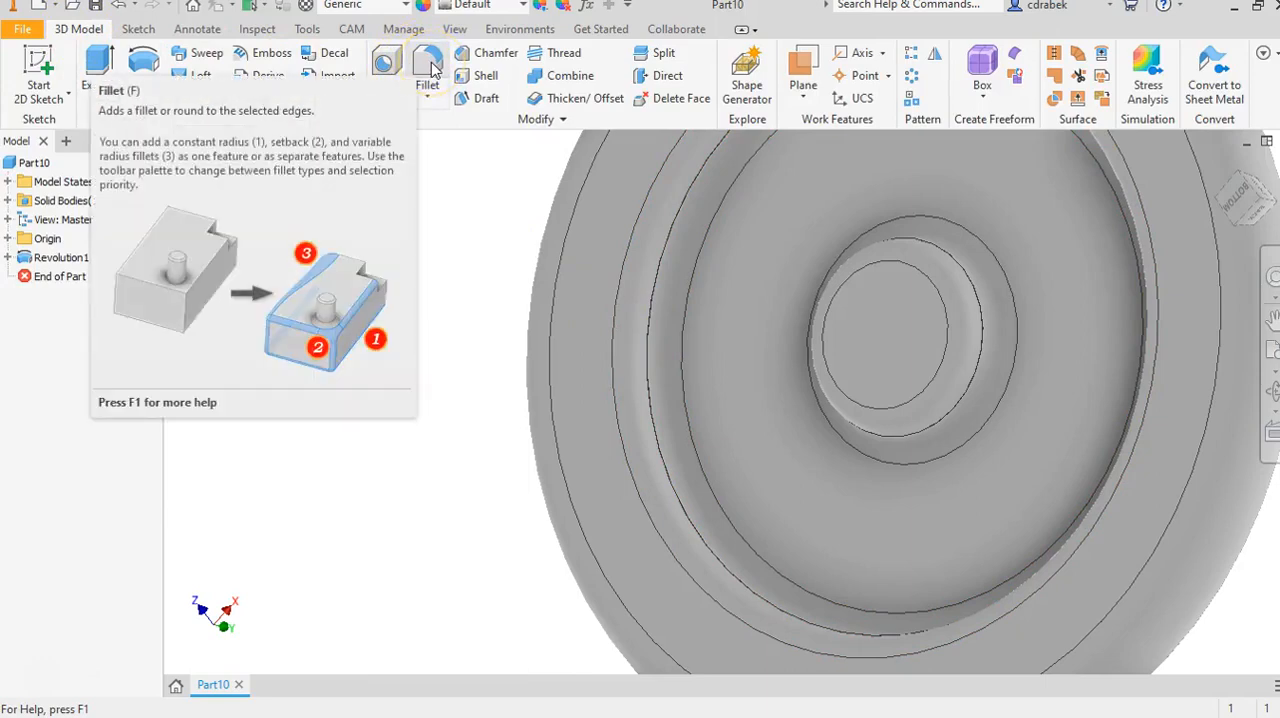
{"action": "left_click", "coordinate": [429, 68]}
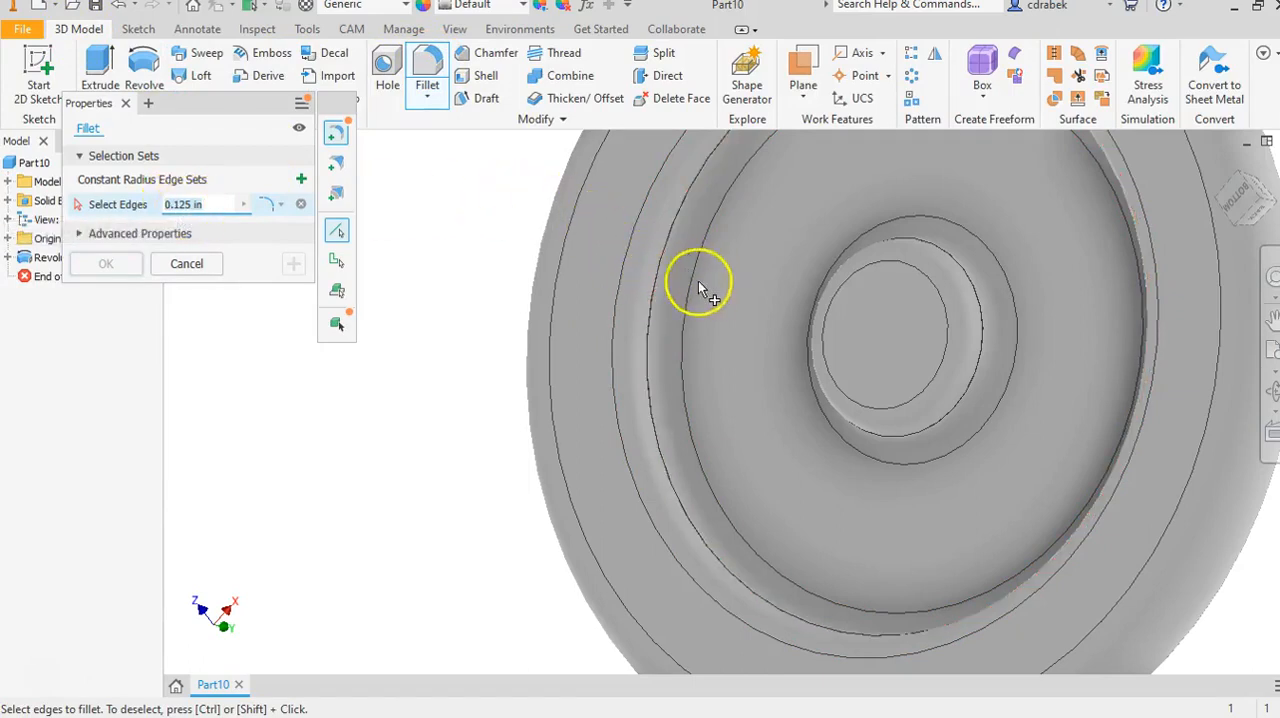
{"action": "left_click", "coordinate": [185, 265]}
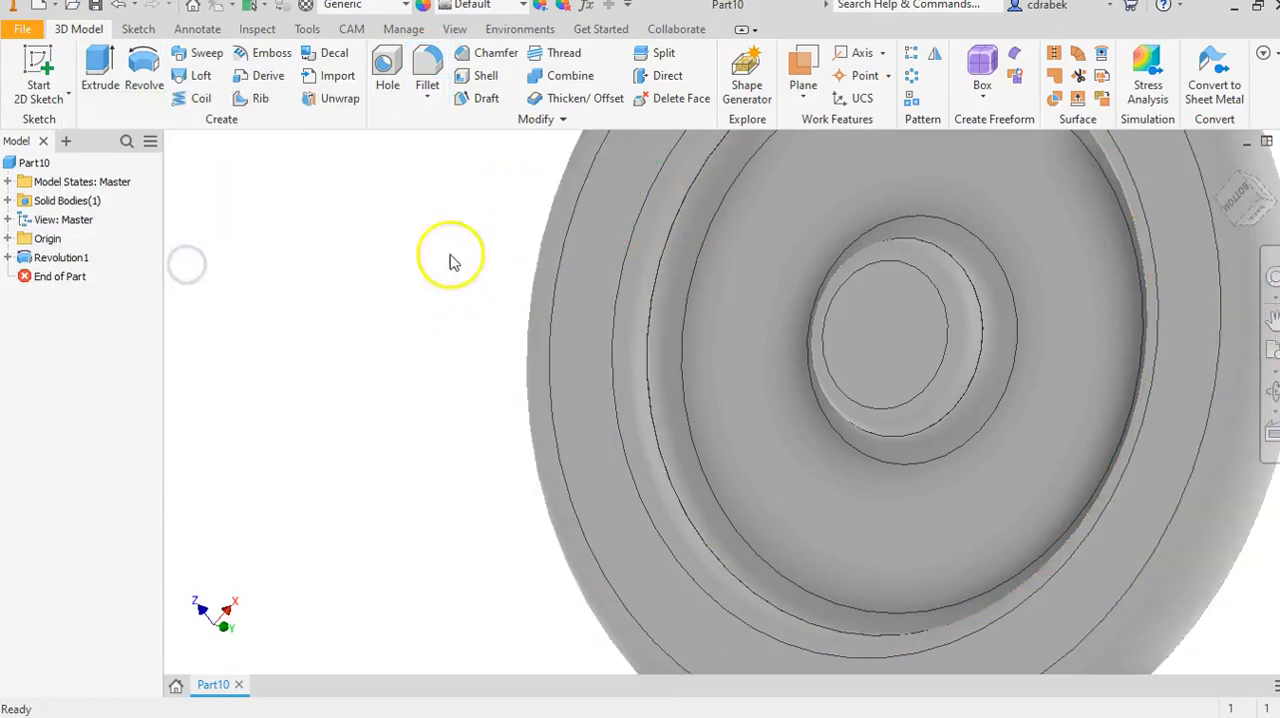
Start a new sketch on the disc's plain flat face, on the side opposite the groove.
{"action": "scroll", "coordinate": [541, 305], "scroll_direction": "up", "scroll_amount": 3}
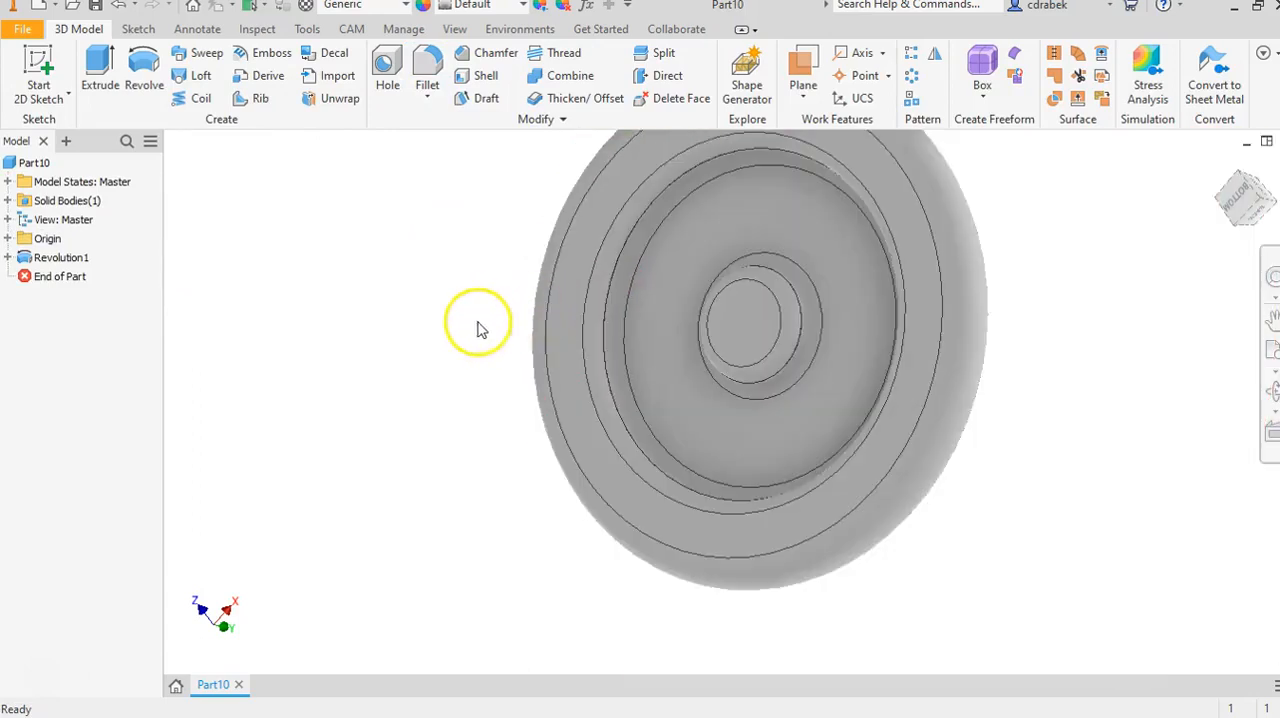
{"action": "middle_click_drag", "start_coordinate": [441, 333], "coordinate": [773, 329], "text": "shift"}
{"action": "middle_click_drag", "start_coordinate": [688, 322], "coordinate": [560, 359], "text": "shift"}
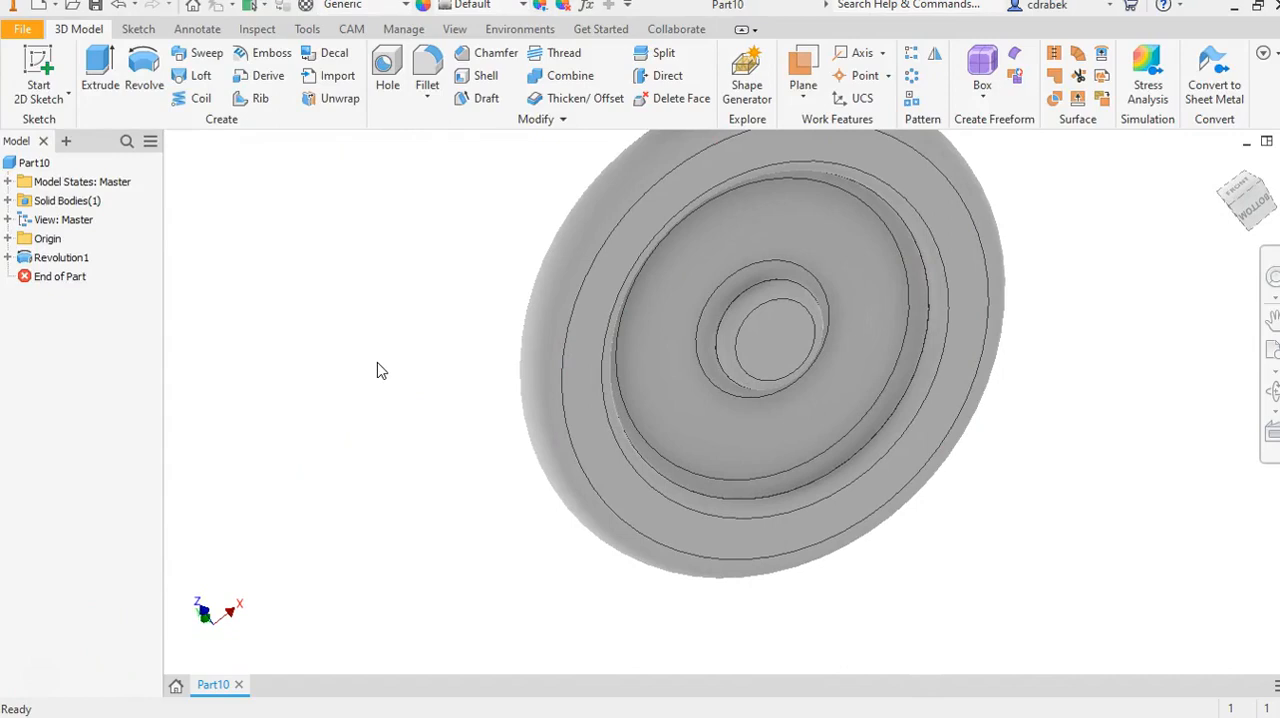
{"action": "middle_click_drag", "start_coordinate": [396, 390], "coordinate": [586, 344], "text": "shift"}
{"action": "left_click", "coordinate": [503, 269]}
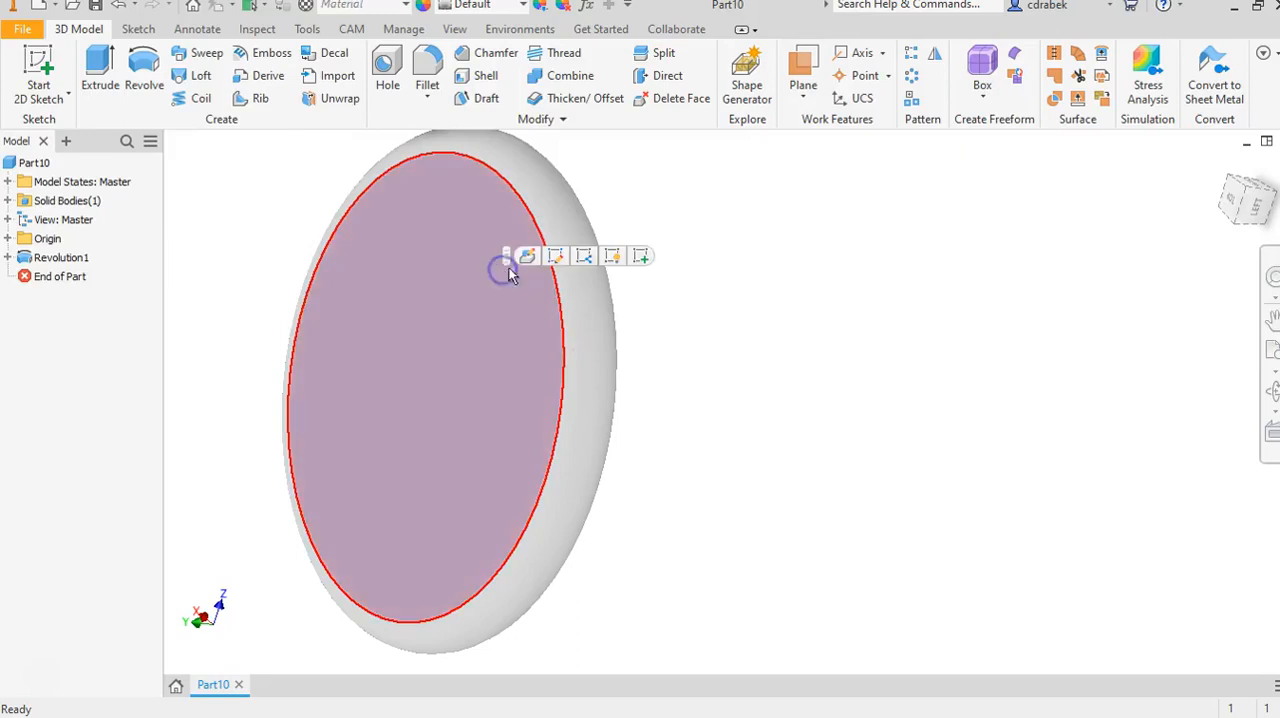
{"action": "left_click", "coordinate": [641, 257]}
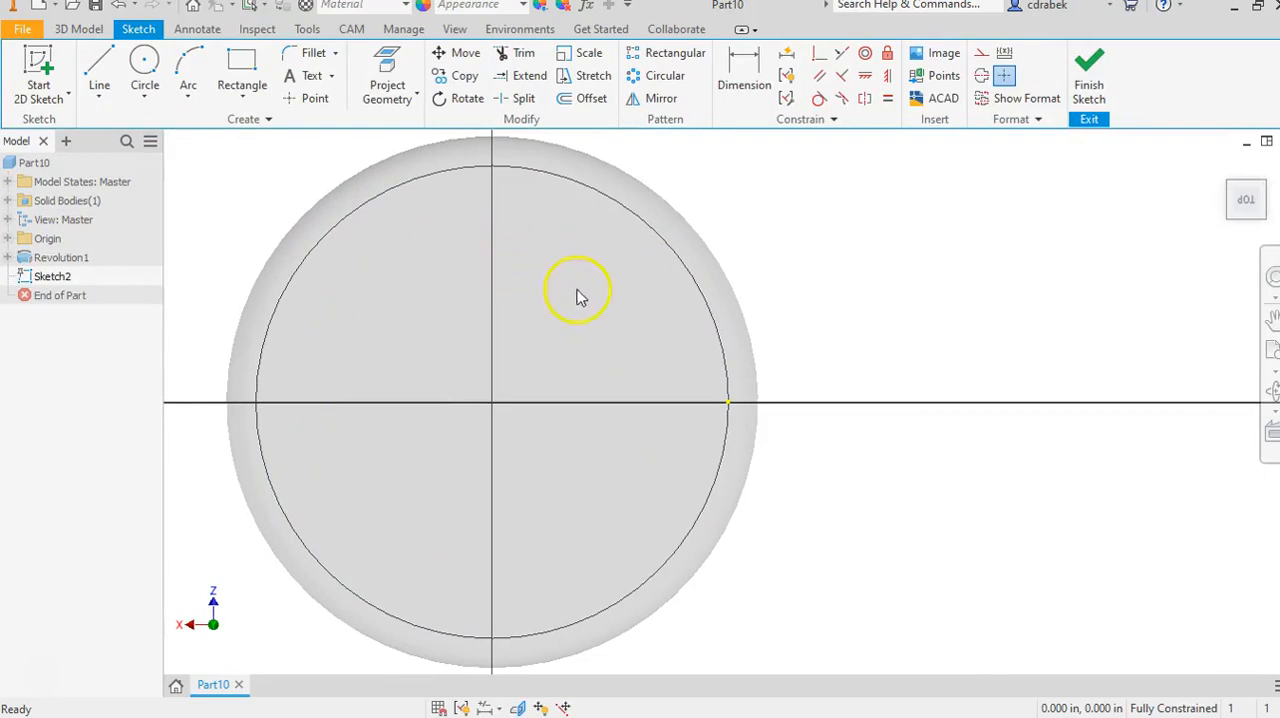
Sketch two separate angled lines from the disc's centre, one about 1.18 in long past the rim and a shorter one nearer the horizontal axis.
{"action": "left_click", "coordinate": [99, 75]}
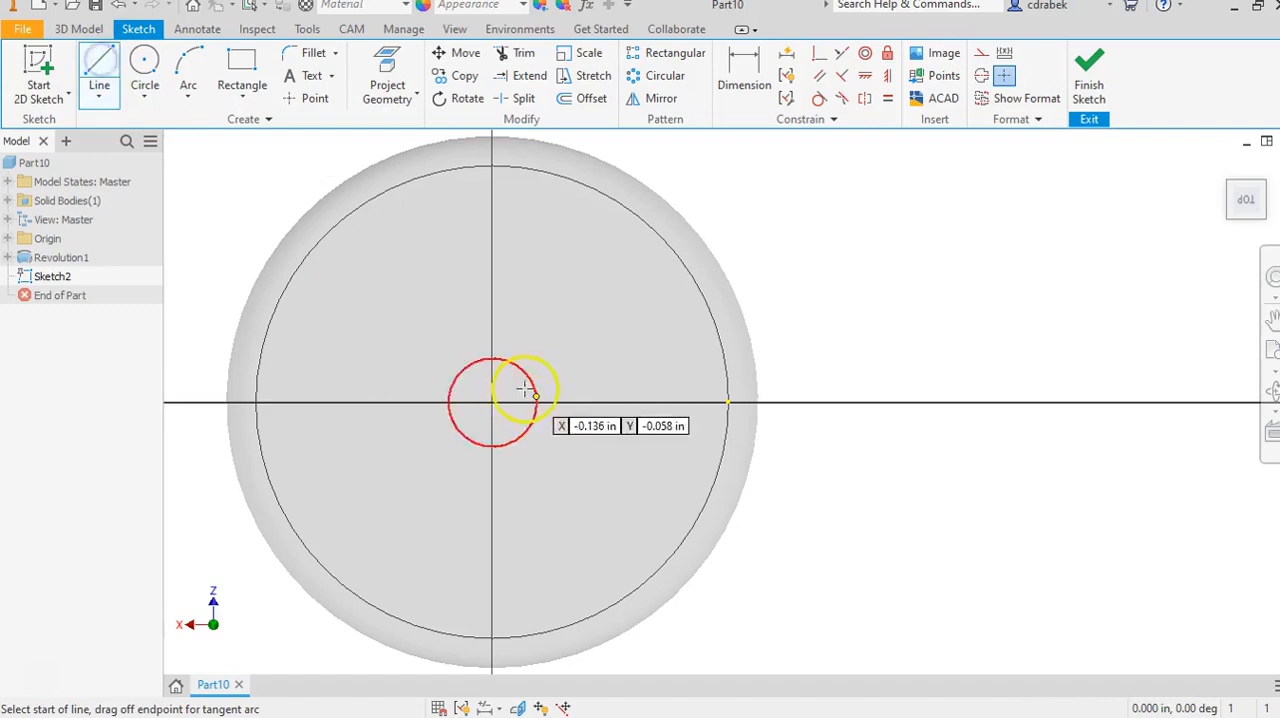
{"action": "left_click", "coordinate": [491, 404]}
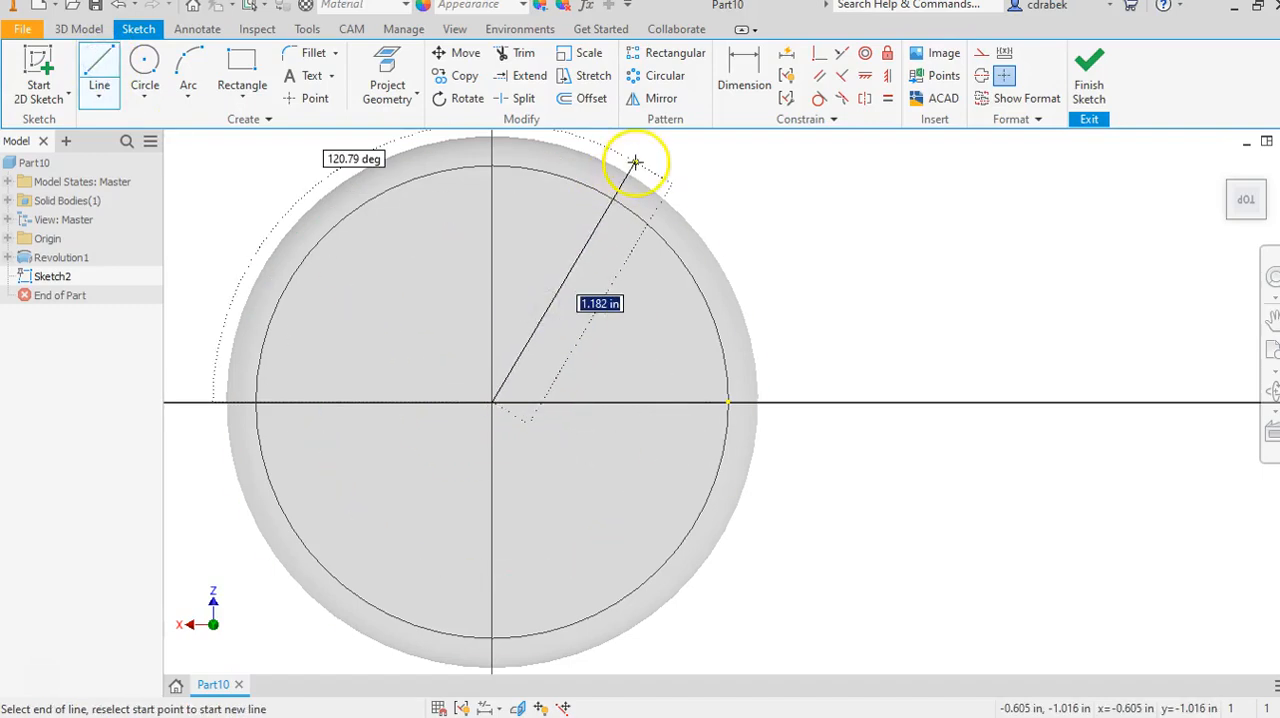
{"action": "right_click", "coordinate": [727, 205]}
{"action": "left_click", "coordinate": [798, 205]}
{"action": "left_click", "coordinate": [100, 72]}
{"action": "left_click", "coordinate": [492, 403]}
{"action": "left_click", "coordinate": [676, 283]}
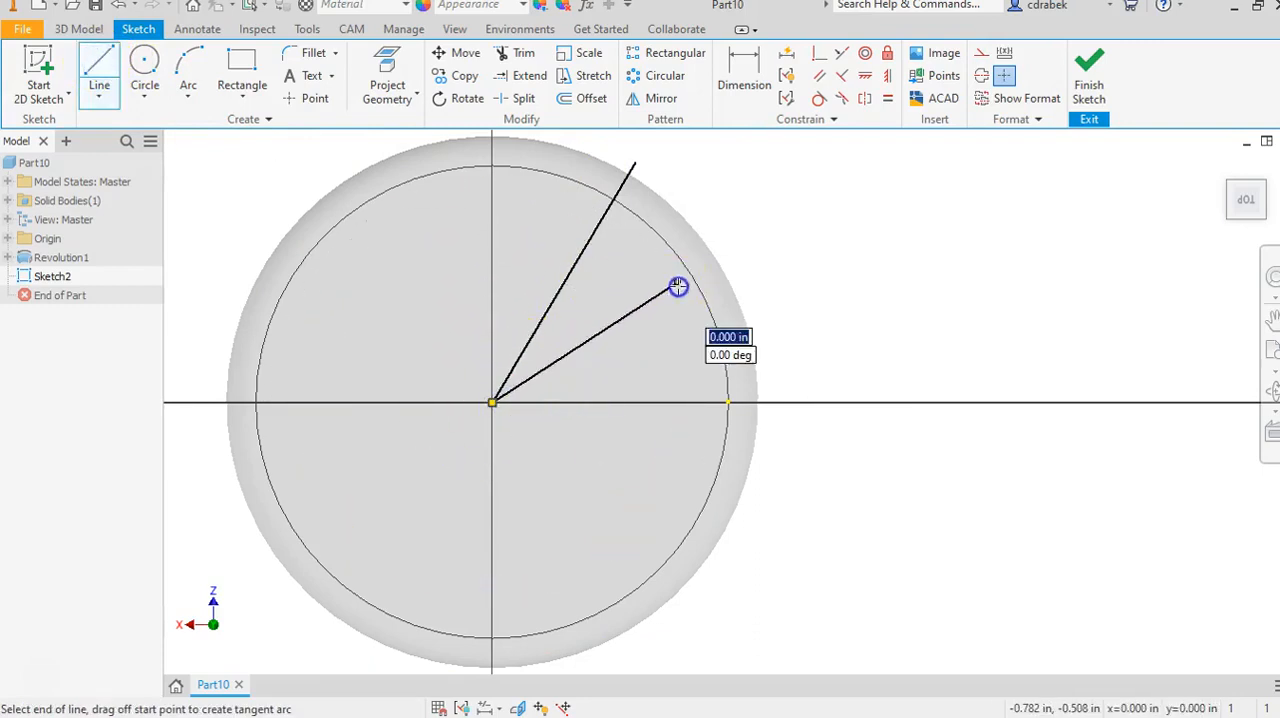
{"action": "right_click", "coordinate": [766, 214]}
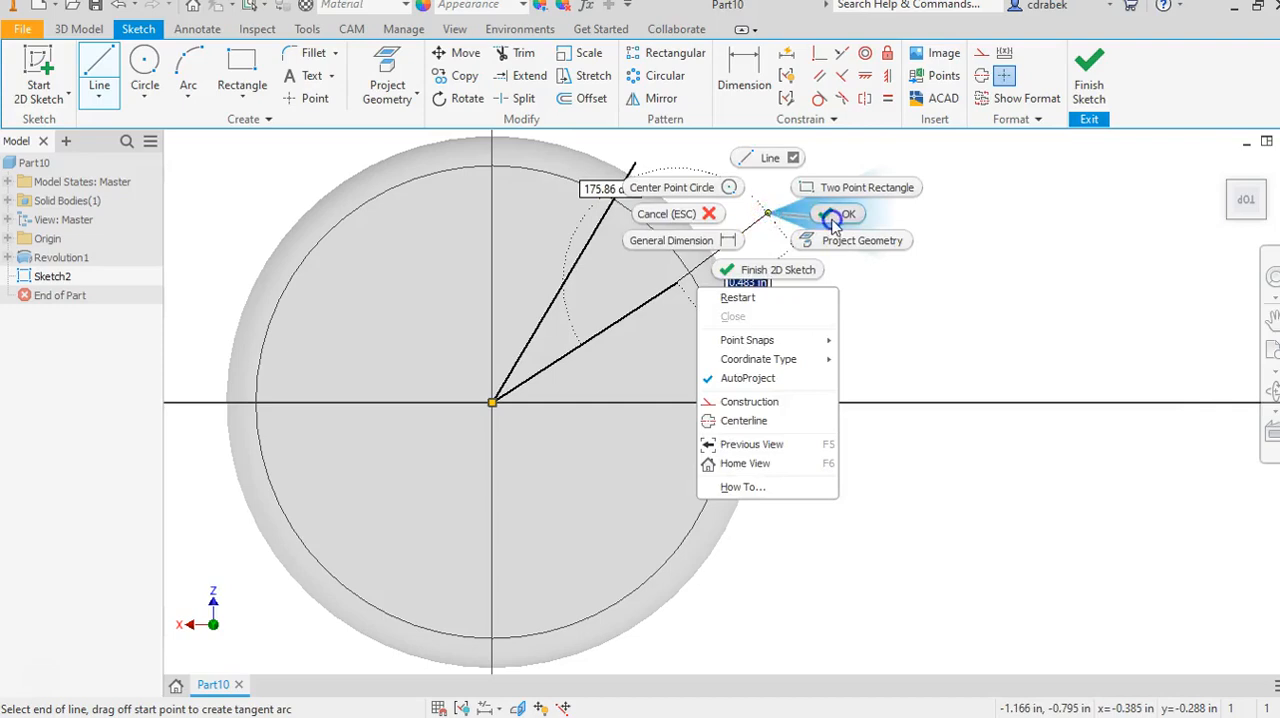
{"action": "left_click", "coordinate": [830, 216]}
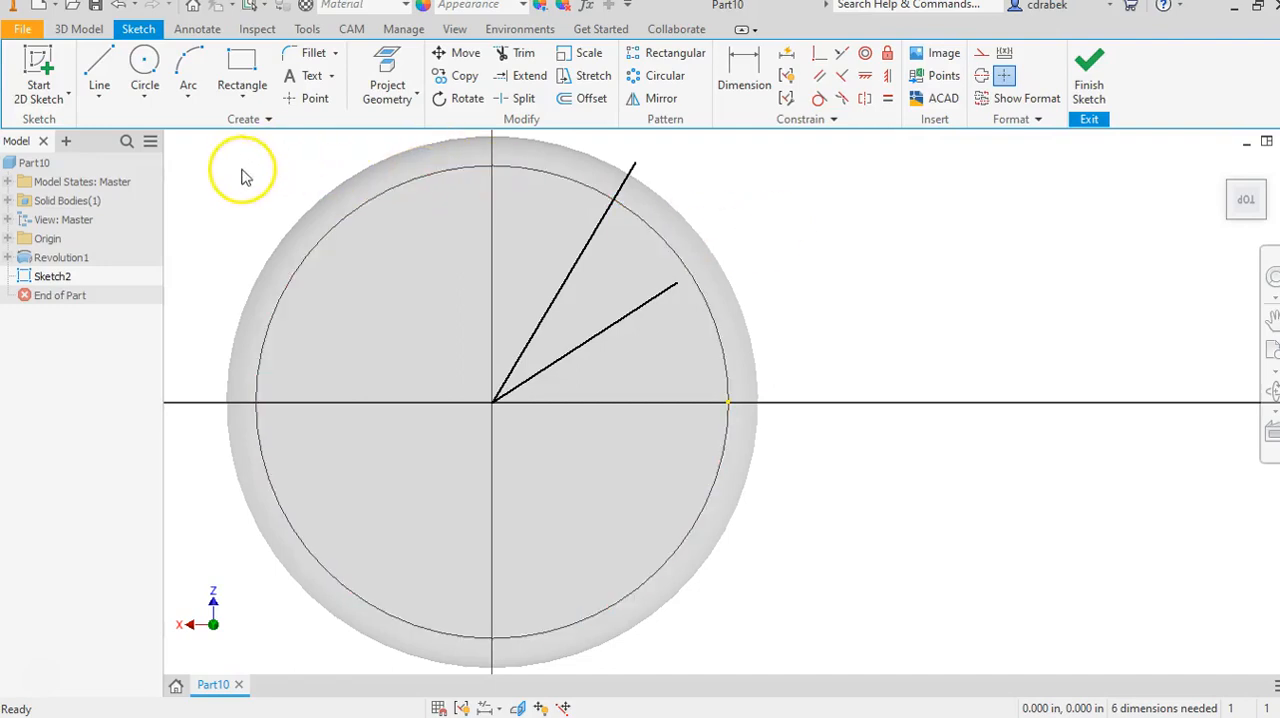
Draw a horizontal construction line from the disc's centre outward past the rim, on the side of the two angled lines.
{"action": "left_click", "coordinate": [98, 67]}
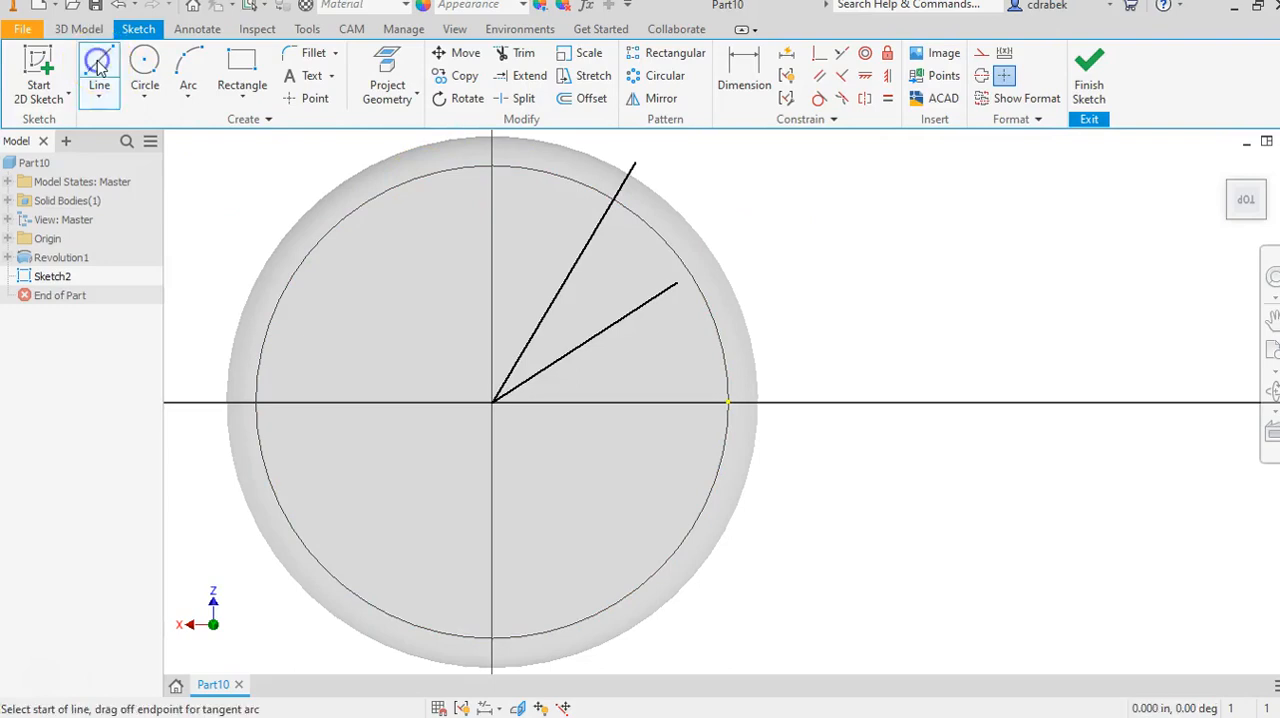
{"action": "left_click", "coordinate": [981, 56]}
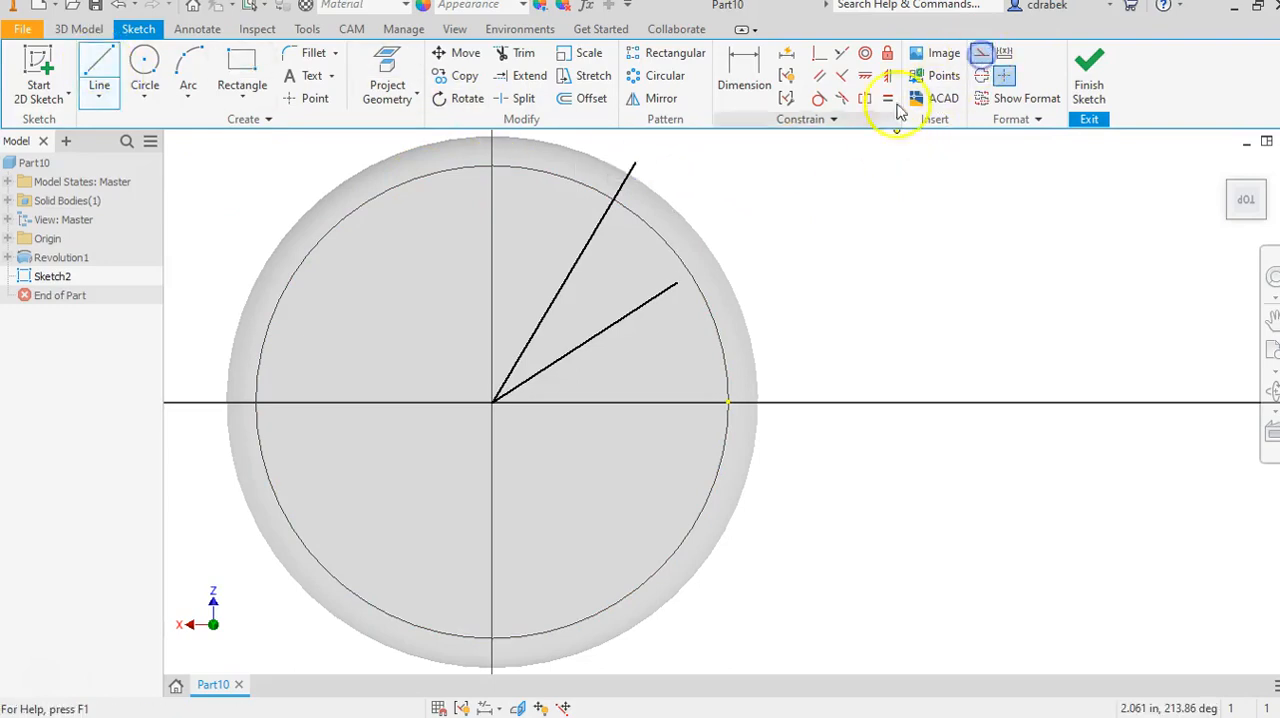
{"action": "left_click", "coordinate": [492, 402]}
{"action": "left_click", "coordinate": [845, 402]}
{"action": "right_click", "coordinate": [928, 306]}
{"action": "left_click", "coordinate": [955, 307]}
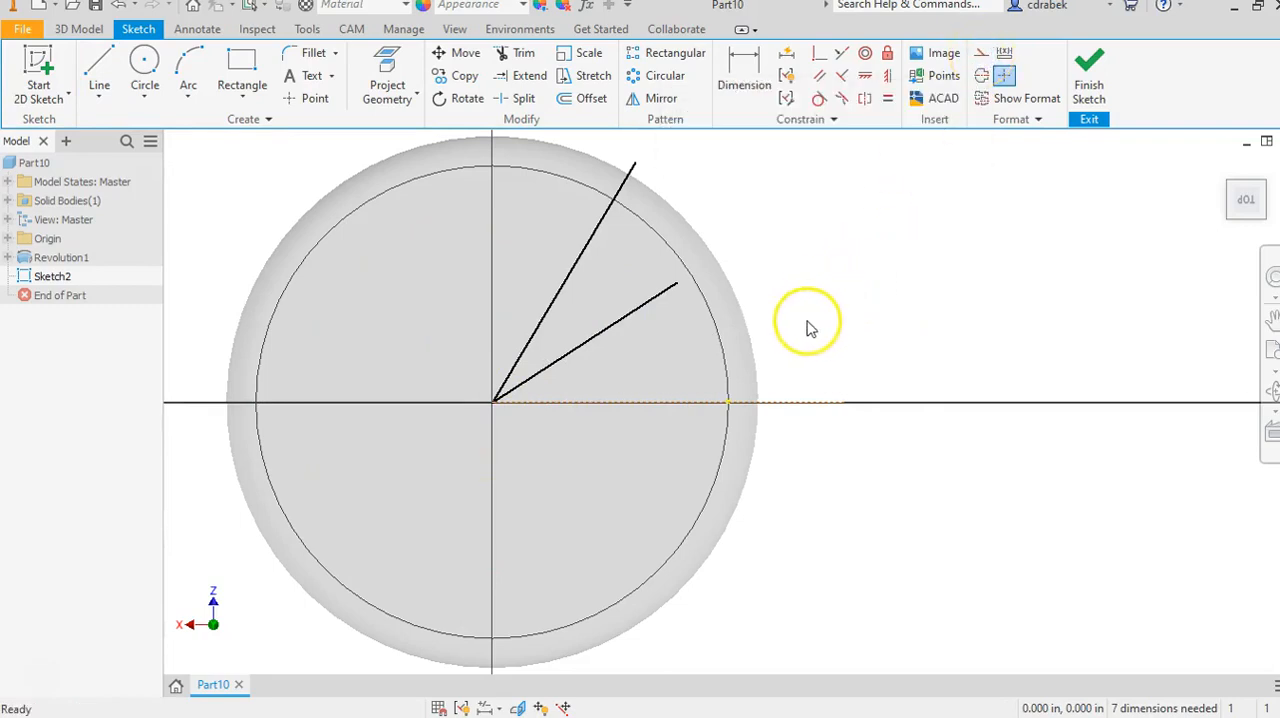
Dimension the angle between the construction line and the nearer angled line as 15 degrees.
{"action": "left_click", "coordinate": [744, 72]}
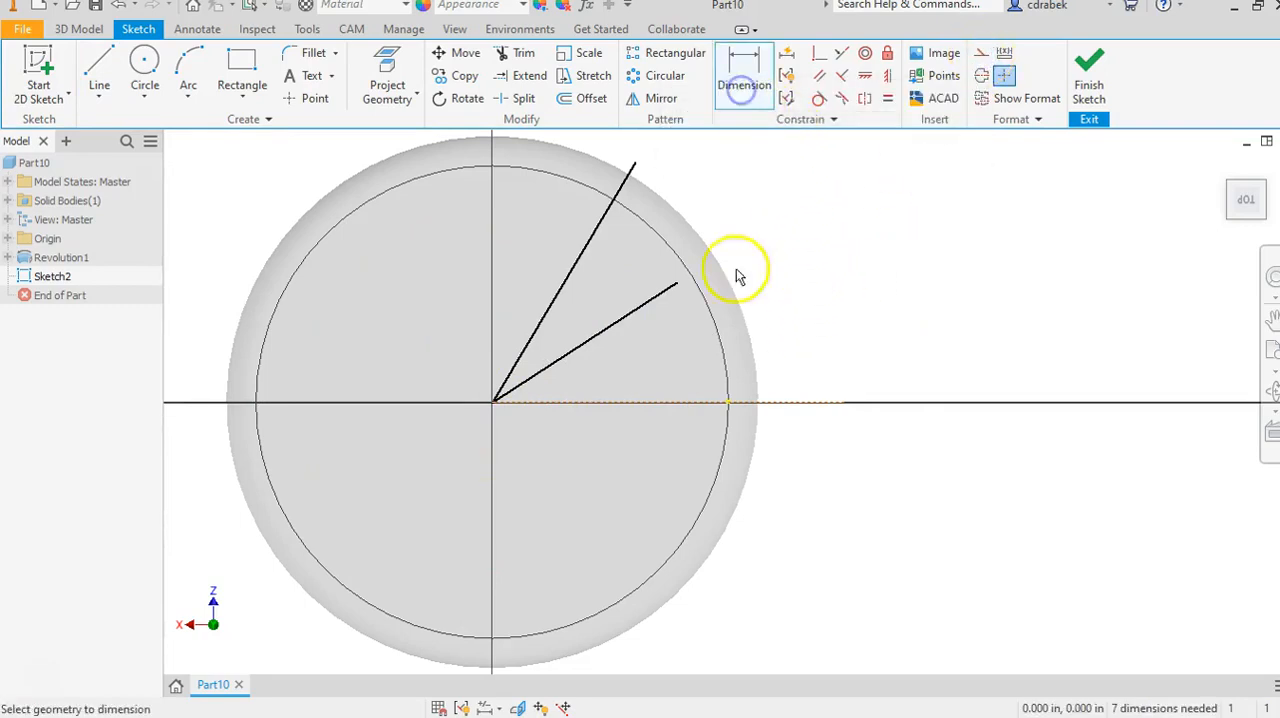
{"action": "left_click", "coordinate": [646, 403]}
{"action": "left_click", "coordinate": [645, 304]}
{"action": "left_click", "coordinate": [792, 330]}
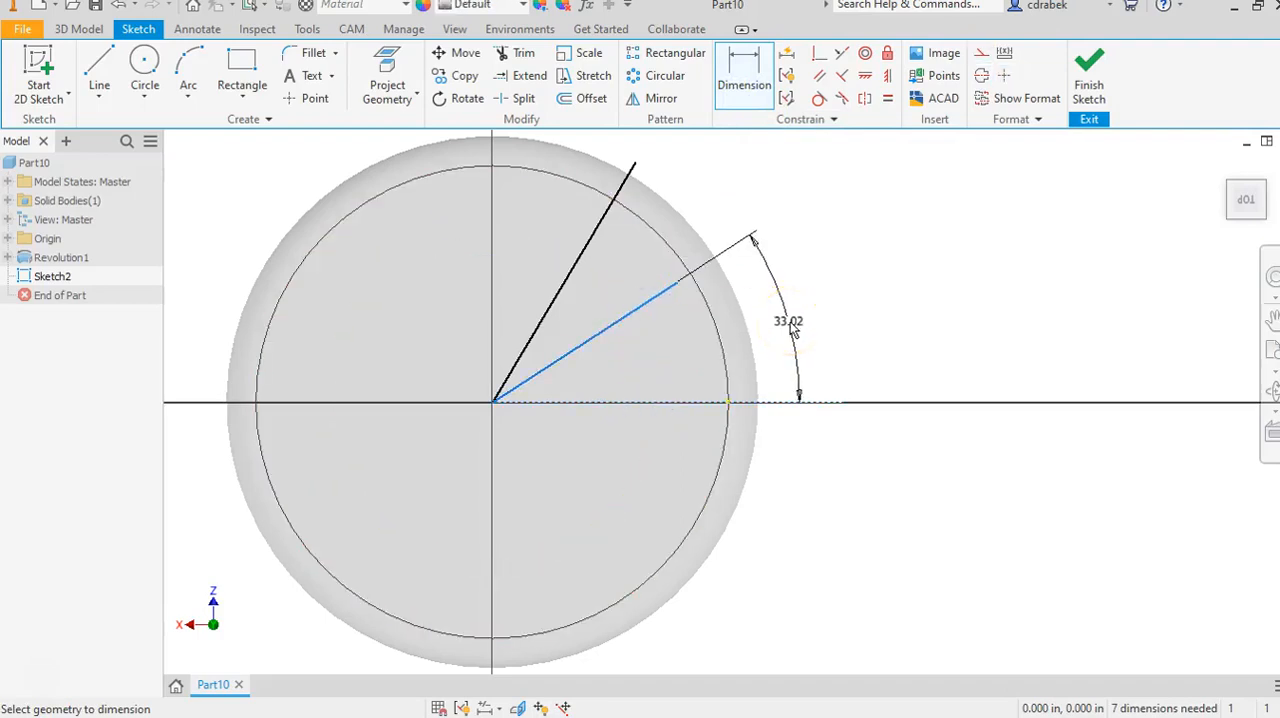
{"action": "type", "text": "15"}
{"action": "key", "text": "Return"}
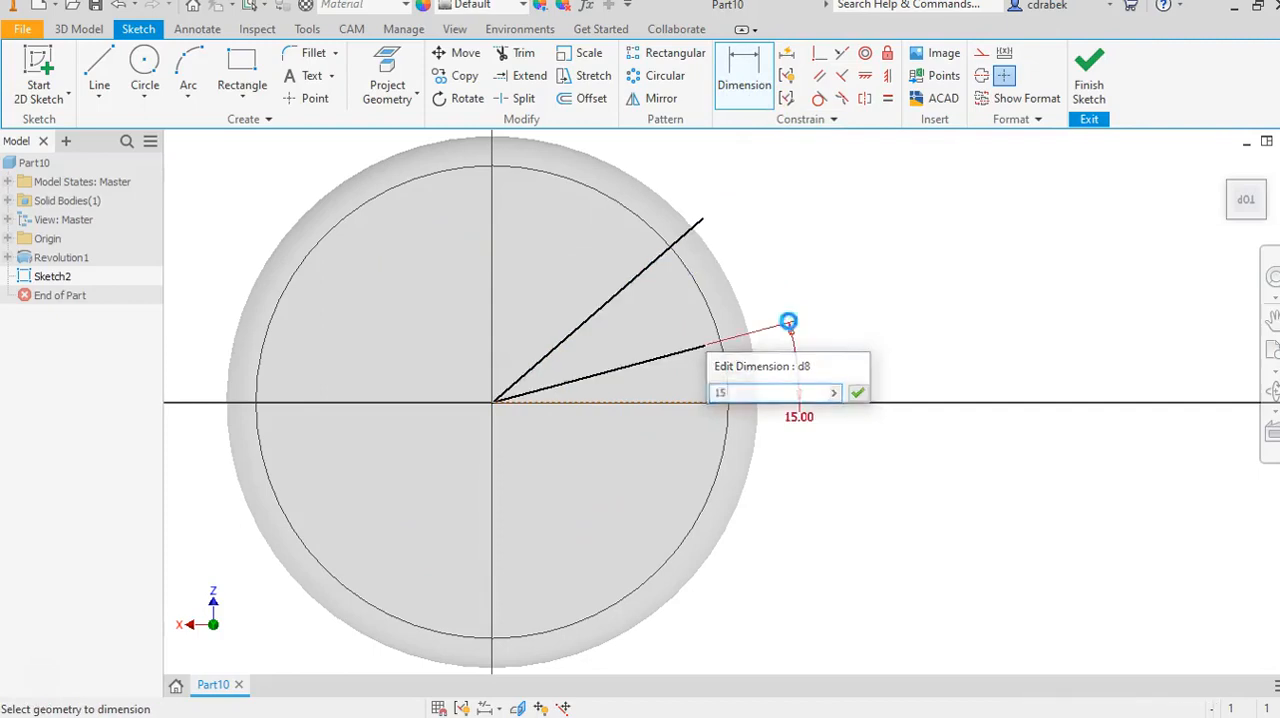
Dimension the angle between the two solid lines as 30 degrees.
{"action": "left_click", "coordinate": [666, 360]}
{"action": "left_click", "coordinate": [641, 278]}
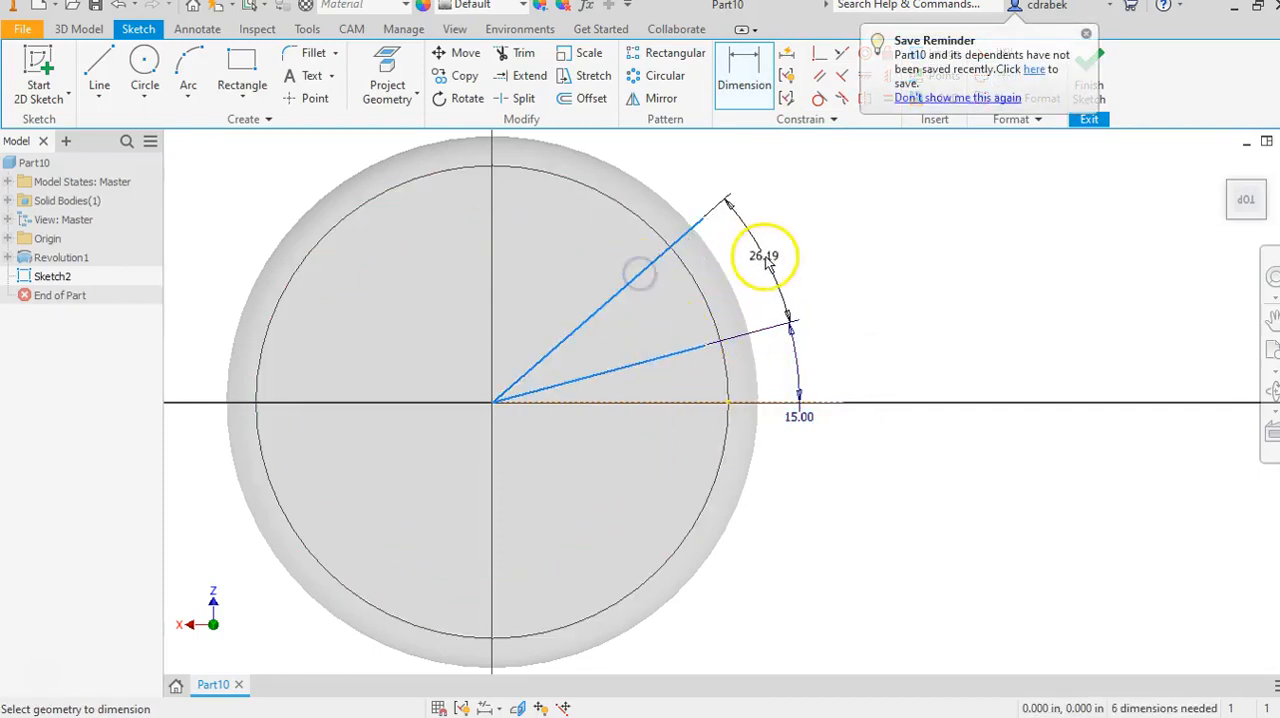
{"action": "left_click", "coordinate": [766, 258]}
{"action": "type", "text": "30"}
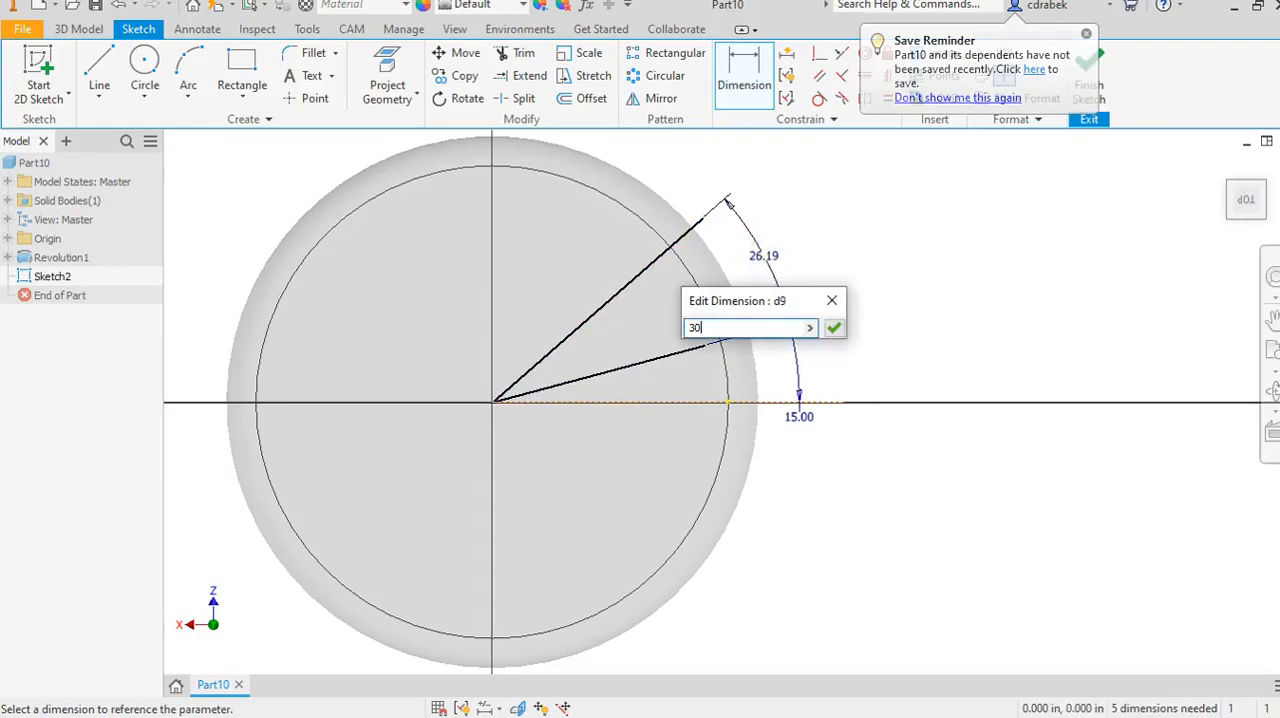
{"action": "key", "text": "Return"}
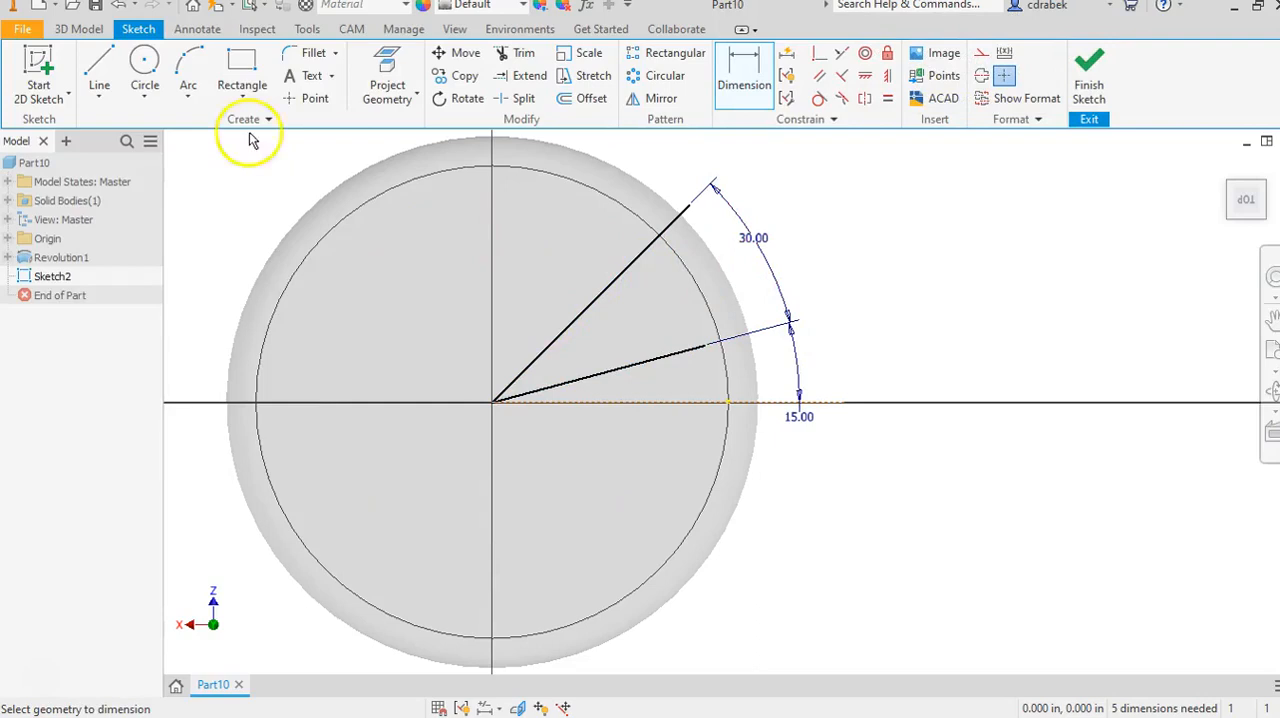
Draw a 1.25 in diameter circle centred on the disc's centre.
{"action": "left_click", "coordinate": [144, 62]}
{"action": "left_click", "coordinate": [492, 402]}
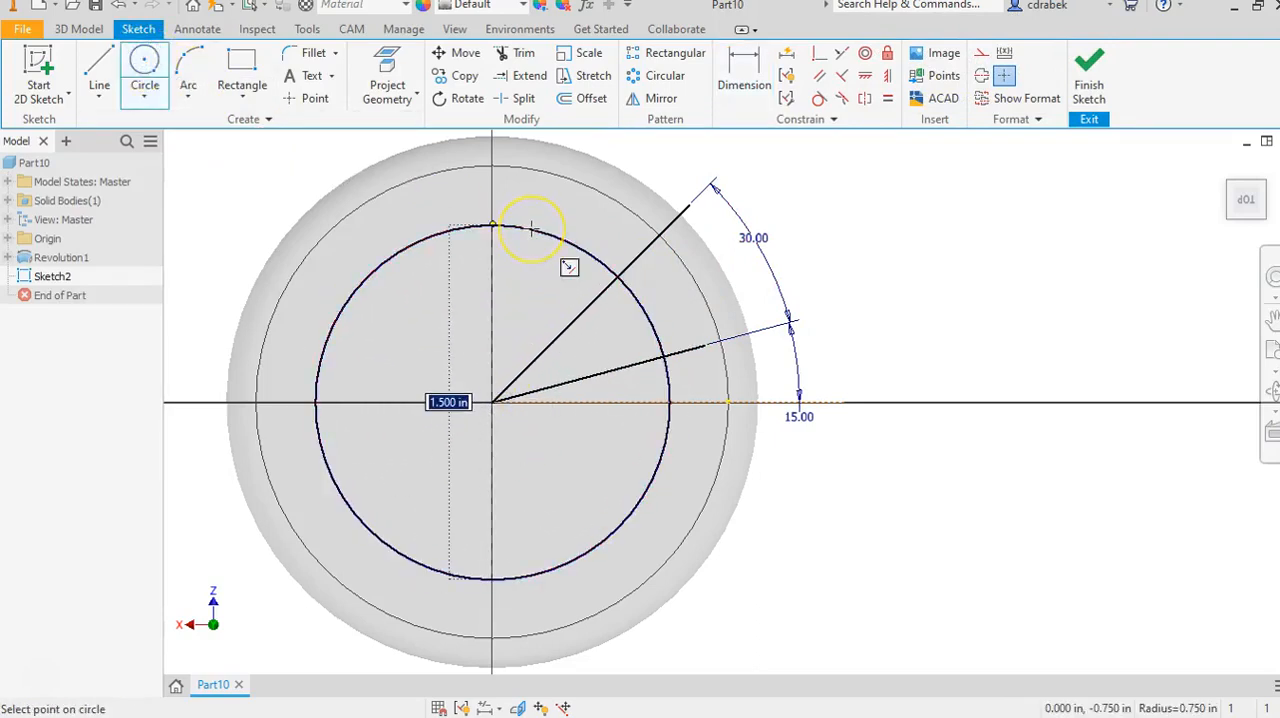
{"action": "type", "text": "1.2"}
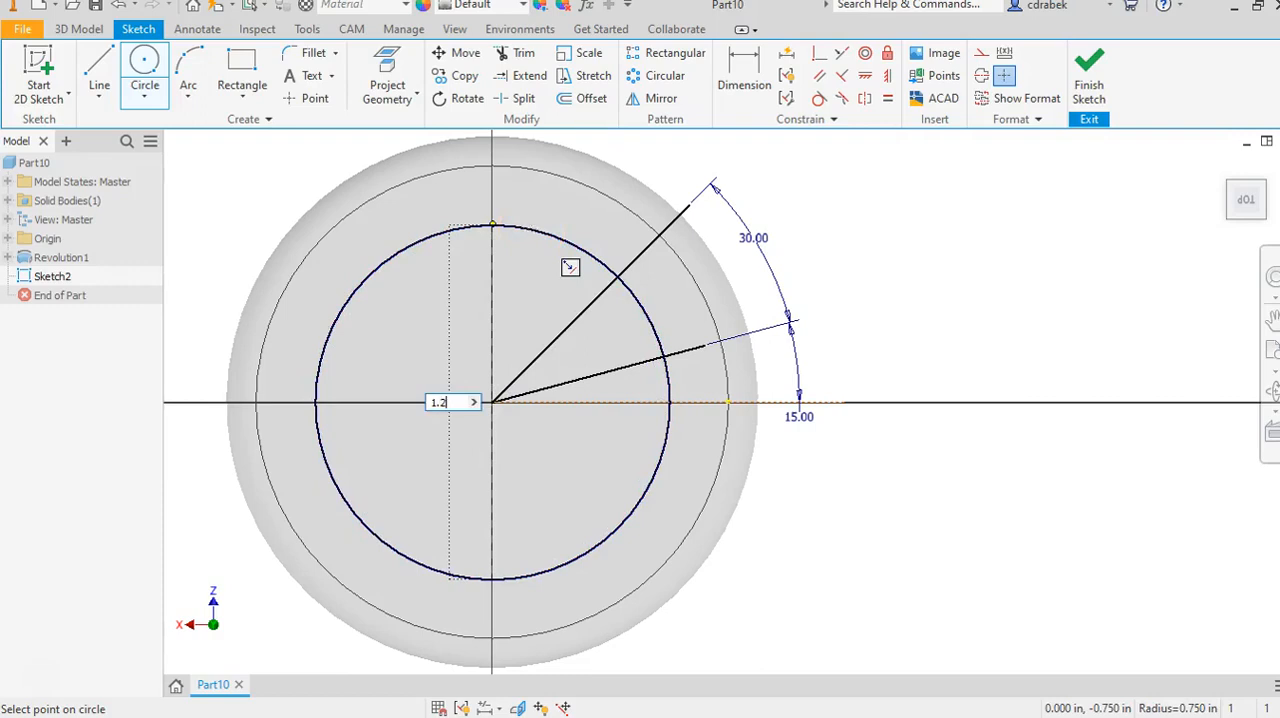
{"action": "type", "text": "5"}
{"action": "key", "text": "Return"}
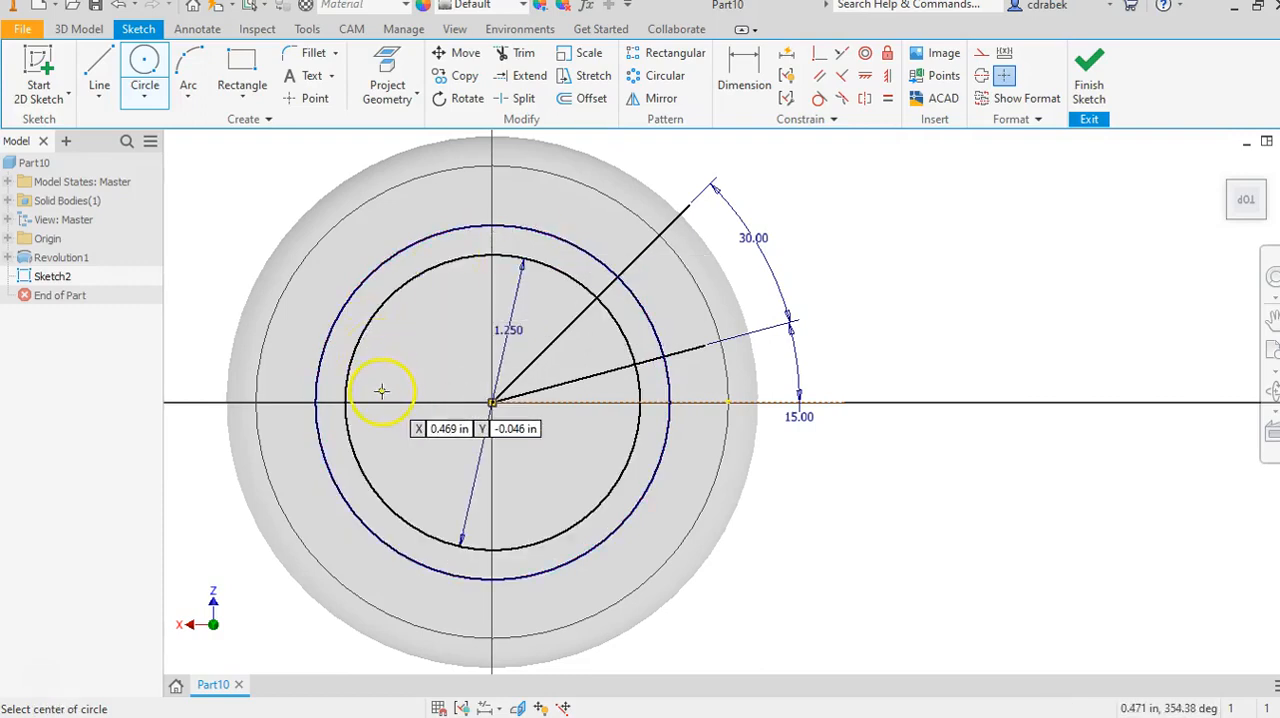
Add a concentric .750 in diameter circle at the disc's centre and end the Circle command.
{"action": "left_click", "coordinate": [492, 402]}
{"action": "type", "text": "."}
{"action": "key", "text": "Return"}
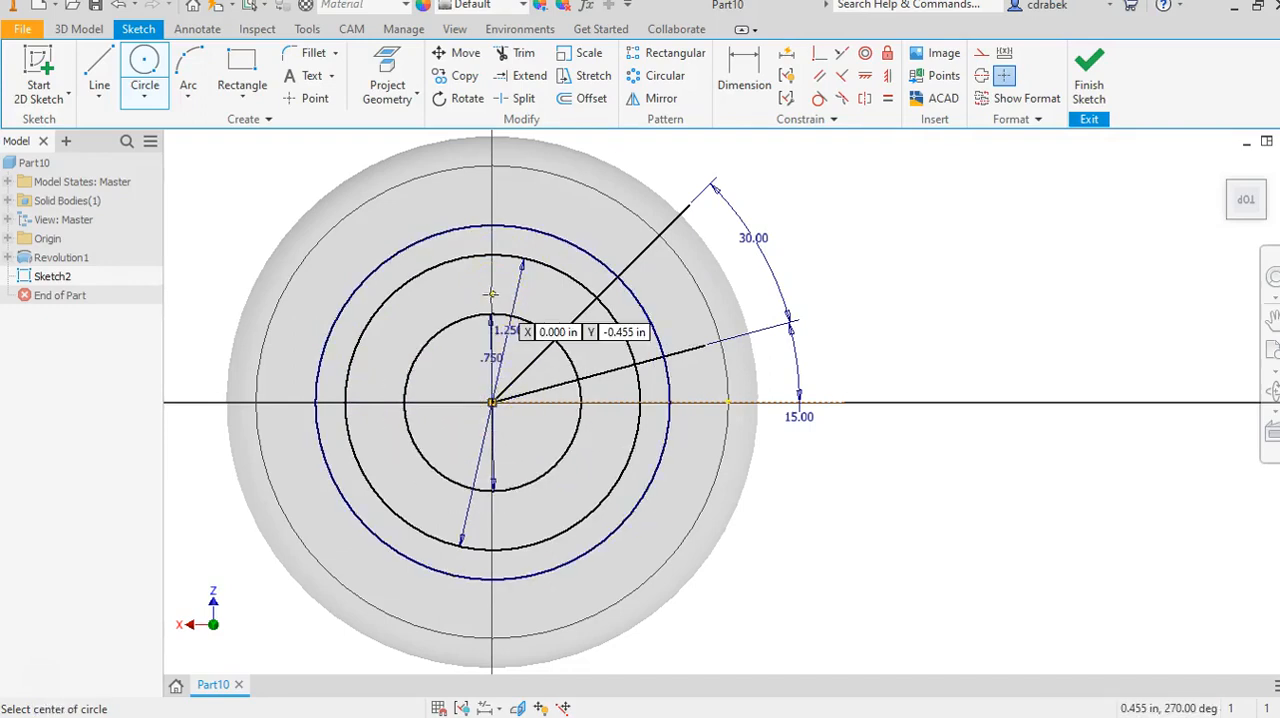
{"action": "right_click", "coordinate": [793, 231]}
{"action": "left_click", "coordinate": [846, 232]}
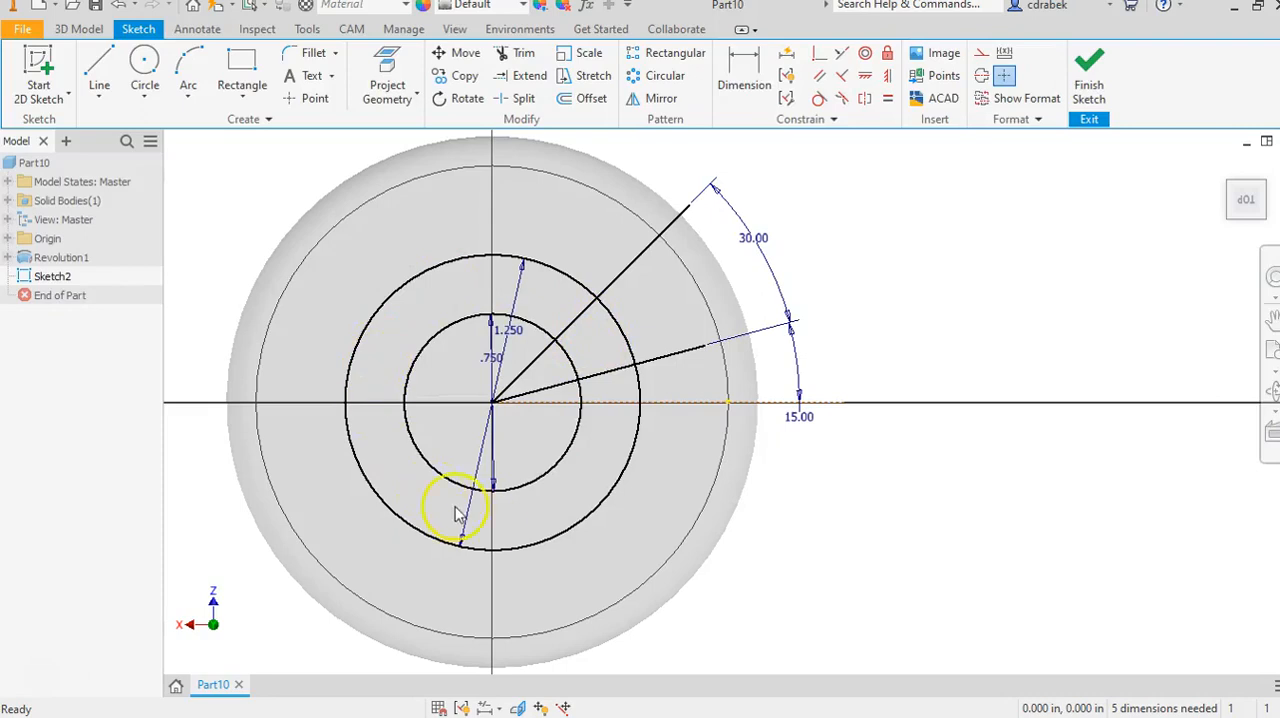
Trim the two lines and two circles down to the closed wedge-shaped segment between the angled lines and the arcs.
{"action": "left_click", "coordinate": [518, 56]}
{"action": "left_click", "coordinate": [636, 264]}
{"action": "left_click", "coordinate": [676, 357]}
{"action": "left_click", "coordinate": [645, 390]}
{"action": "left_click", "coordinate": [583, 394]}
{"action": "left_click", "coordinate": [535, 330]}
{"action": "left_click", "coordinate": [558, 270]}
{"action": "left_click", "coordinate": [541, 353]}
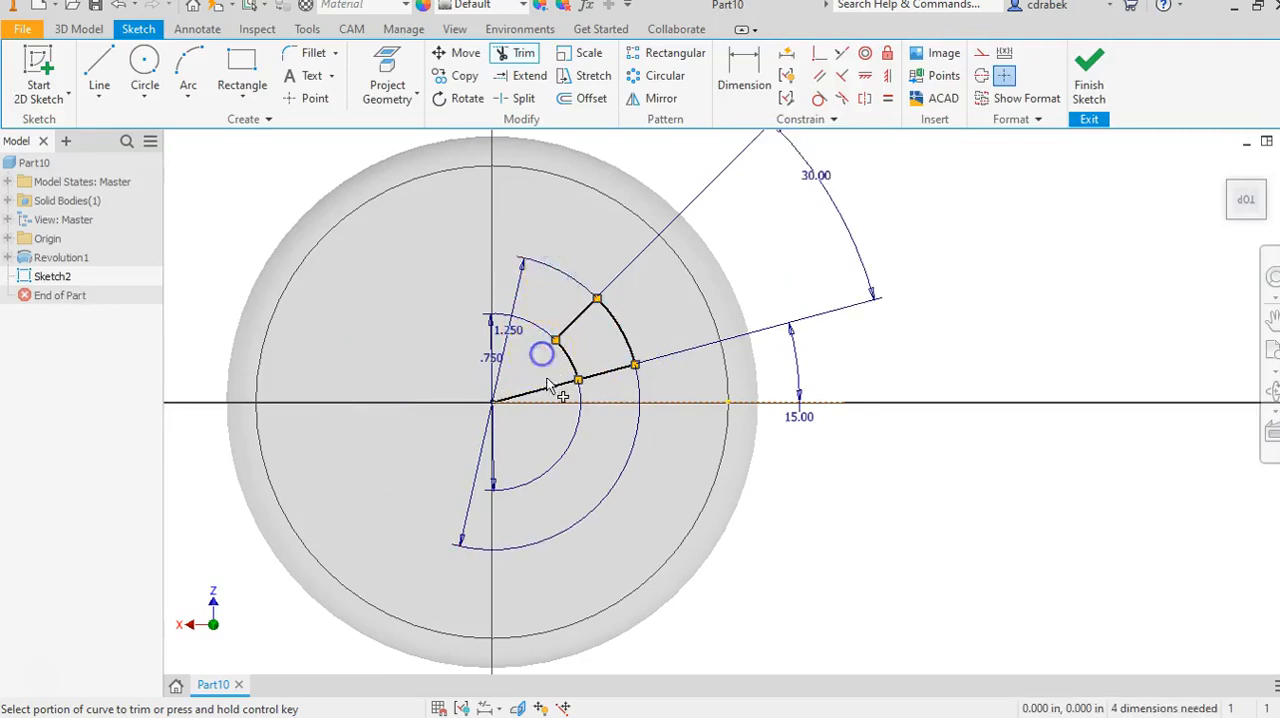
{"action": "left_click", "coordinate": [550, 389]}
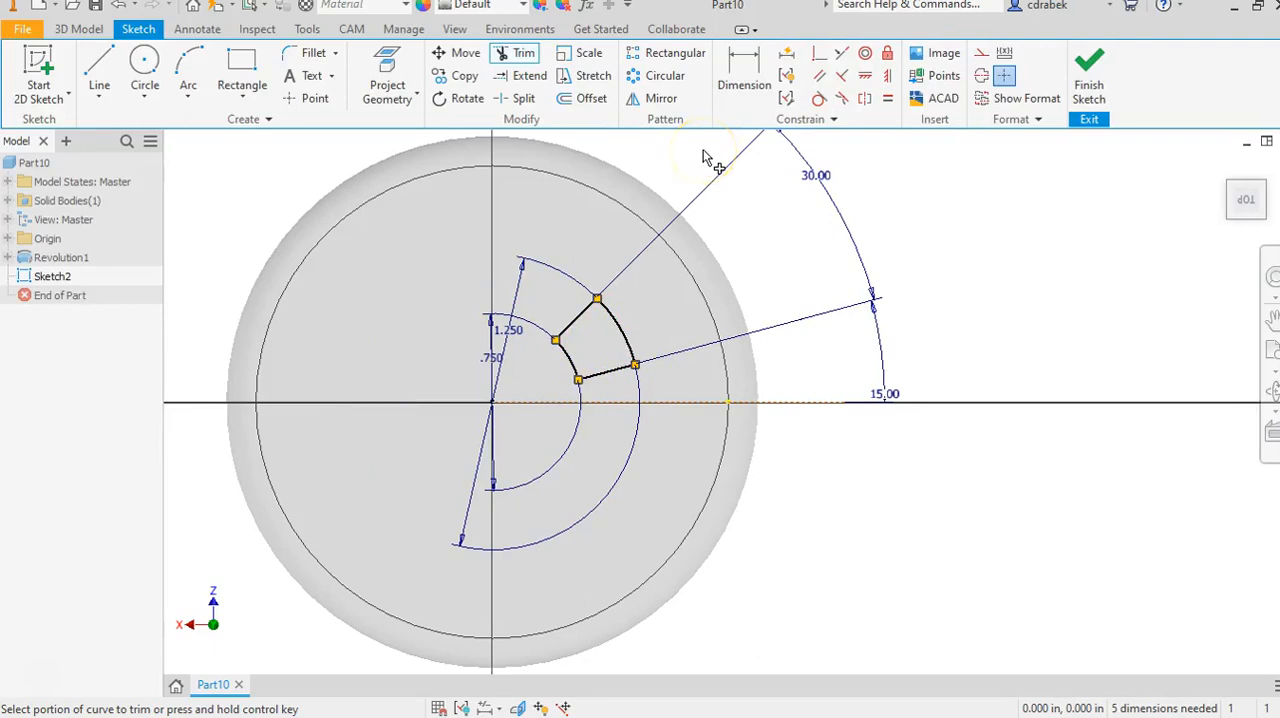
Repeat the wedge-shaped segment in a circular pattern of 6 instances over 360 deg about the disc's centre.
{"action": "left_click", "coordinate": [663, 78]}
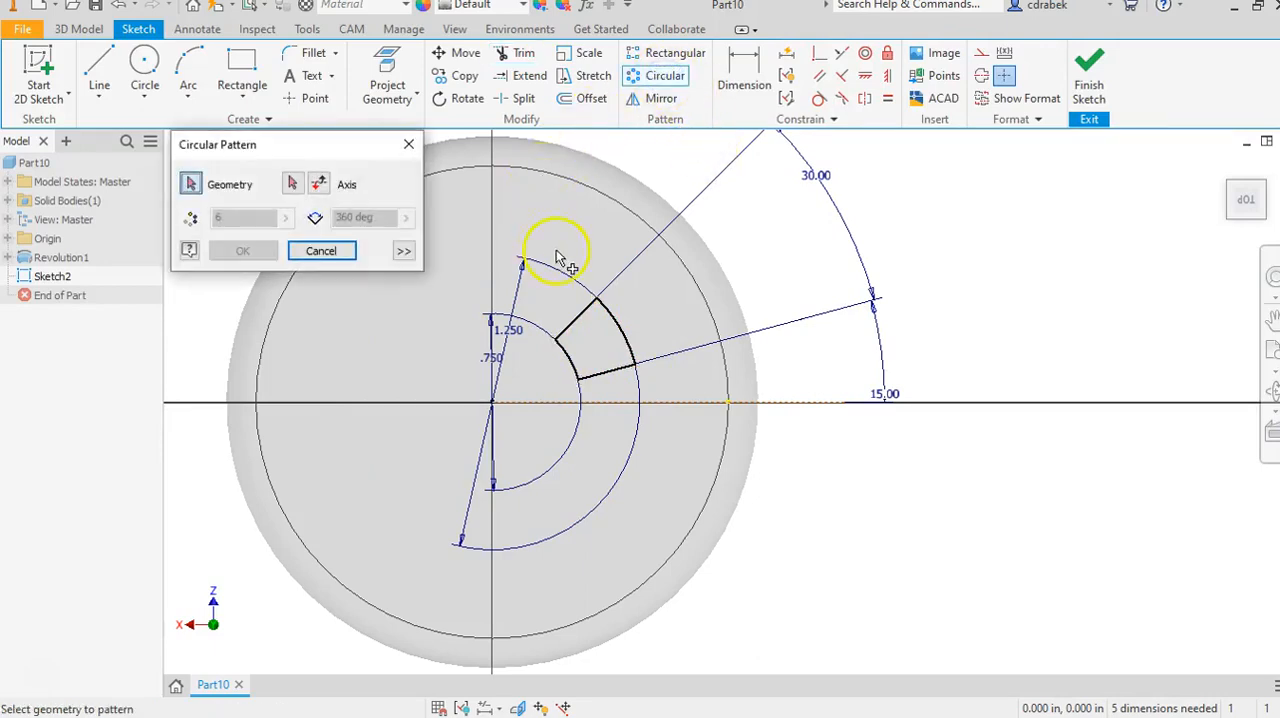
{"action": "left_click", "coordinate": [584, 318]}
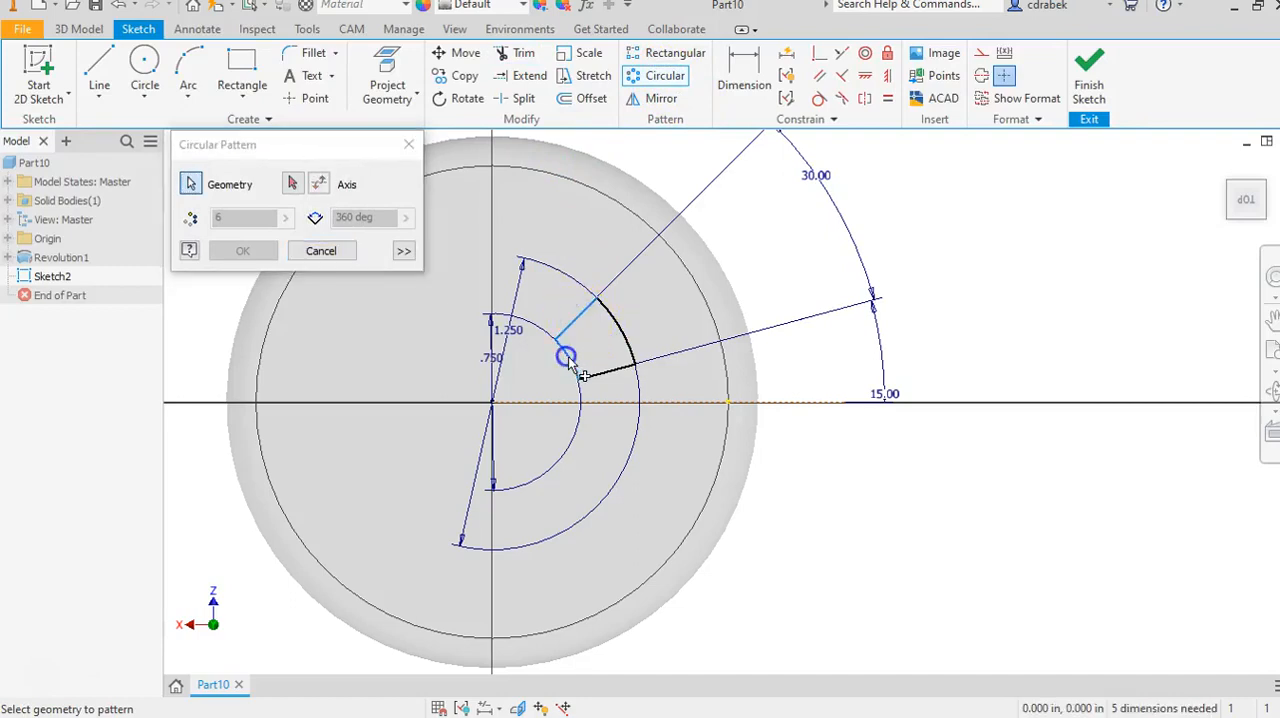
{"action": "left_click", "coordinate": [618, 336]}
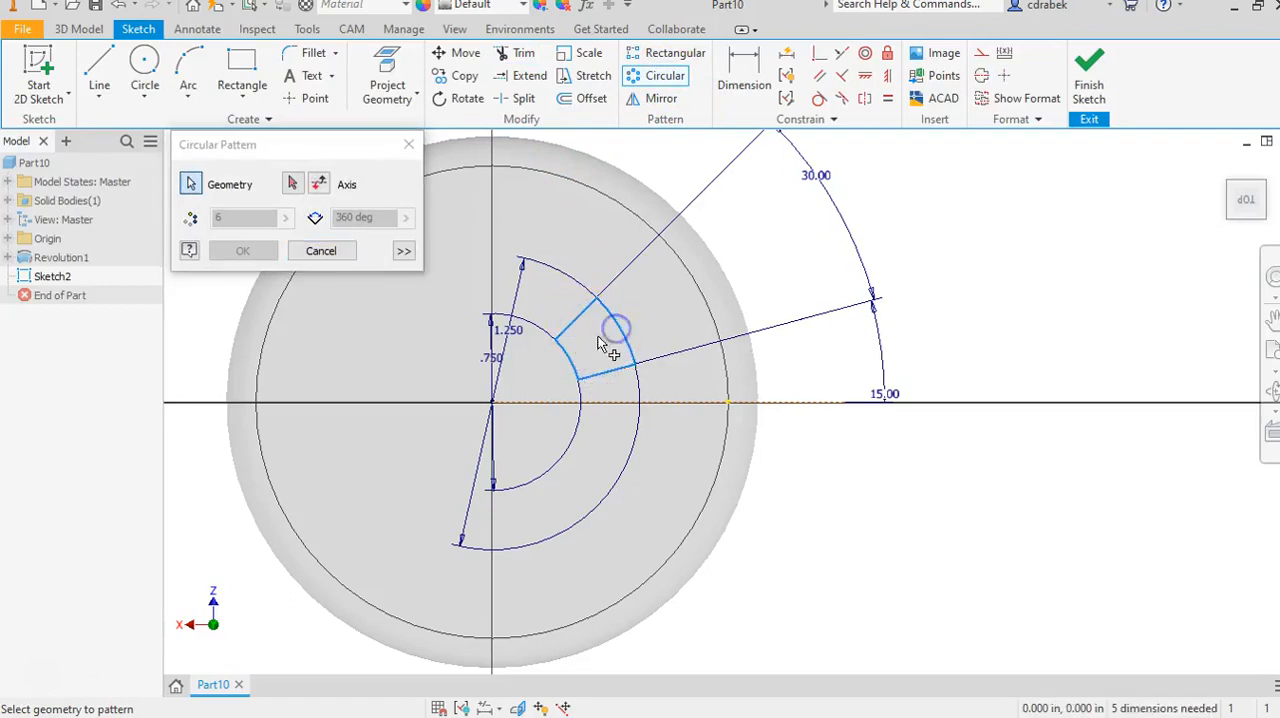
{"action": "left_click", "coordinate": [316, 184]}
{"action": "left_click", "coordinate": [293, 185]}
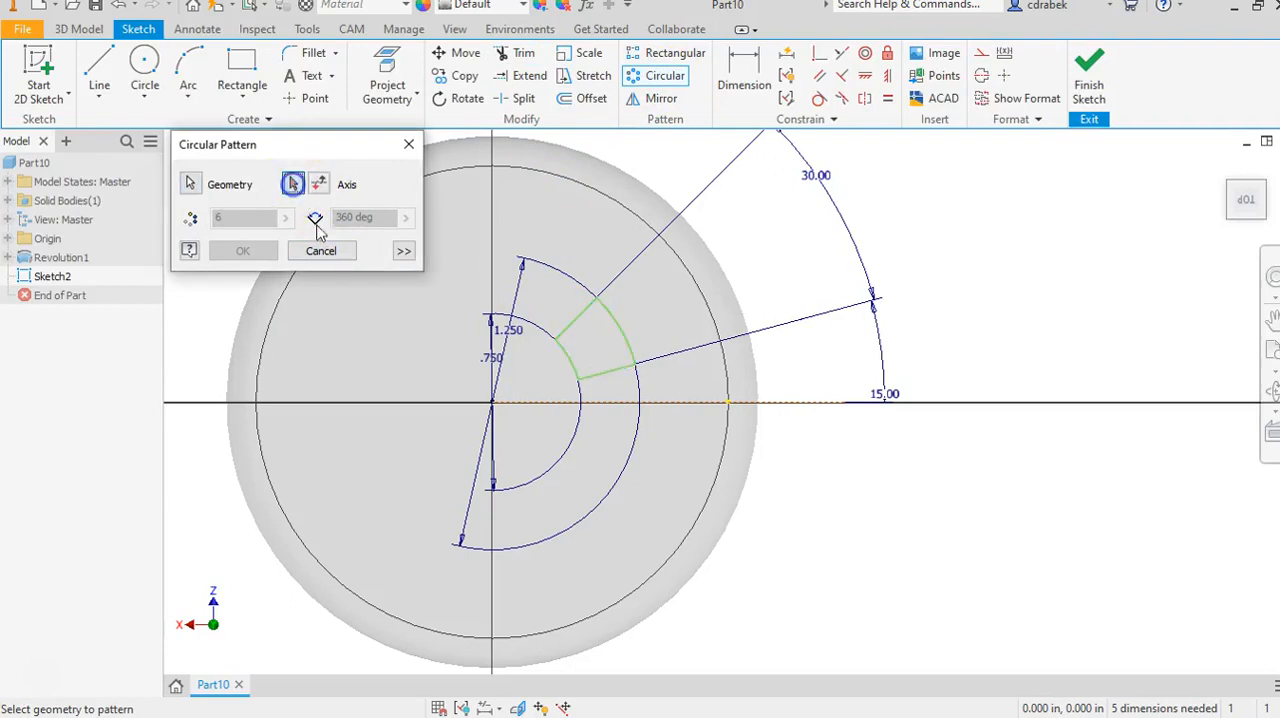
{"action": "left_click", "coordinate": [496, 409]}
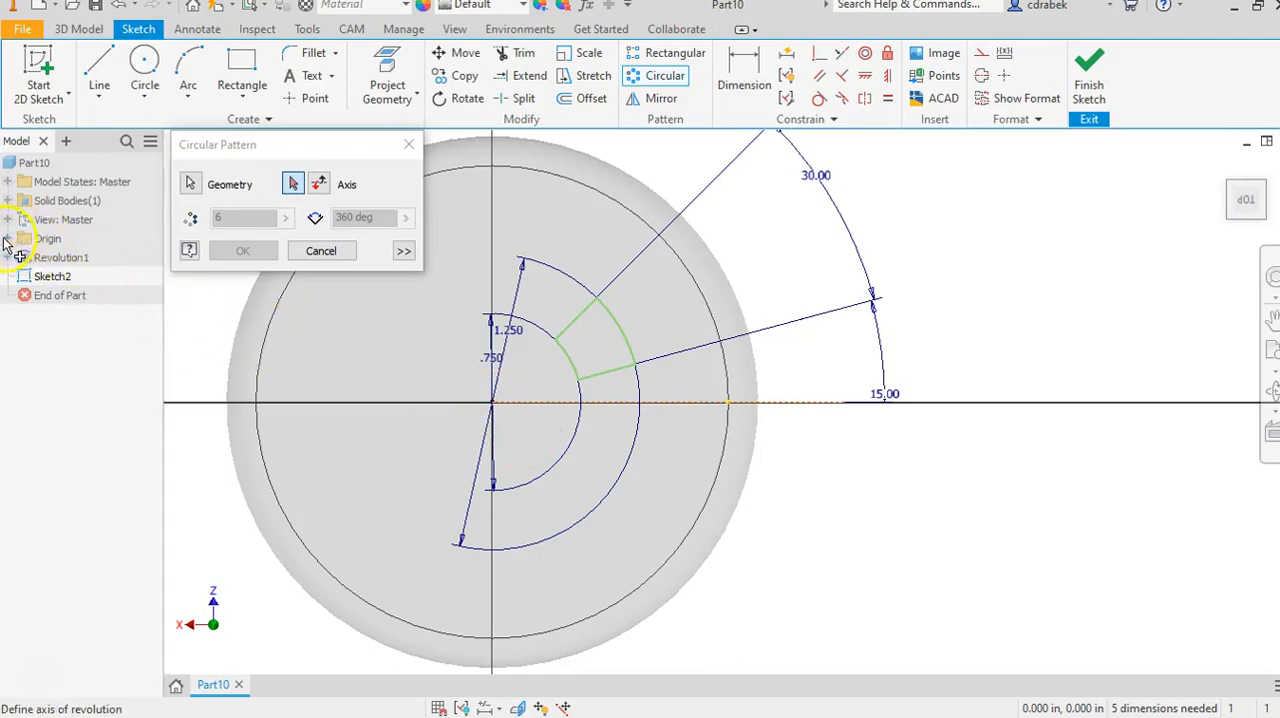
{"action": "left_click", "coordinate": [496, 409]}
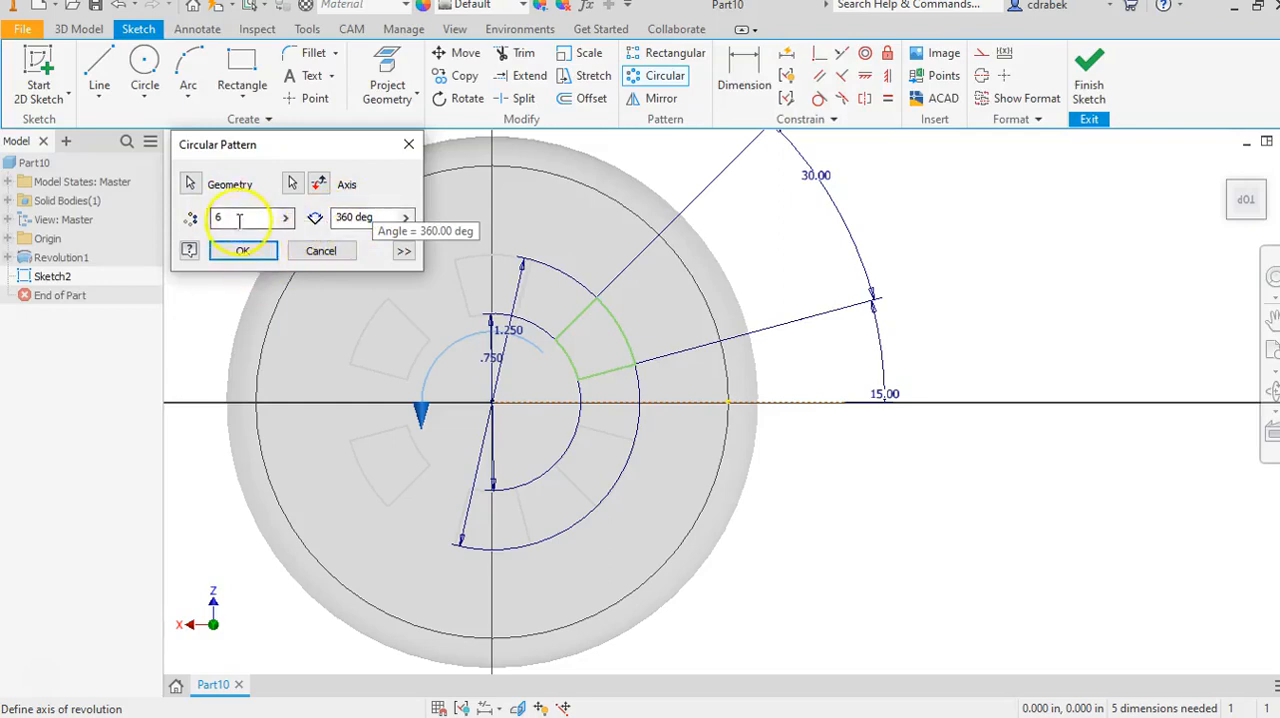
{"action": "left_click", "coordinate": [243, 252]}
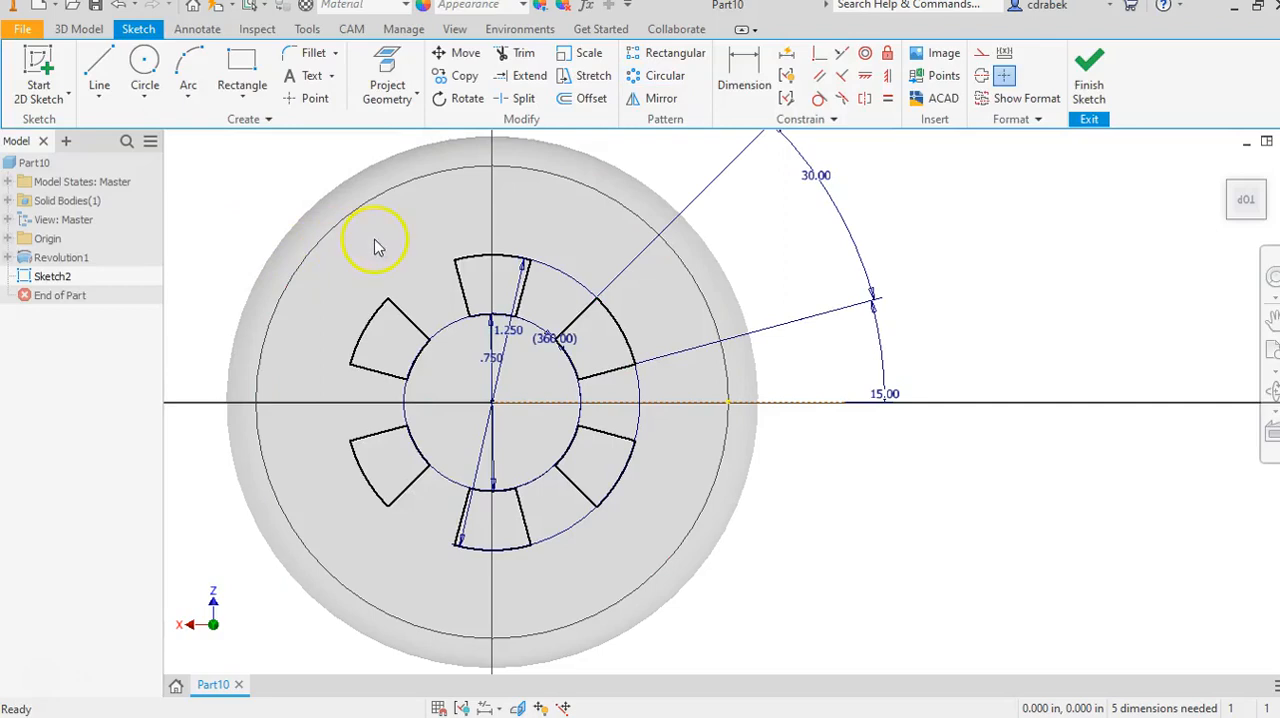
Extrude all six wedge-shaped profiles as a through-all cut in the disc.
{"action": "left_click", "coordinate": [88, 29]}
{"action": "left_click", "coordinate": [97, 71]}
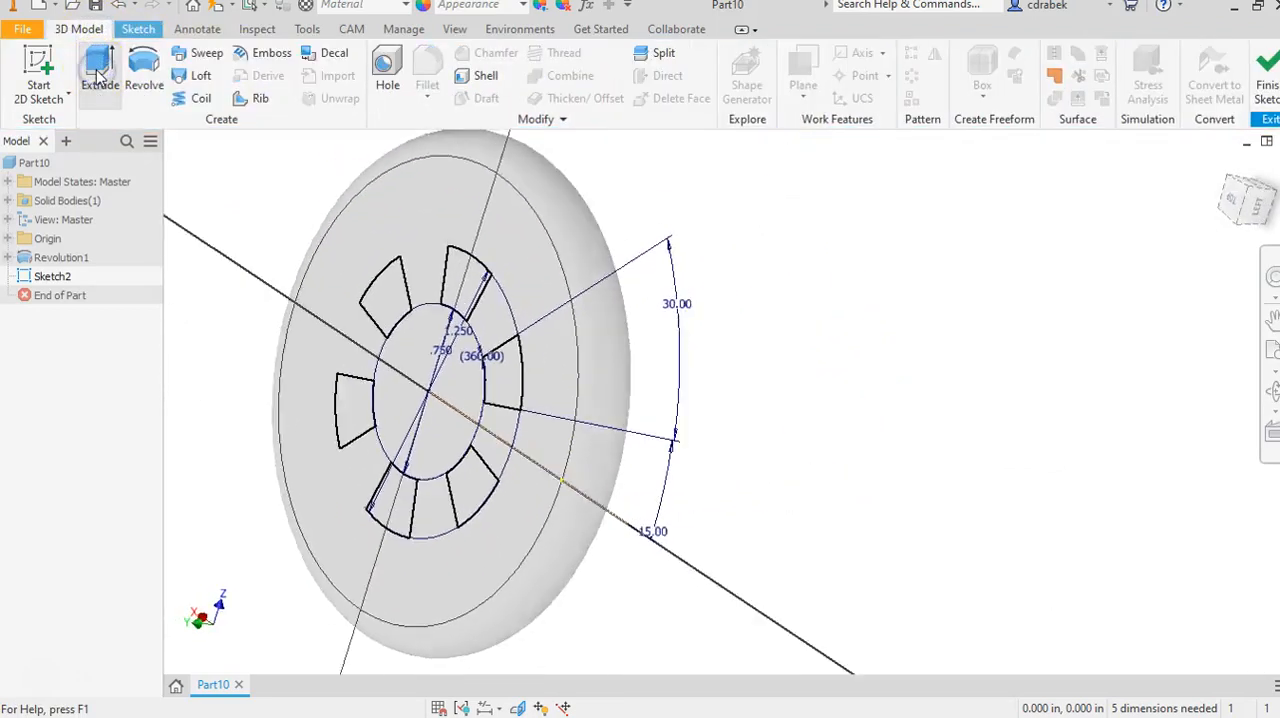
{"action": "left_click", "coordinate": [396, 291]}
{"action": "left_click", "coordinate": [460, 280]}
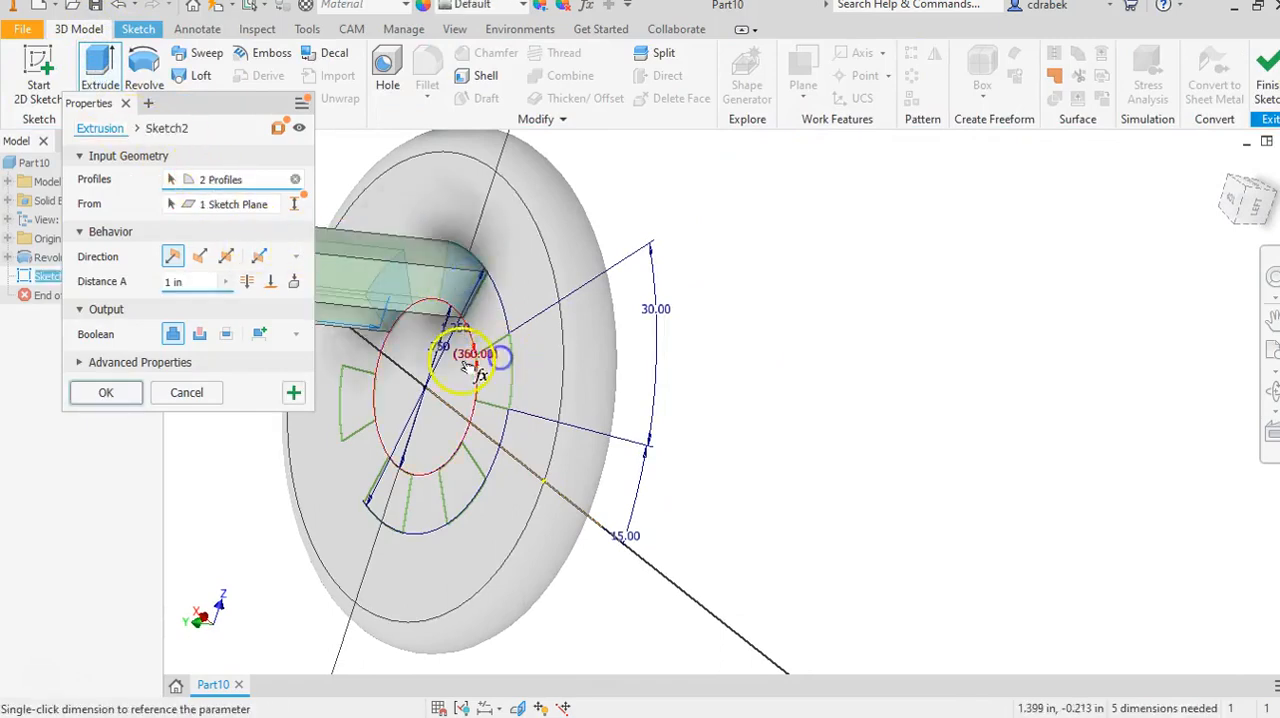
{"action": "left_click", "coordinate": [355, 400]}
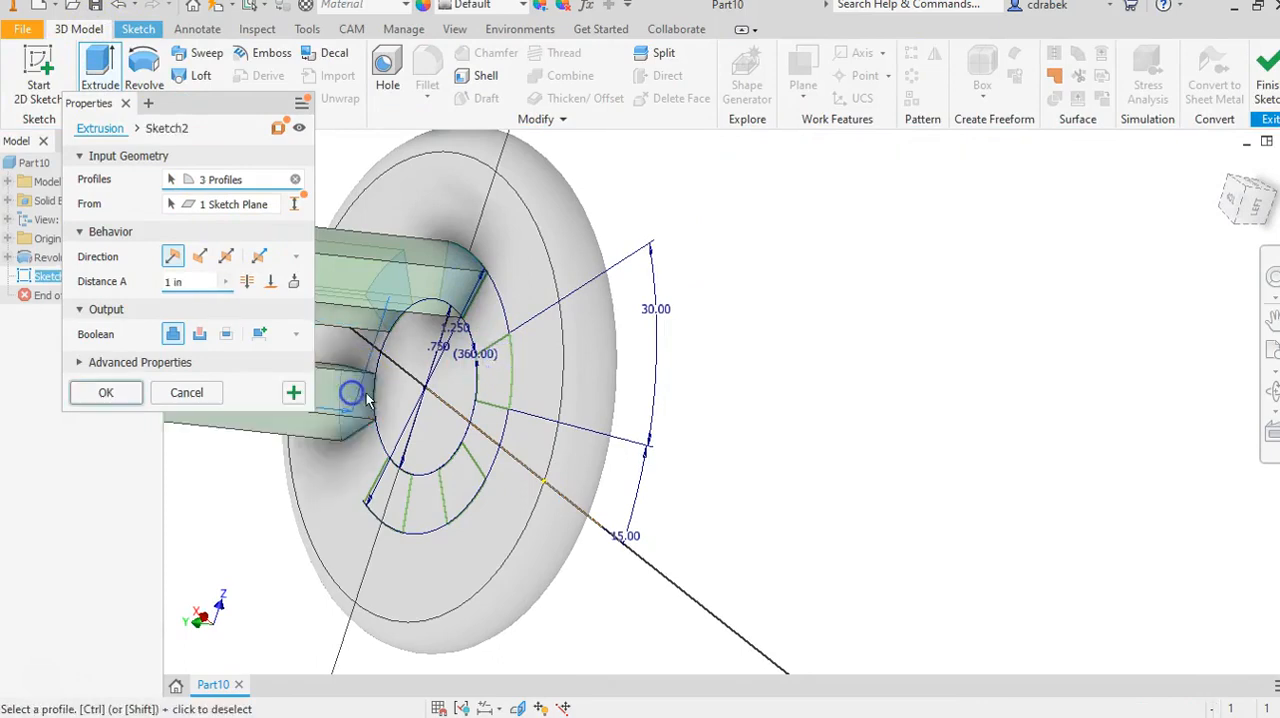
{"action": "left_click", "coordinate": [395, 488]}
{"action": "left_click", "coordinate": [460, 485]}
{"action": "left_click", "coordinate": [490, 376]}
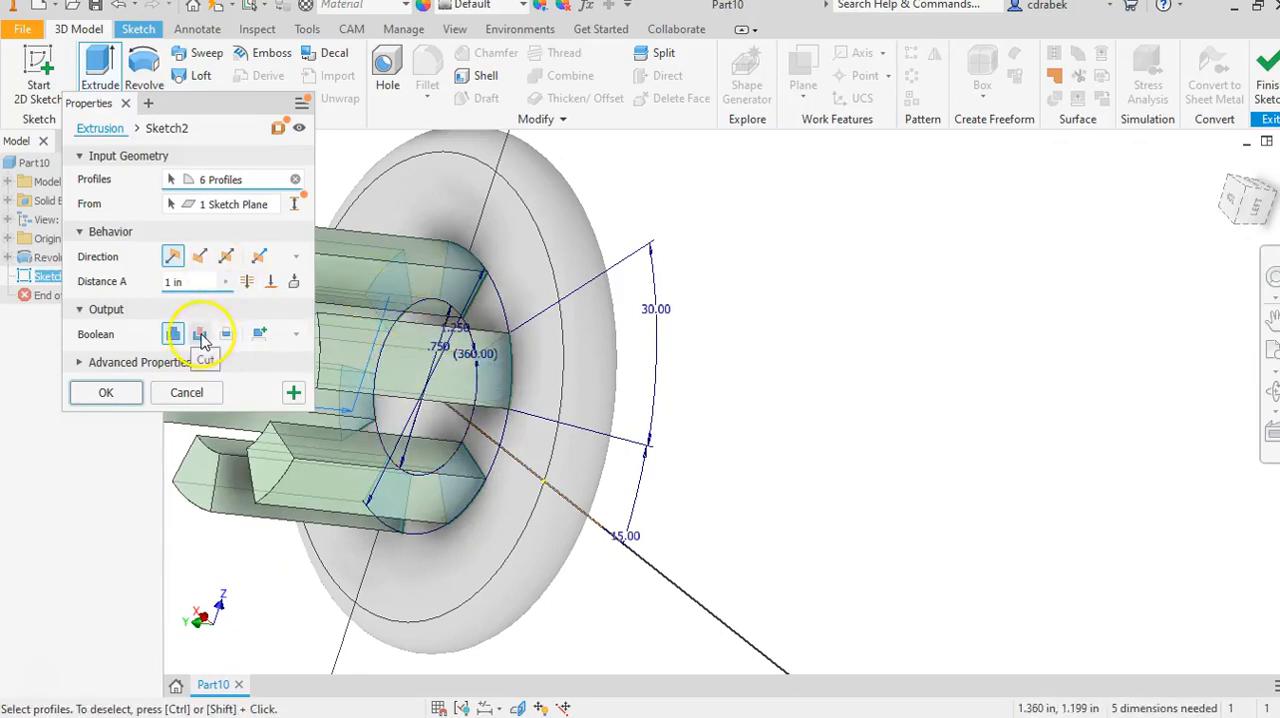
{"action": "left_click", "coordinate": [200, 335]}
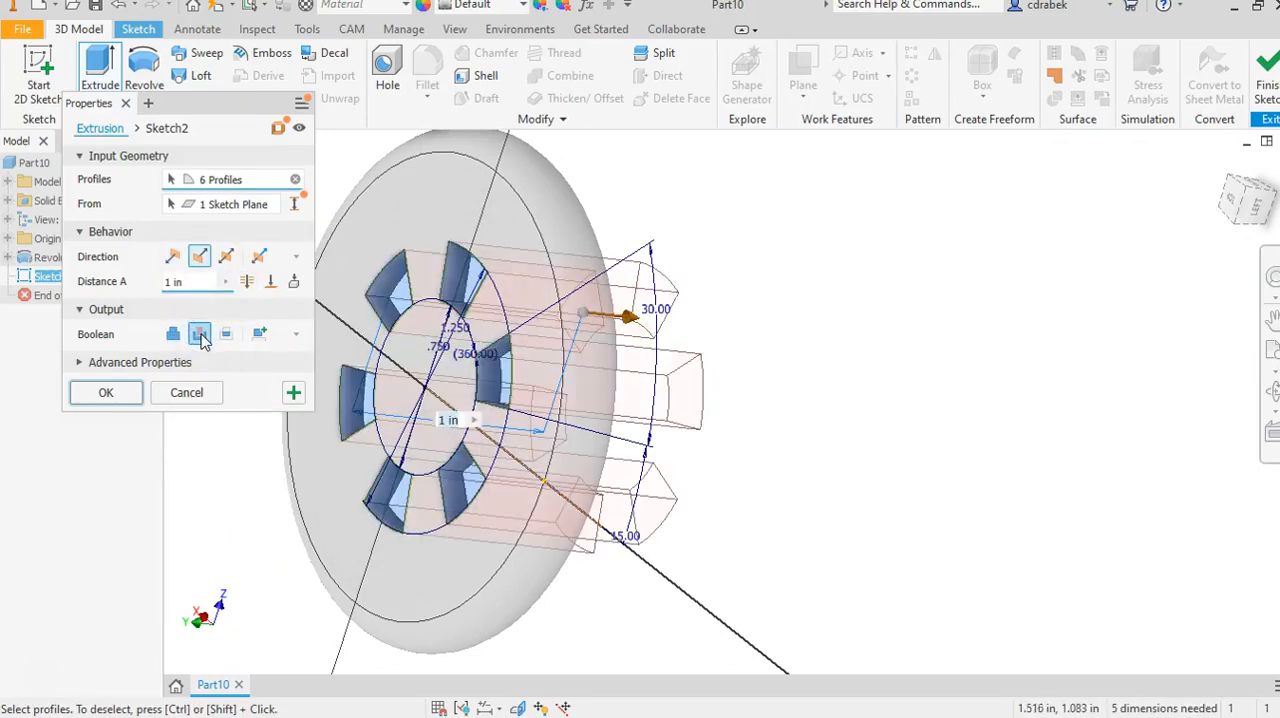
{"action": "left_click", "coordinate": [248, 282]}
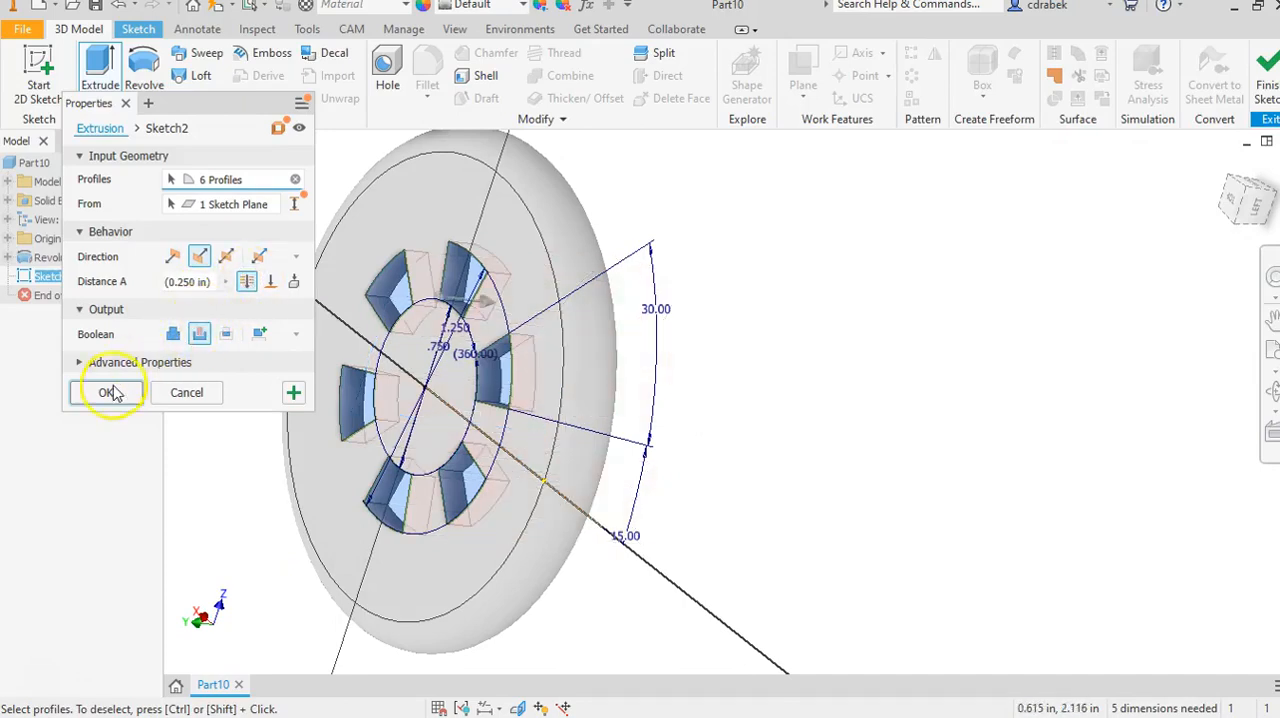
{"action": "left_click", "coordinate": [109, 393]}
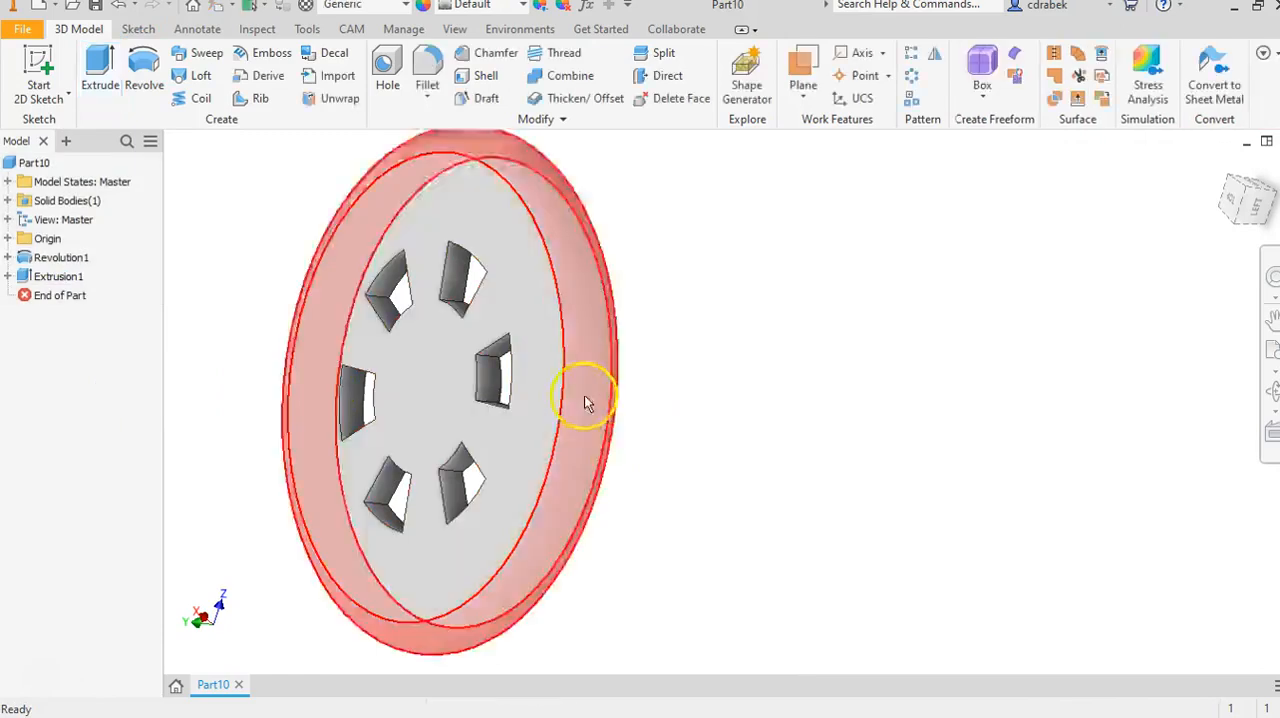
Start a sketch on the round end face of the central hub and place a sketch point at its centre.
{"action": "middle_click_drag", "start_coordinate": [701, 366], "coordinate": [874, 376], "text": "shift"}
{"action": "middle_click_drag", "start_coordinate": [703, 349], "coordinate": [906, 370]}
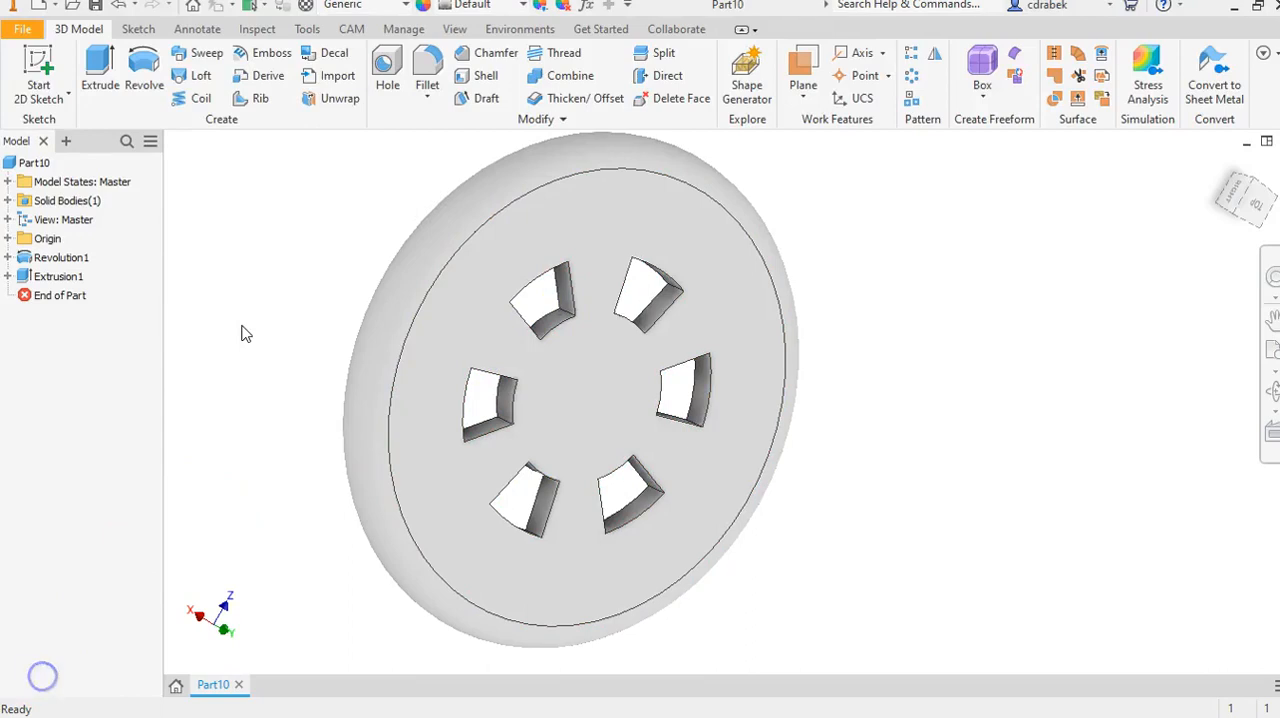
{"action": "left_click", "coordinate": [618, 400]}
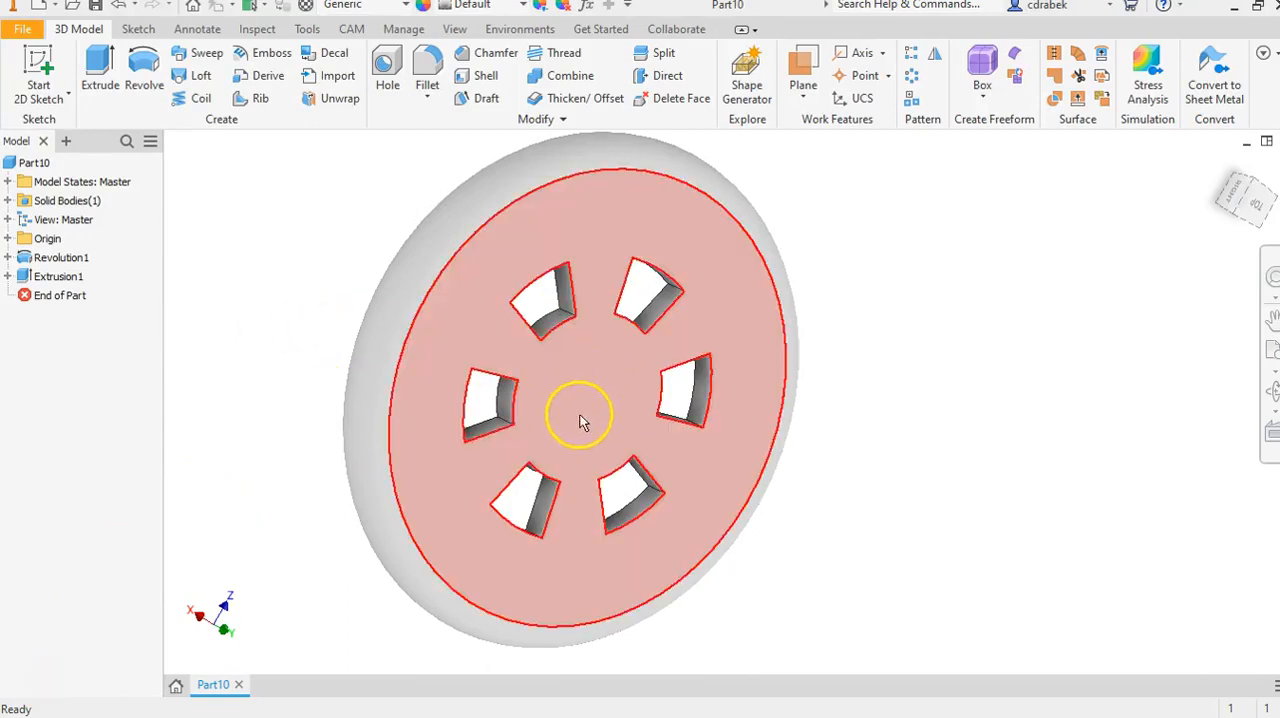
{"action": "left_click", "coordinate": [251, 352]}
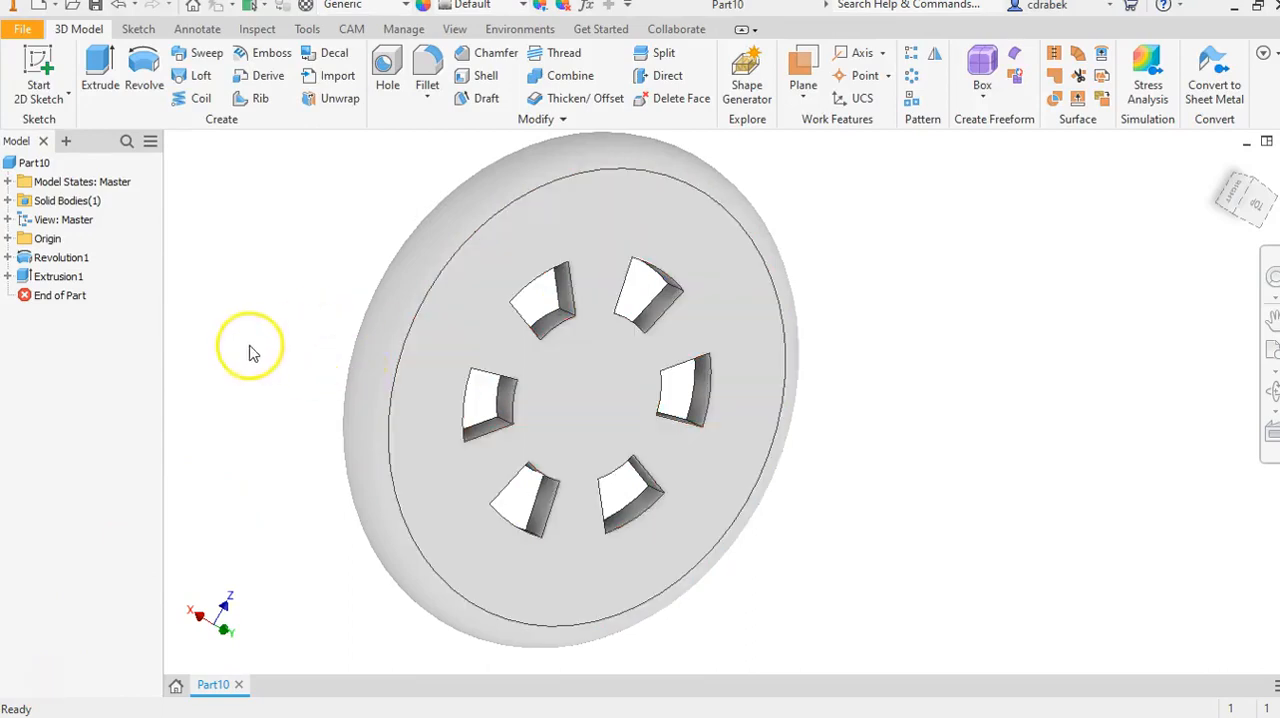
{"action": "middle_click_drag", "start_coordinate": [274, 354], "coordinate": [299, 353], "text": "shift"}
{"action": "left_click_drag", "start_coordinate": [435, 355], "coordinate": [648, 383]}
{"action": "middle_click_drag", "start_coordinate": [648, 383], "coordinate": [307, 356], "text": "shift"}
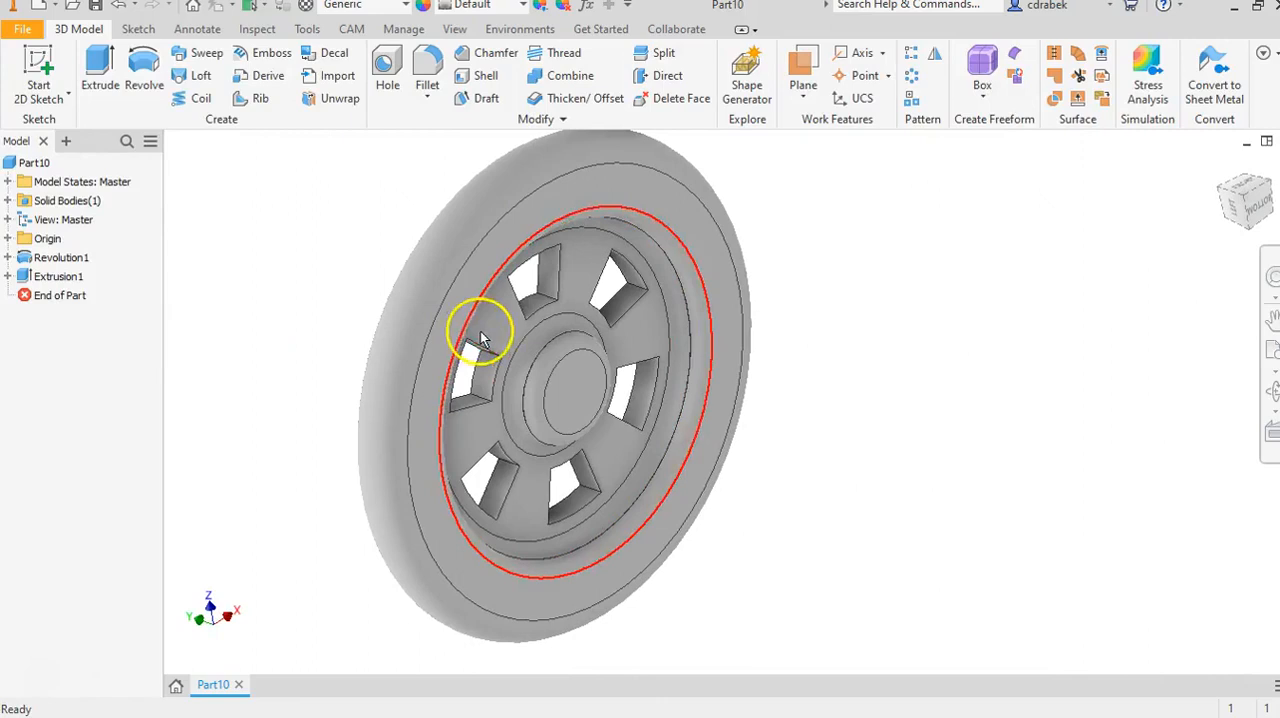
{"action": "left_click", "coordinate": [576, 409]}
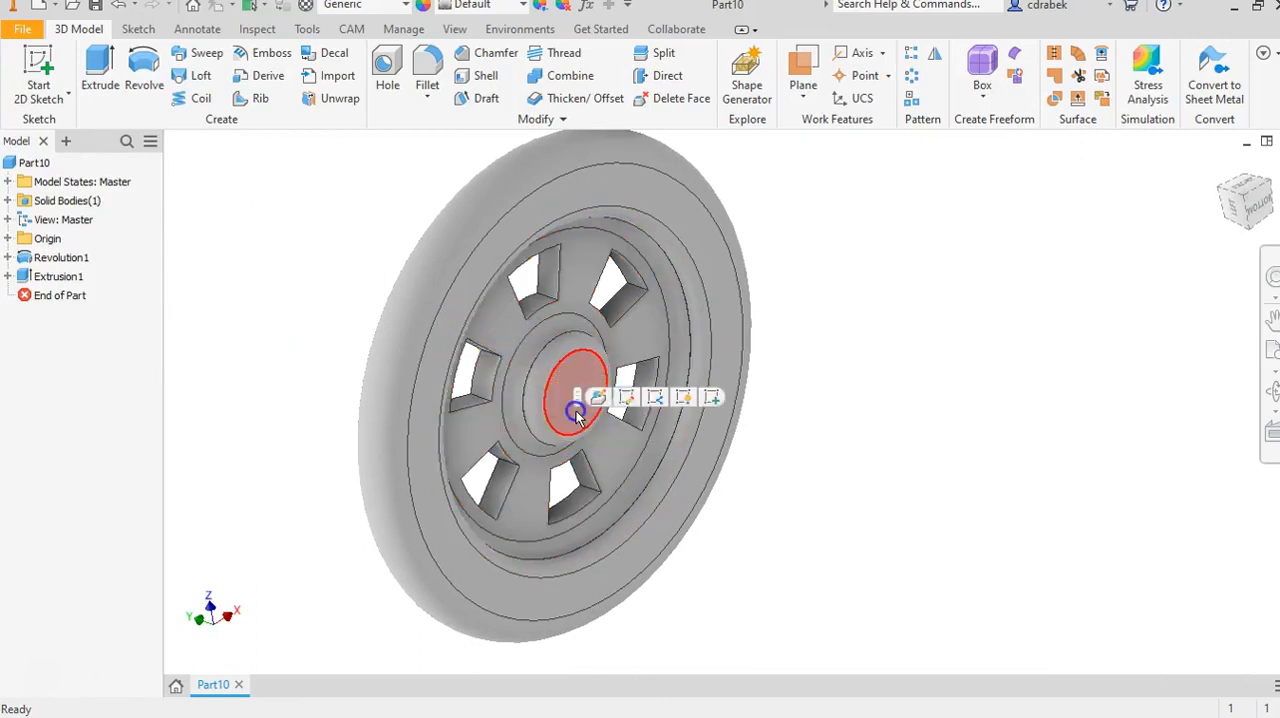
{"action": "left_click", "coordinate": [713, 398]}
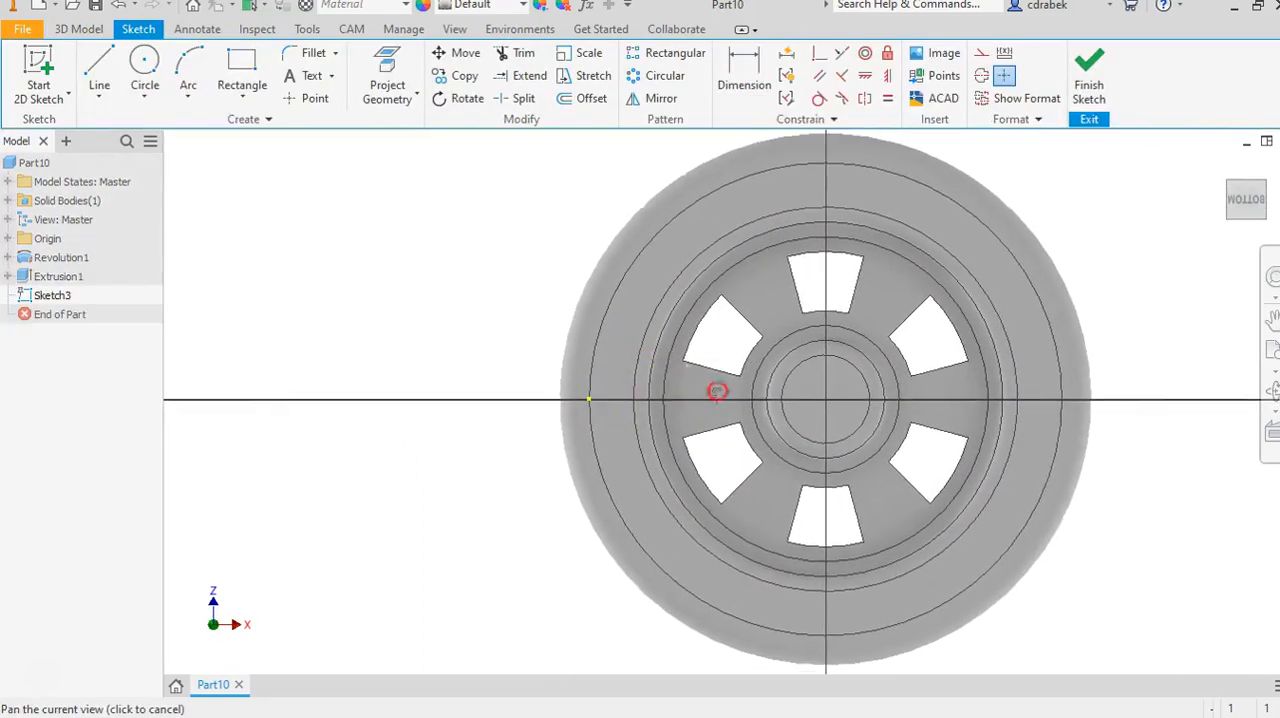
{"action": "middle_click_drag", "start_coordinate": [717, 390], "coordinate": [517, 380]}
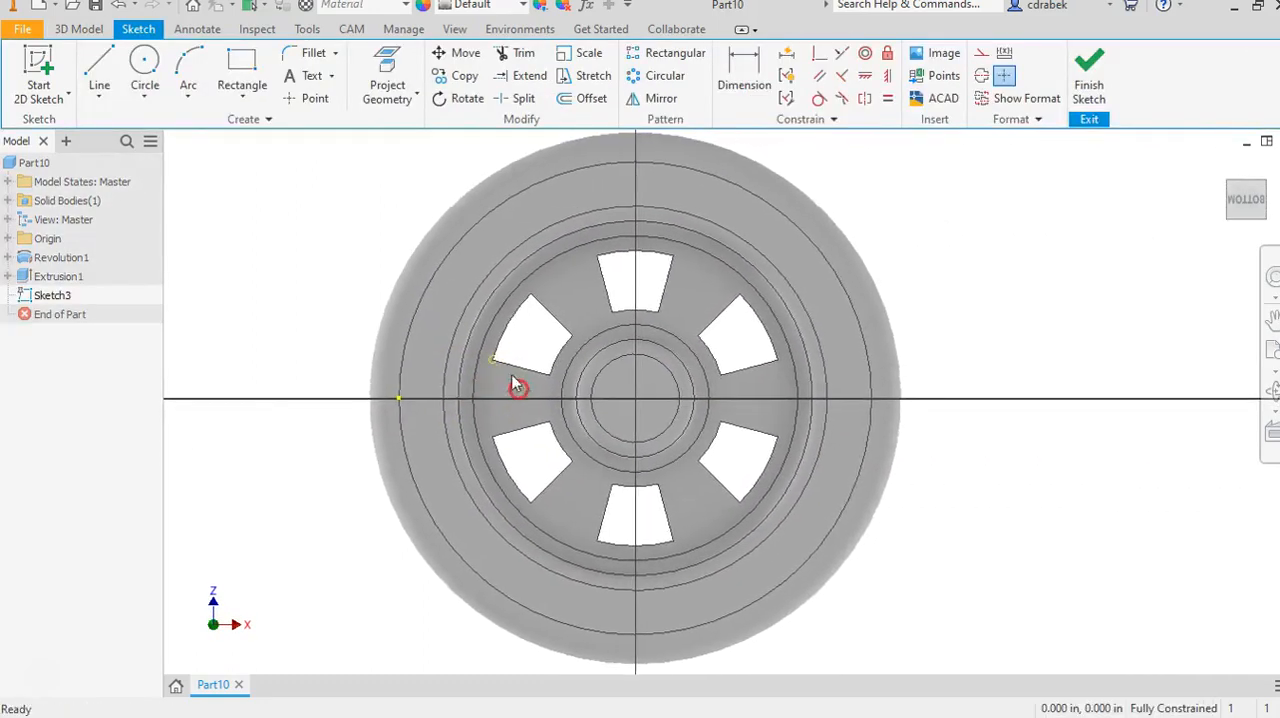
{"action": "left_click", "coordinate": [305, 99]}
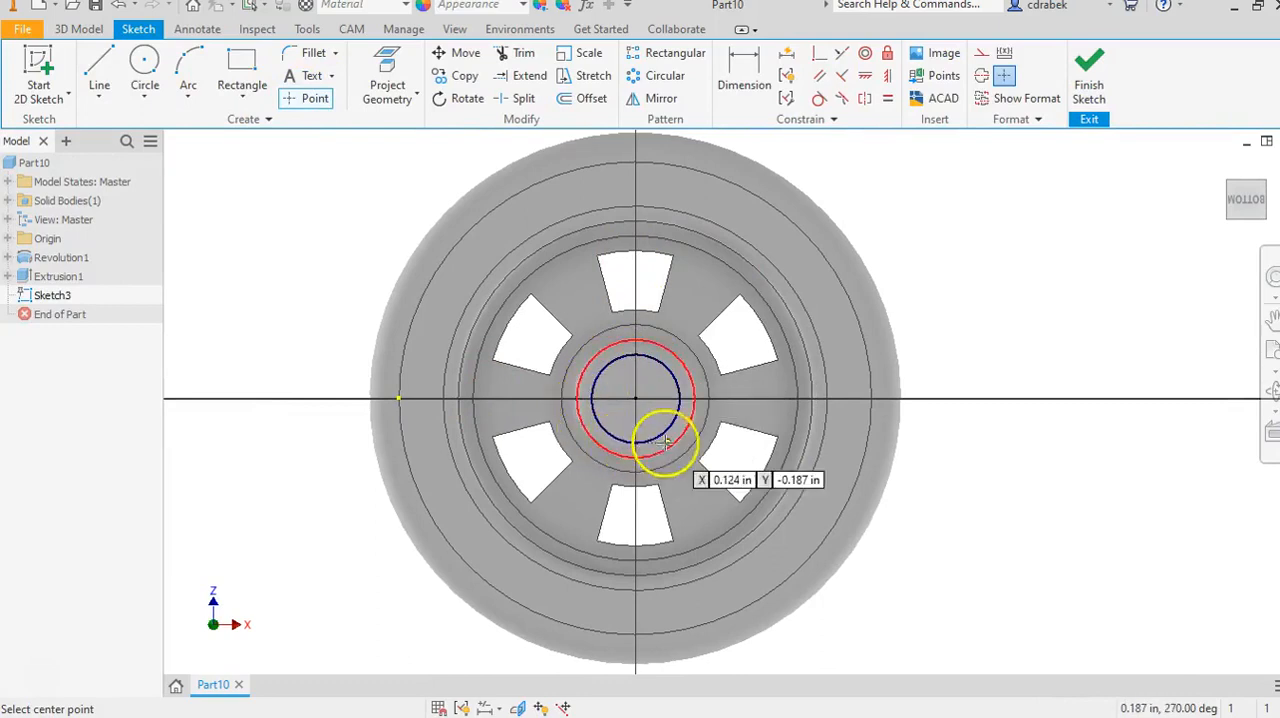
{"action": "left_click", "coordinate": [634, 398]}
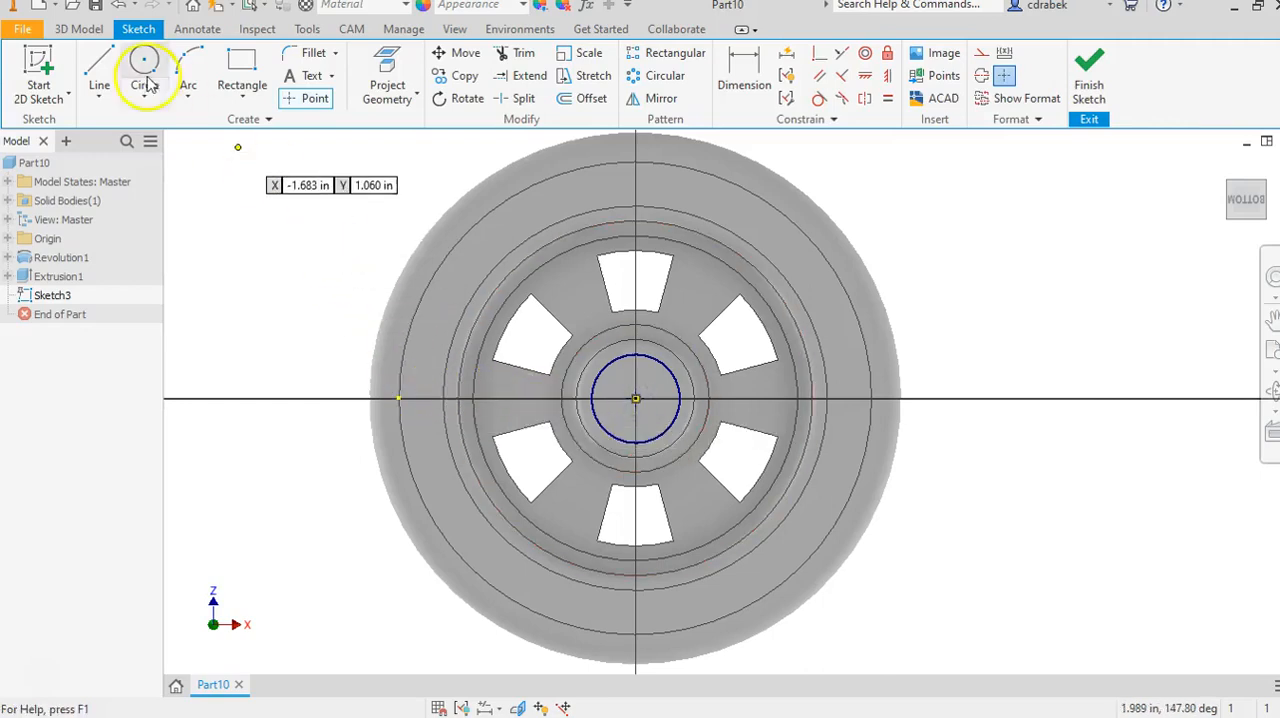
Create a simple hole without a seat at the hub's centre point, 0.28 in diameter, terminating Through All.
{"action": "left_click", "coordinate": [80, 30]}
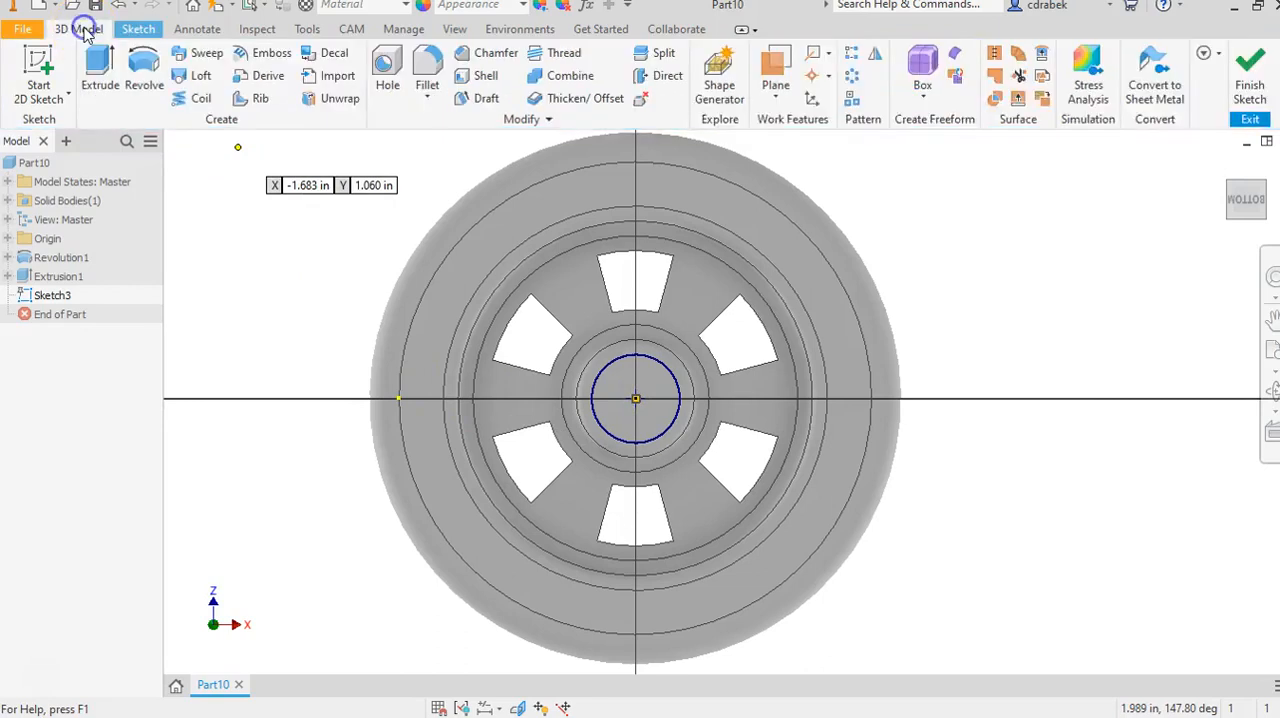
{"action": "left_click", "coordinate": [386, 66]}
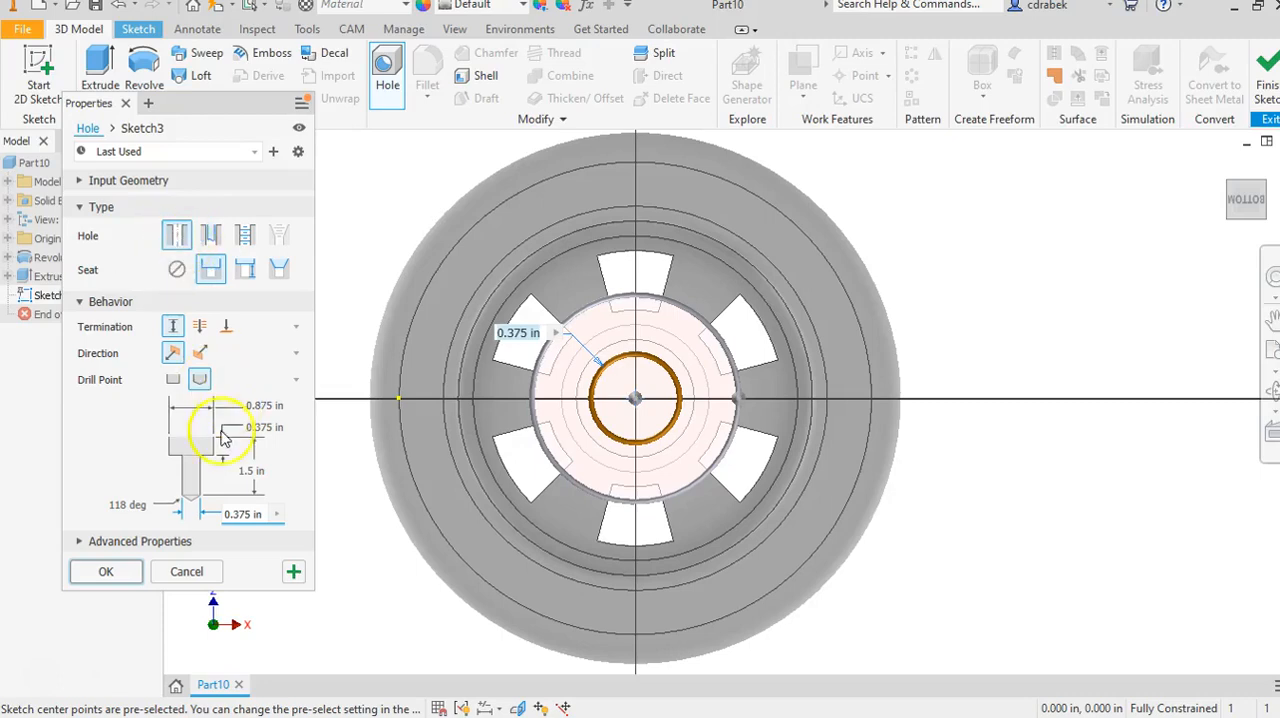
{"action": "left_click", "coordinate": [176, 271]}
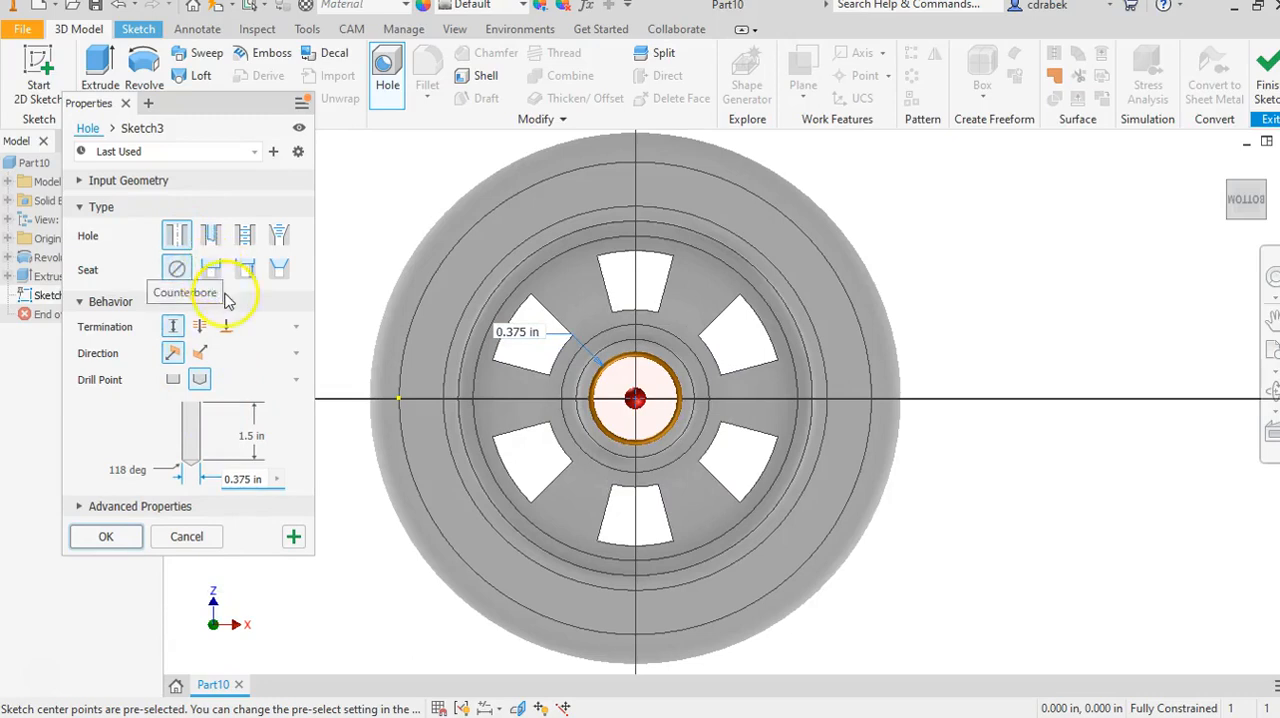
{"action": "left_click", "coordinate": [248, 478]}
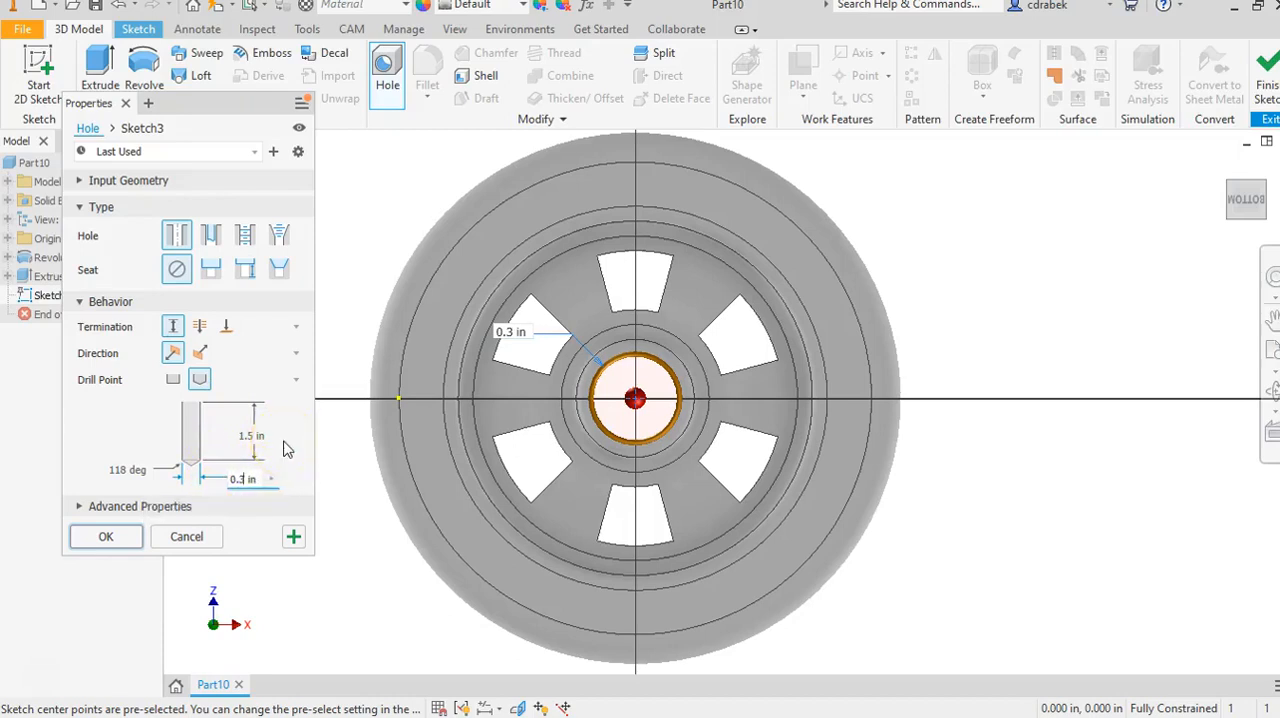
{"action": "type", "text": "28"}
{"action": "key", "text": "Return"}
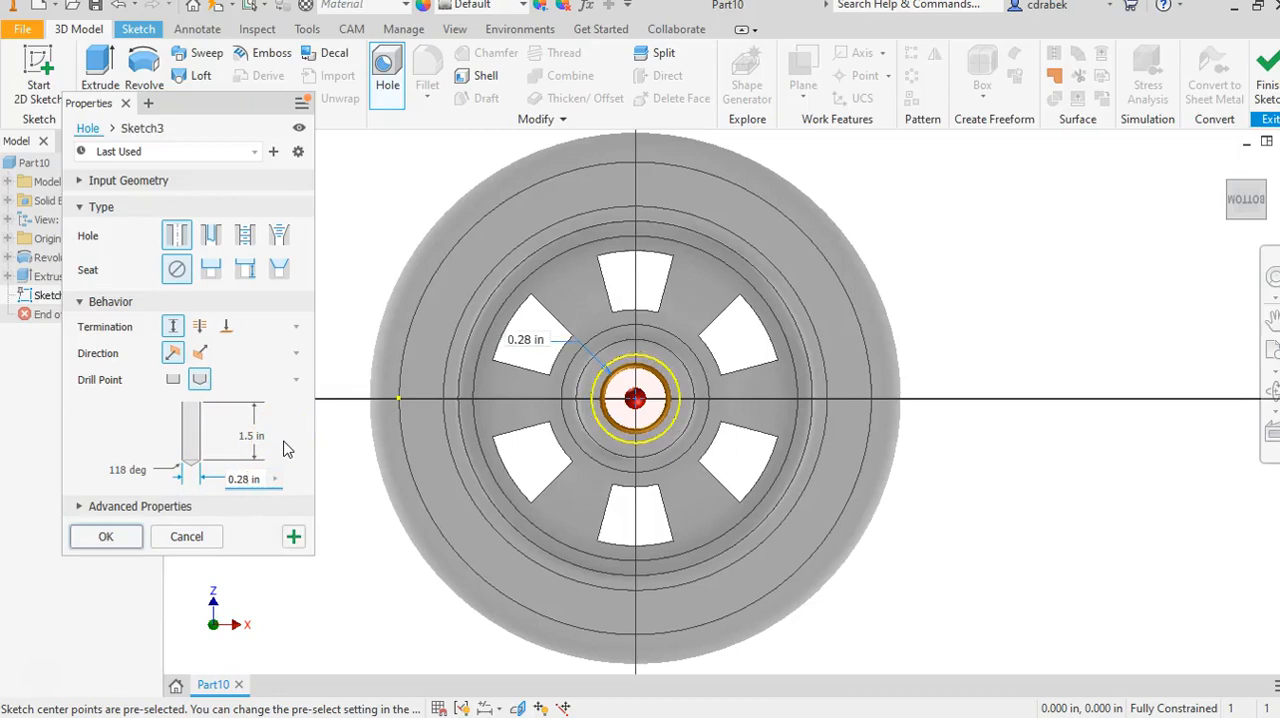
{"action": "left_click", "coordinate": [200, 327]}
{"action": "left_click", "coordinate": [100, 510]}
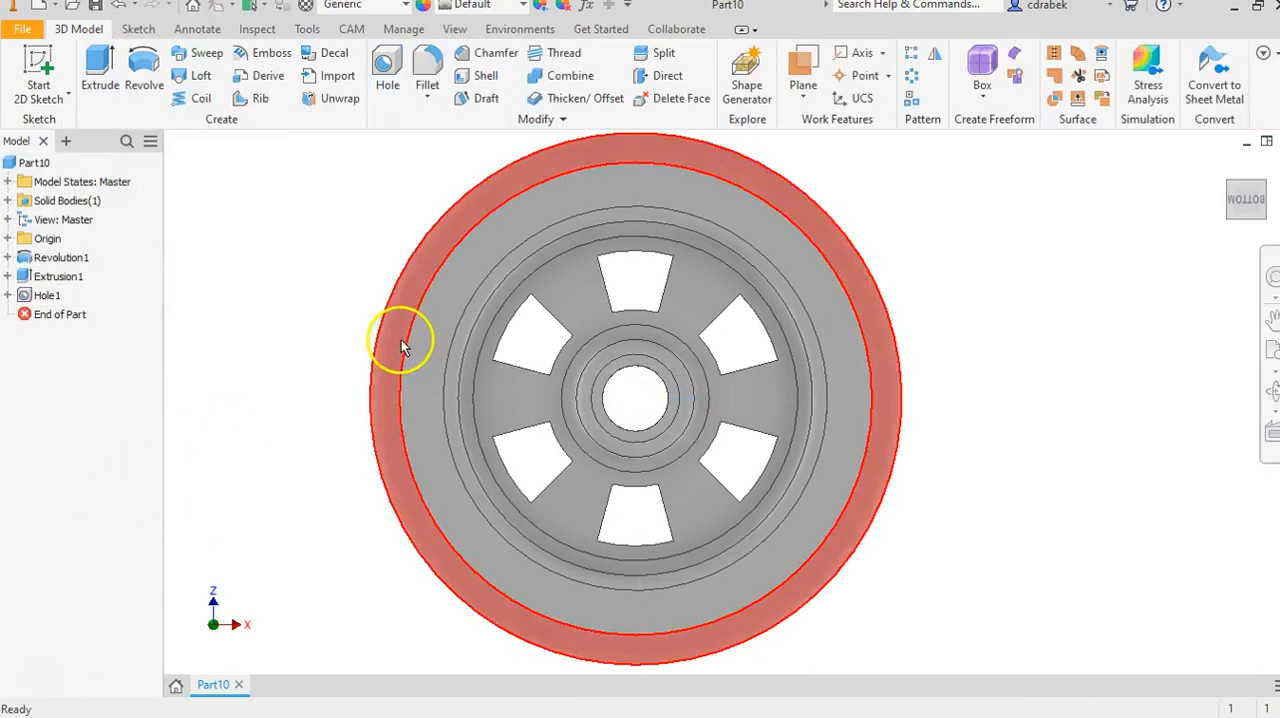
Start a sketch on the spoke face and draw a 0.25 in diameter circle on the horizontal axis, on the spoke between two cut-outs.
{"action": "middle_click_drag", "start_coordinate": [320, 366], "coordinate": [365, 408], "text": "shift"}
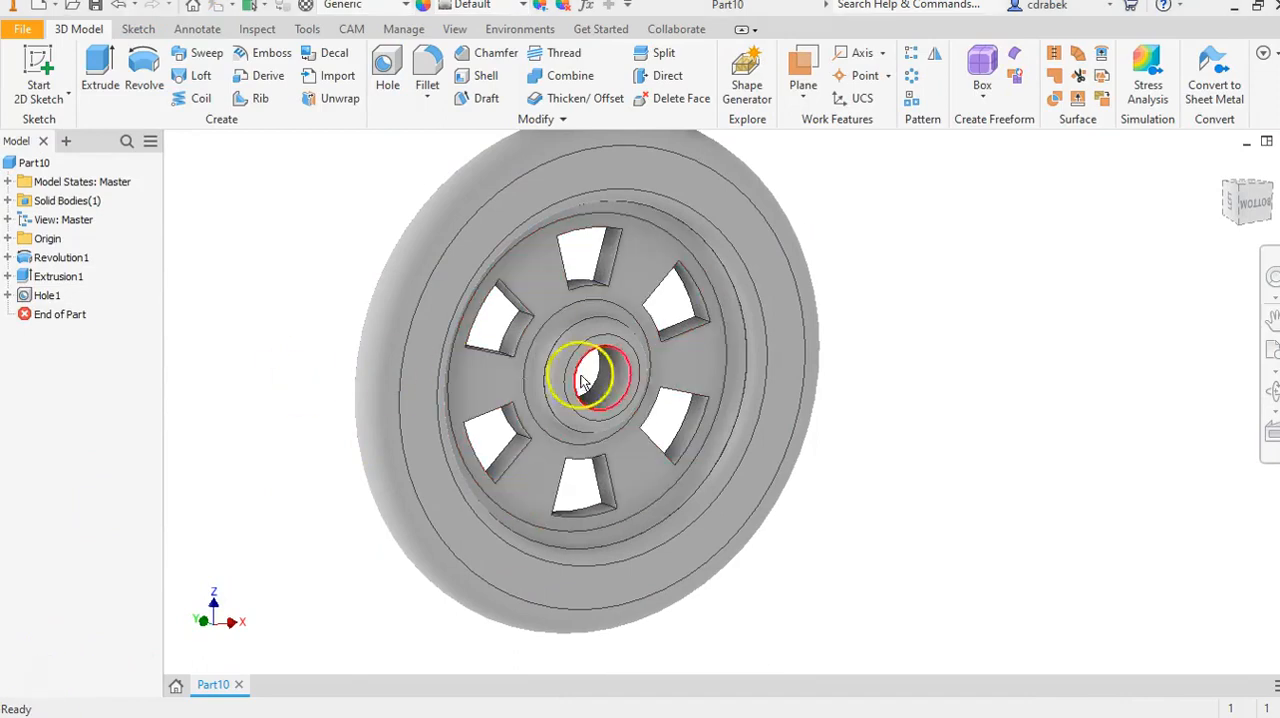
{"action": "left_click", "coordinate": [710, 364]}
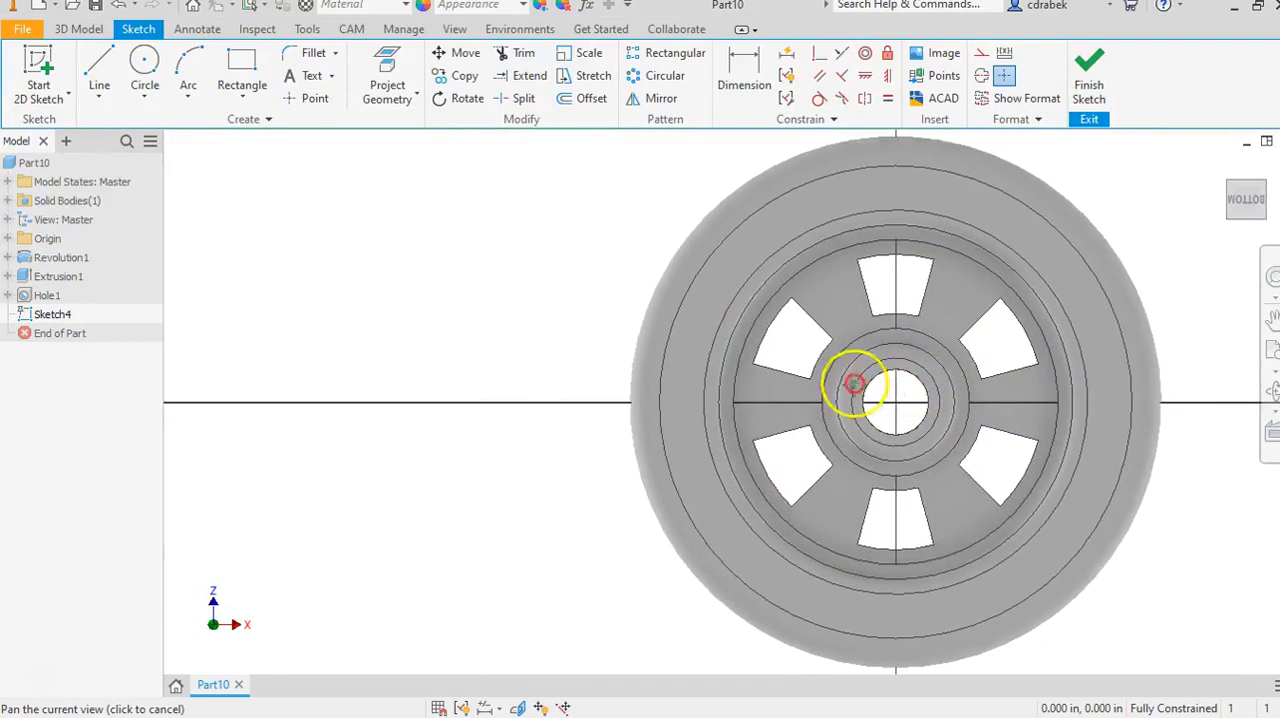
{"action": "middle_click_drag", "start_coordinate": [851, 380], "coordinate": [582, 377]}
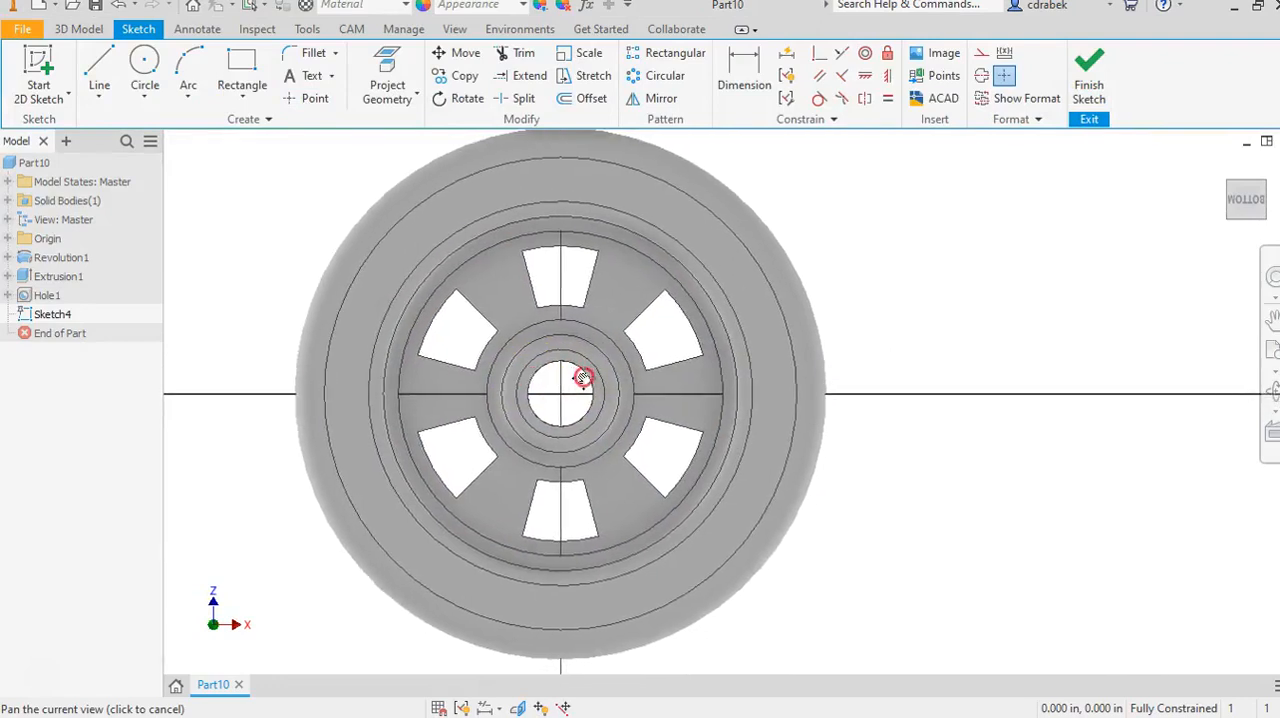
{"action": "left_click", "coordinate": [141, 75]}
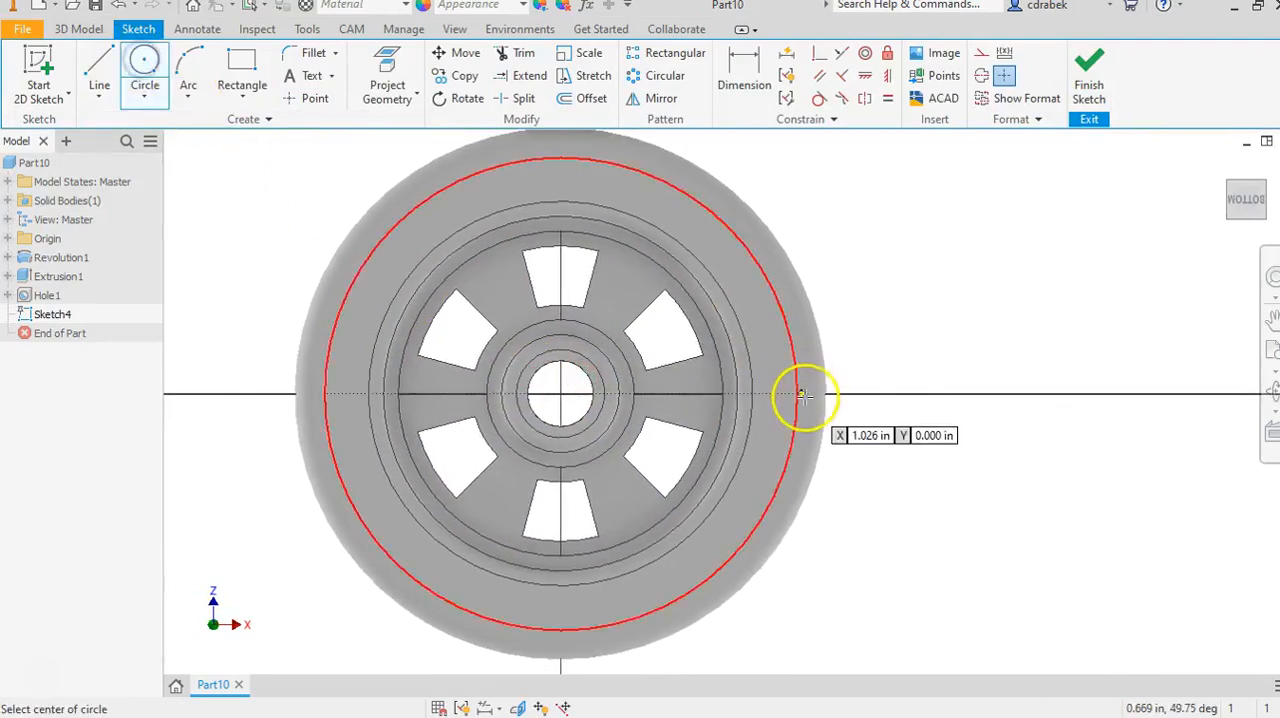
{"action": "scroll", "coordinate": [803, 395], "scroll_direction": "up", "scroll_amount": 3}
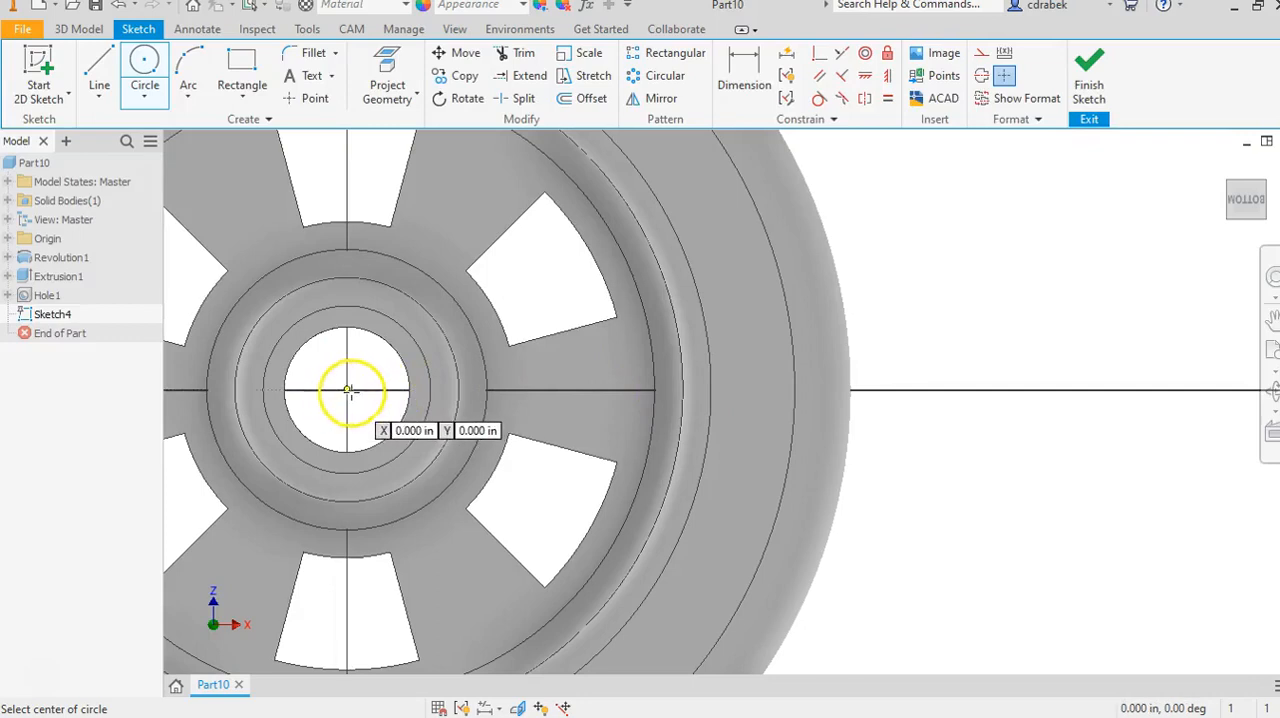
{"action": "left_click", "coordinate": [593, 390]}
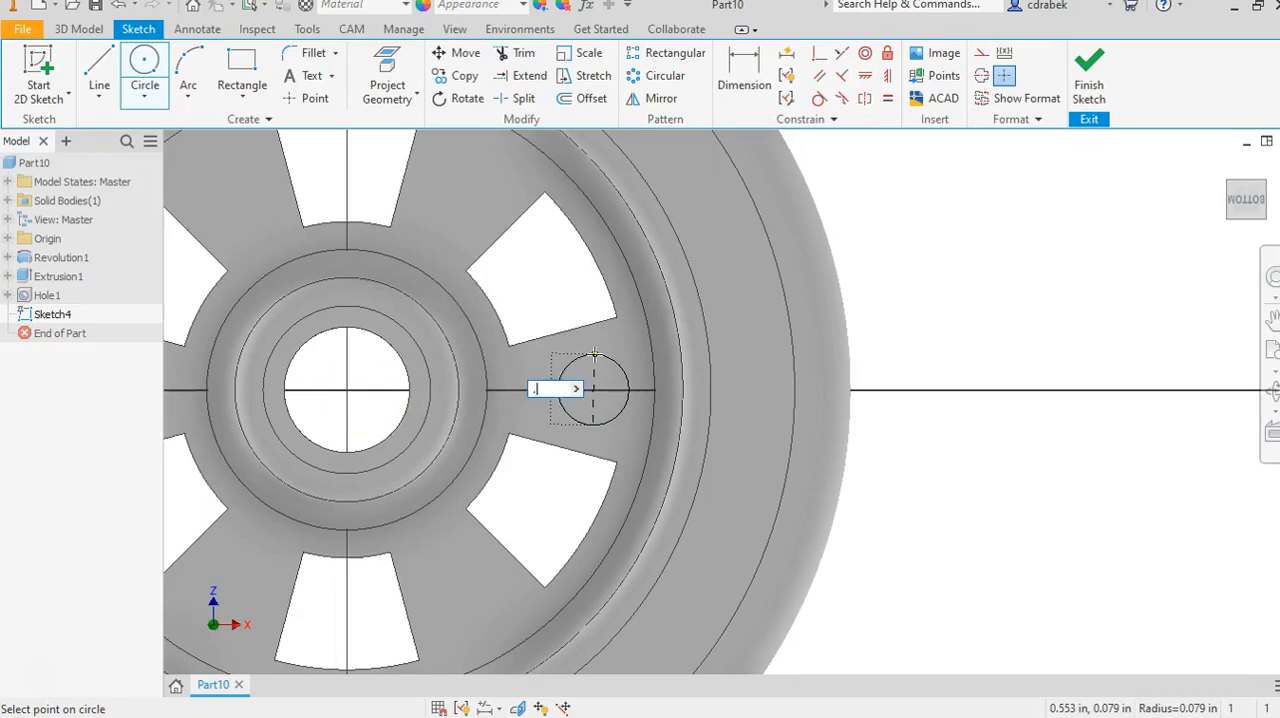
{"action": "key", "text": "Return"}
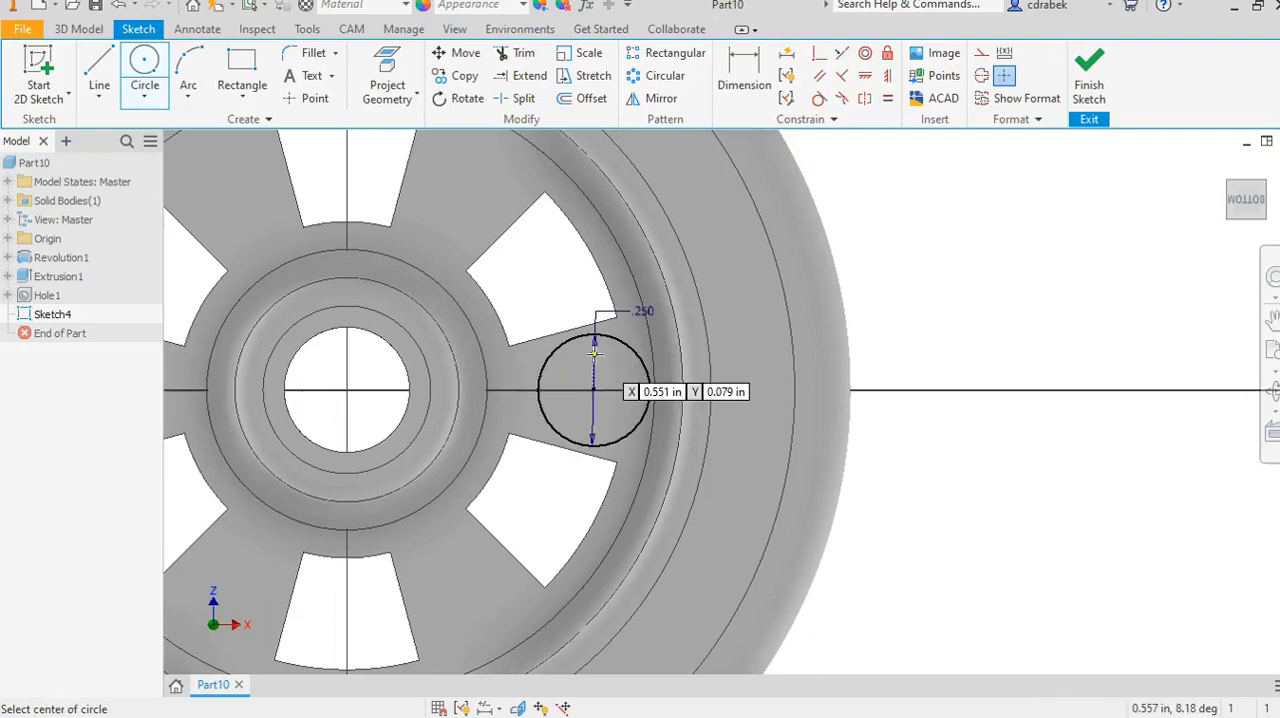
Dimension the horizontal distance from the centre hole to the small circle's centre as 0.70 in.
{"action": "left_click", "coordinate": [743, 77]}
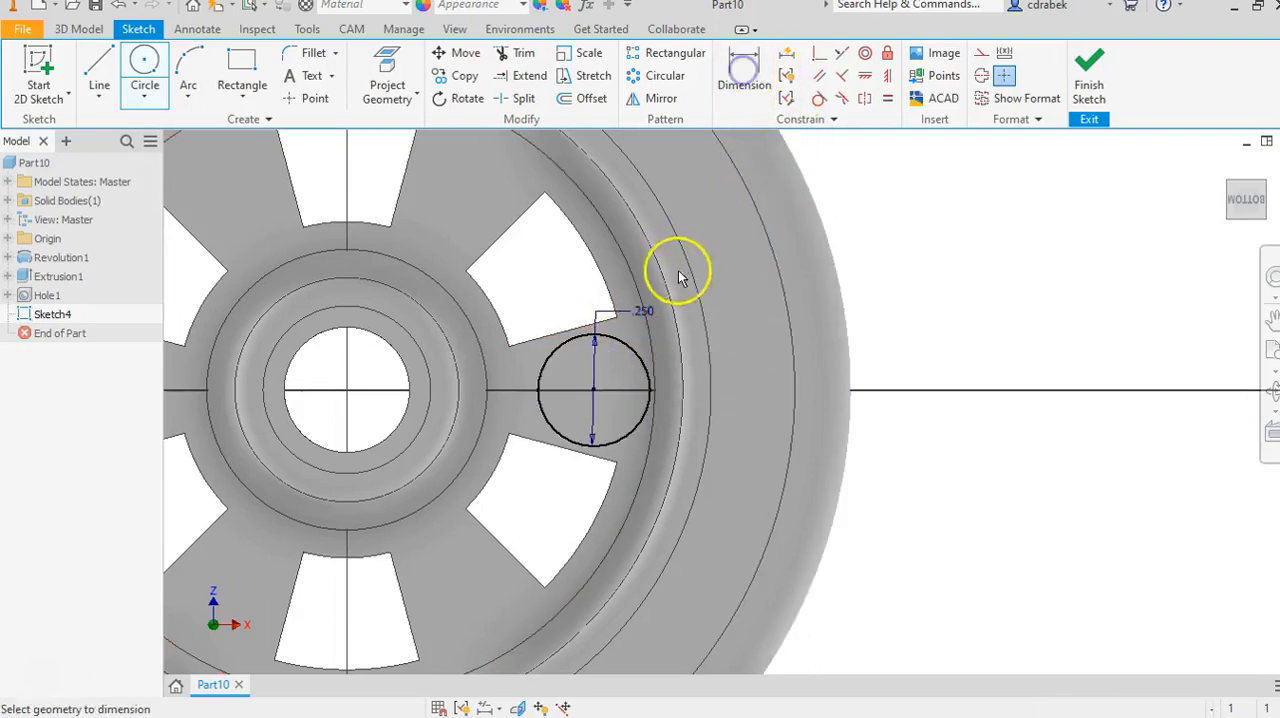
{"action": "left_click", "coordinate": [576, 341]}
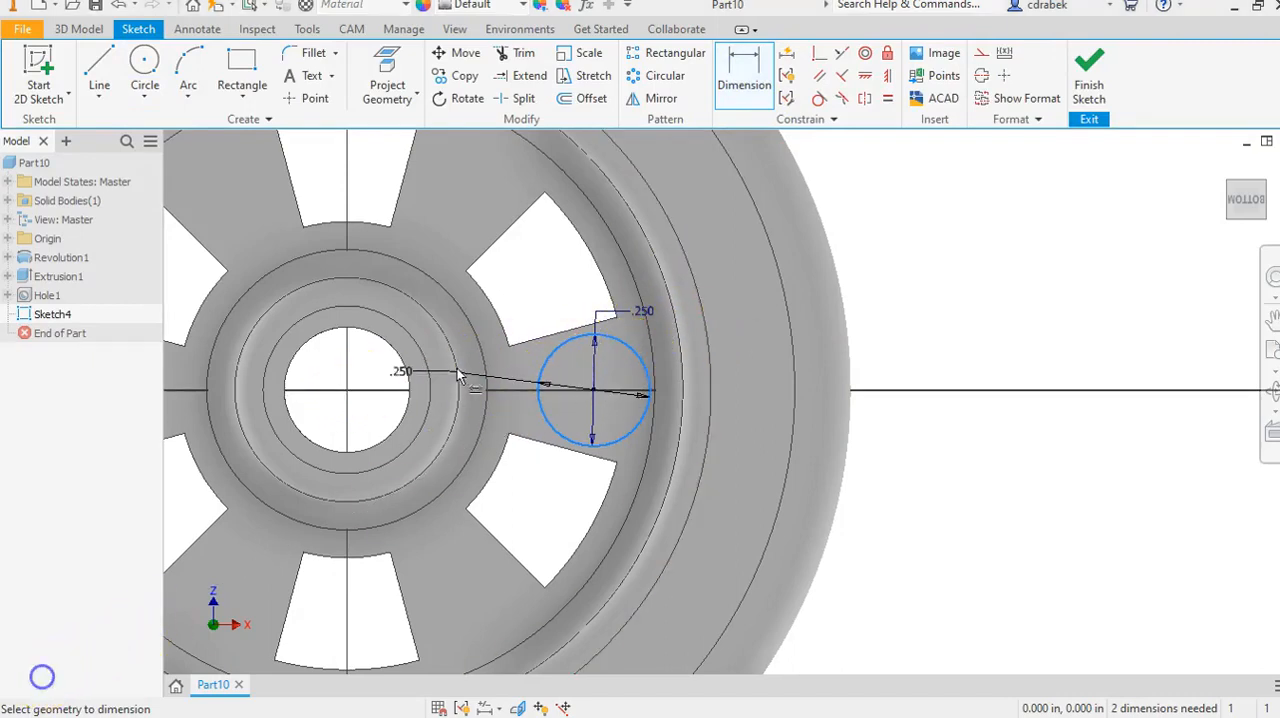
{"action": "left_click", "coordinate": [380, 345]}
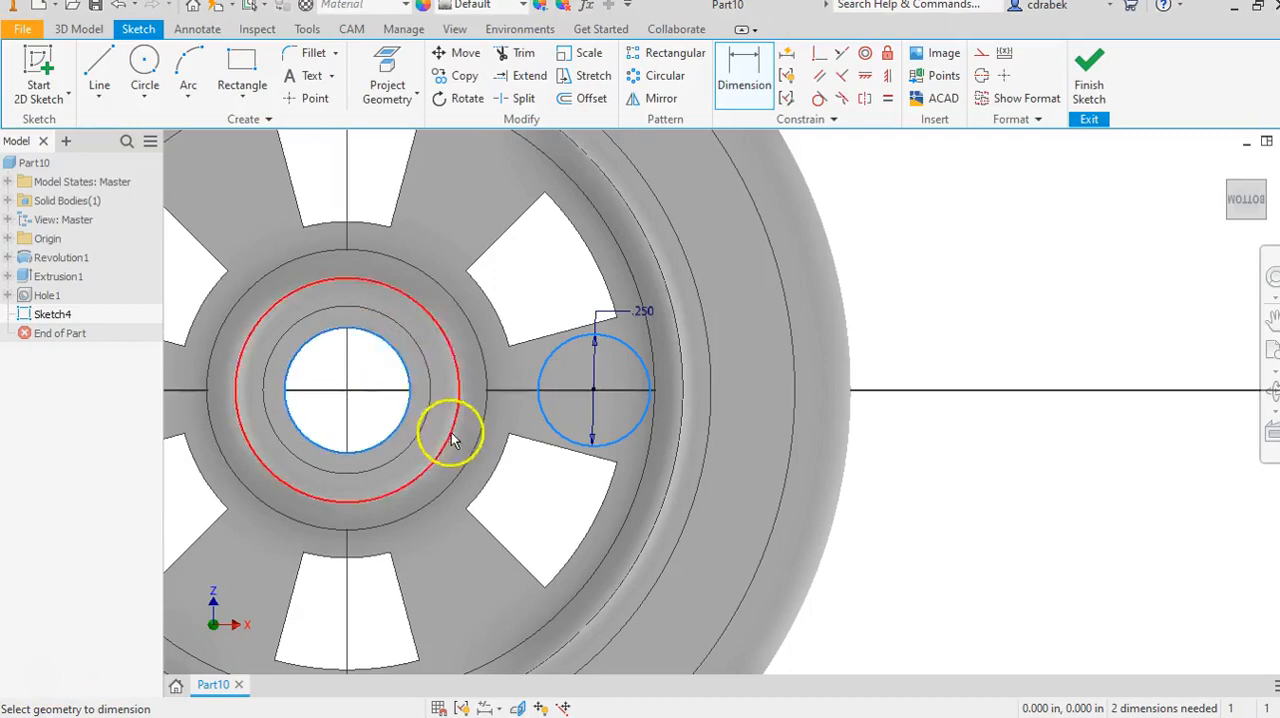
{"action": "left_click", "coordinate": [505, 512]}
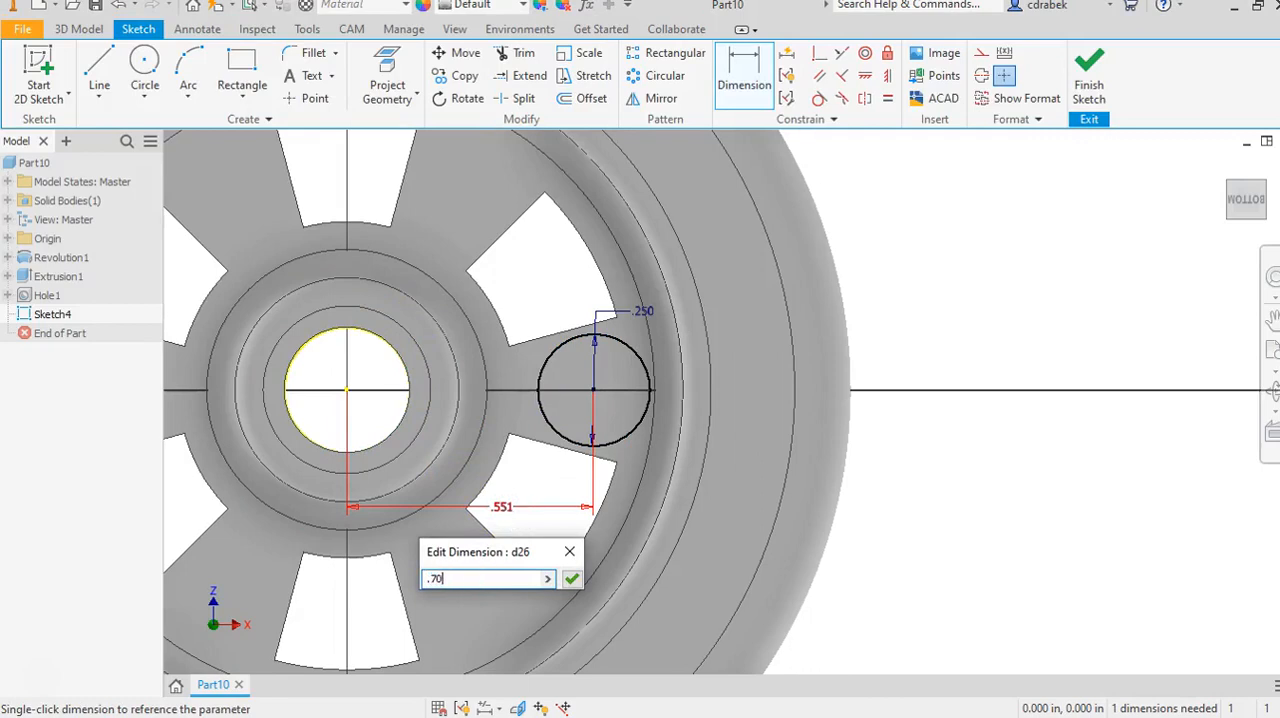
{"action": "key", "text": "Return"}
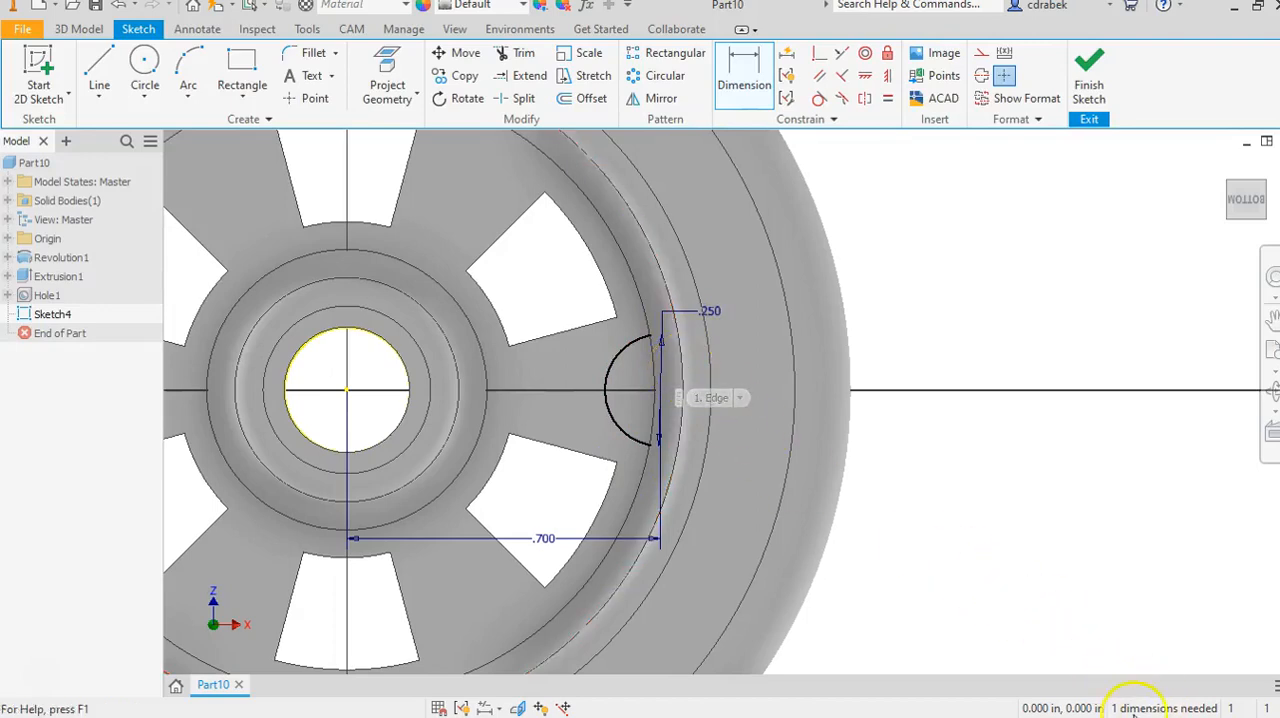
{"action": "right_click", "coordinate": [891, 278]}
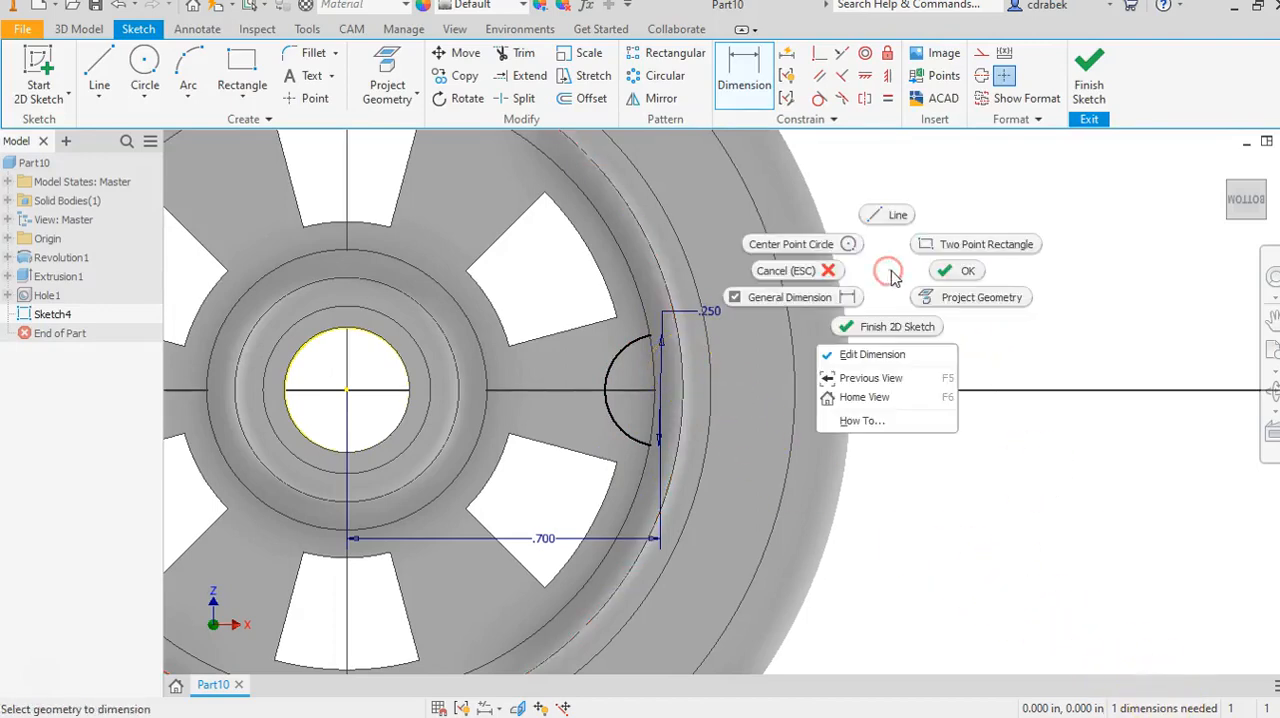
{"action": "left_click", "coordinate": [960, 270]}
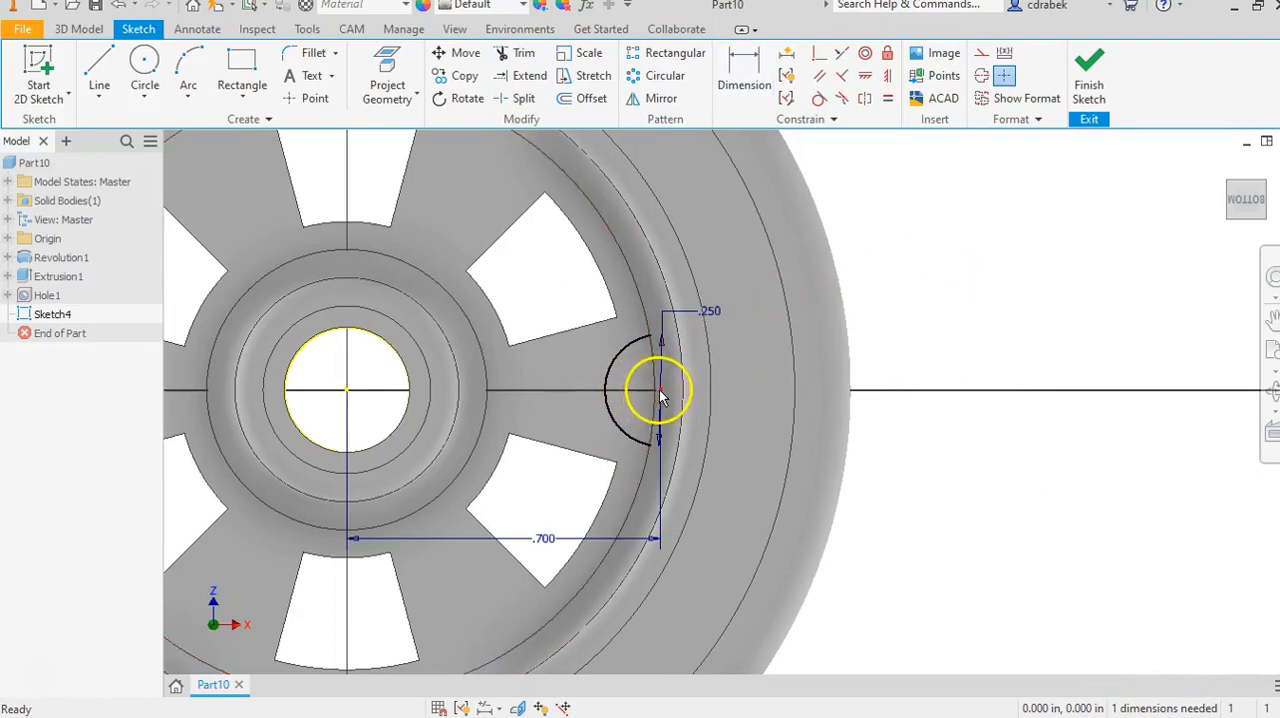
Constrain the small circle's centre horizontally to the centre of the hub hole.
{"action": "mouse_move", "coordinate": [659, 382]}
{"action": "left_mouse_down"}
{"action": "mouse_move", "coordinate": [663, 358]}
{"action": "mouse_move", "coordinate": [662, 390]}
{"action": "left_mouse_up"}
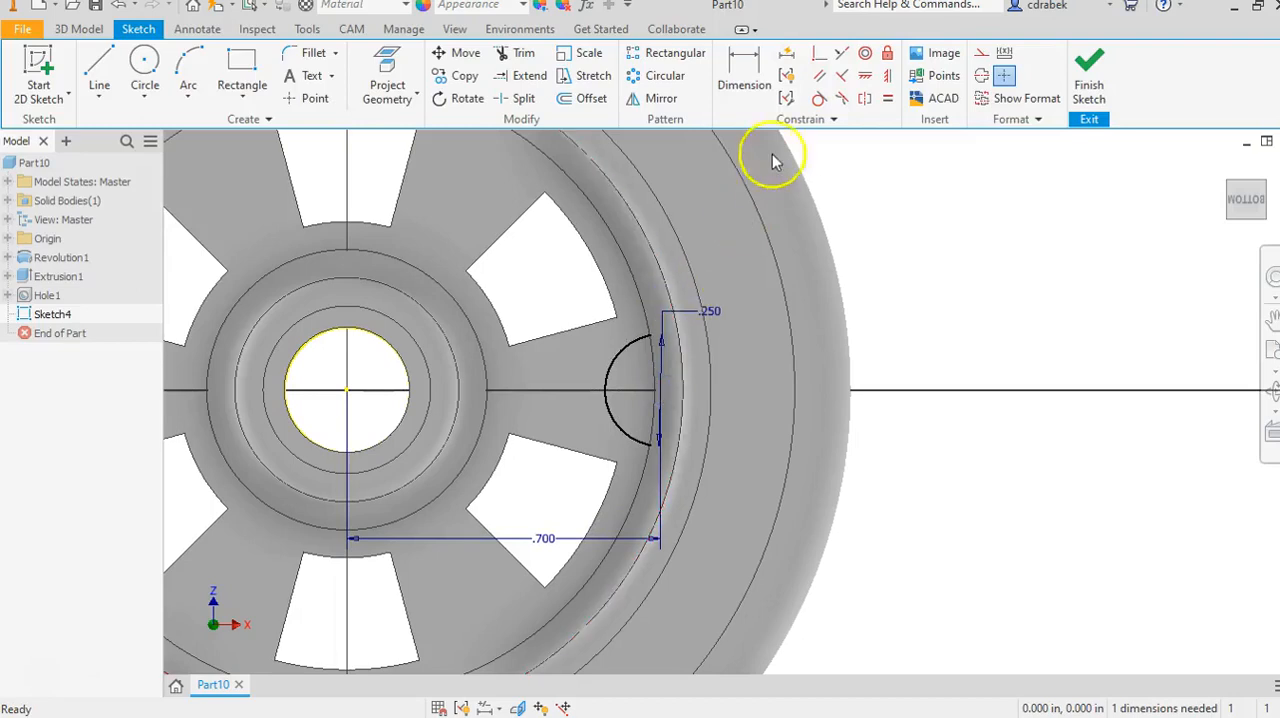
{"action": "left_click", "coordinate": [866, 80]}
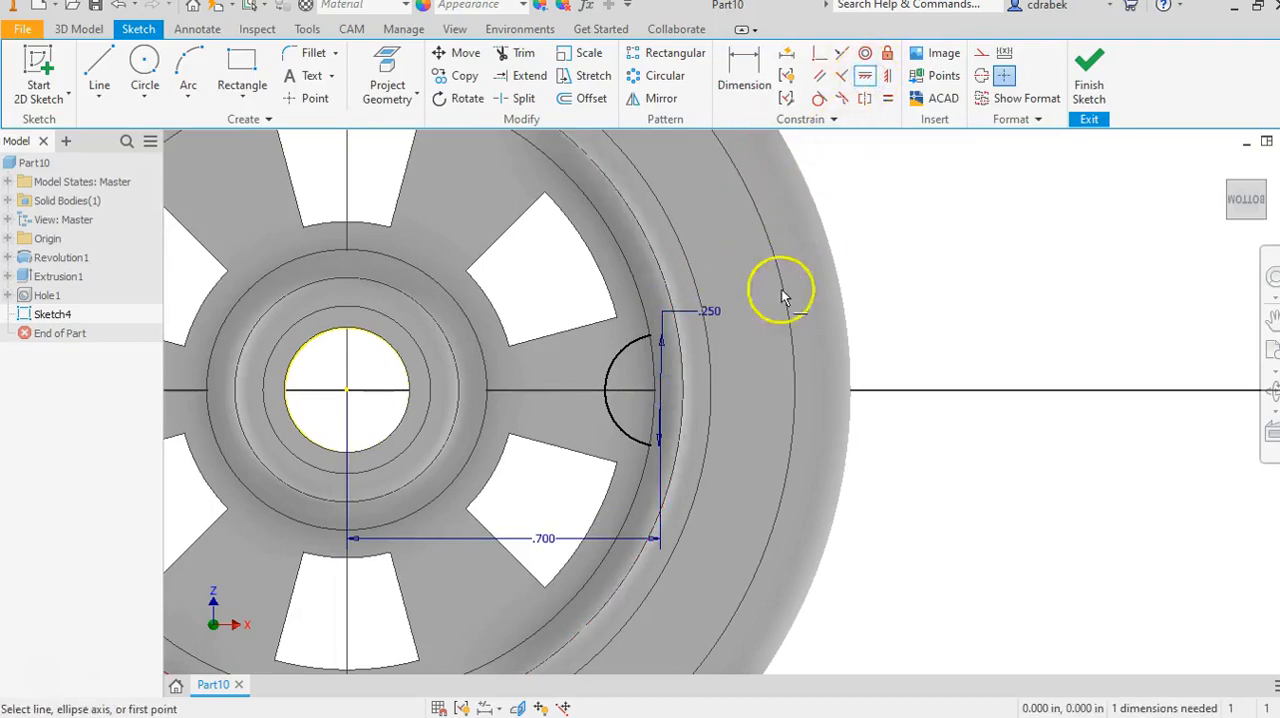
{"action": "left_click", "coordinate": [662, 392]}
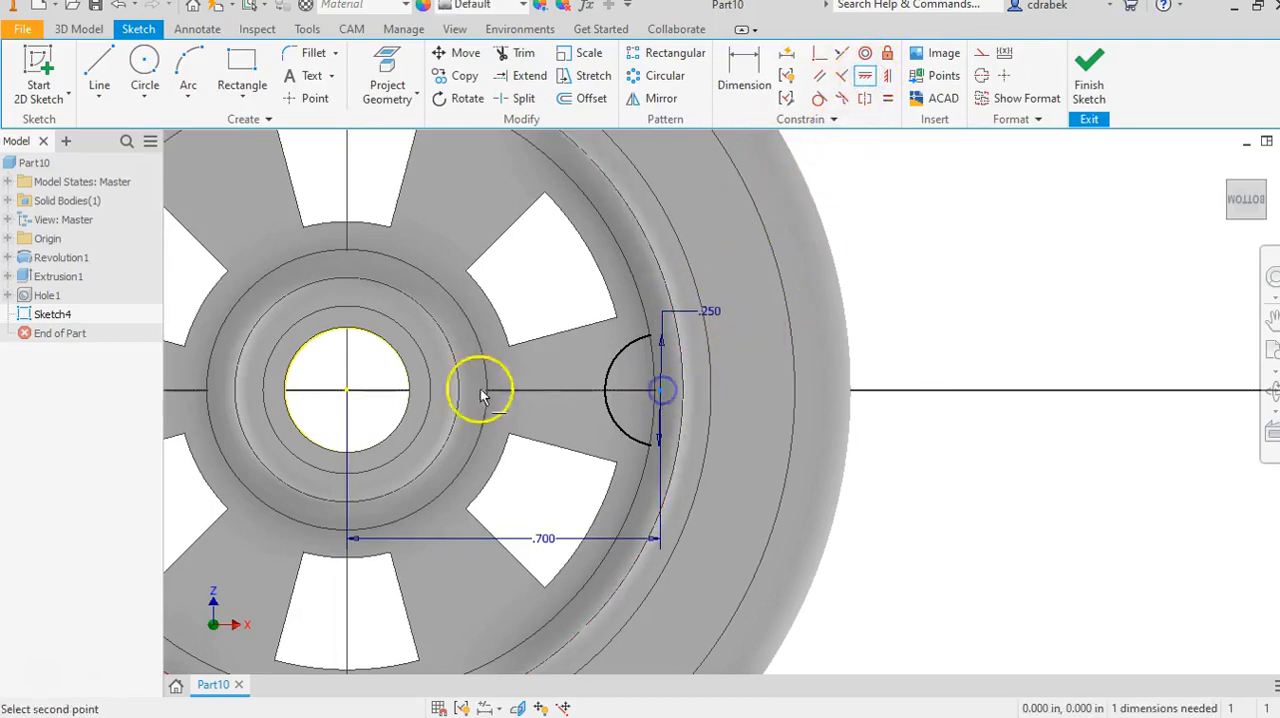
{"action": "left_click", "coordinate": [346, 391]}
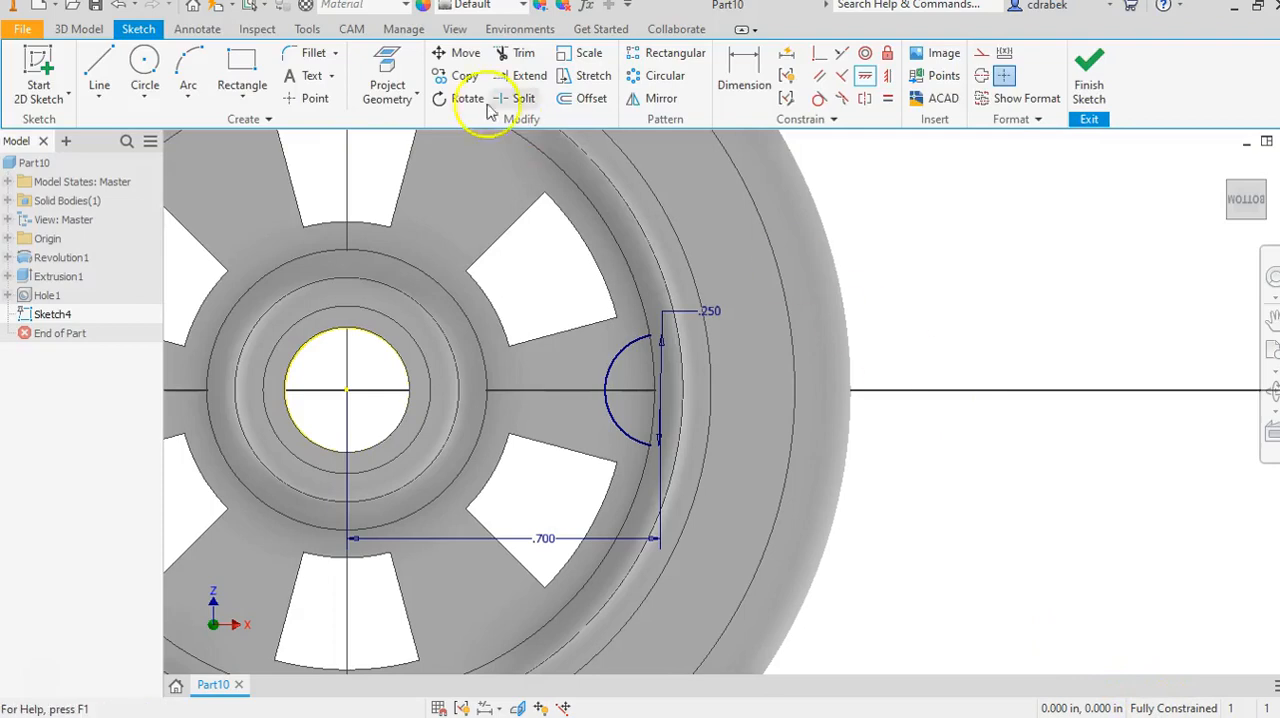
Extrude the 0.25 in circle outward from the spoke face by 0.375 in, joined to the wheel.
{"action": "left_click", "coordinate": [80, 30]}
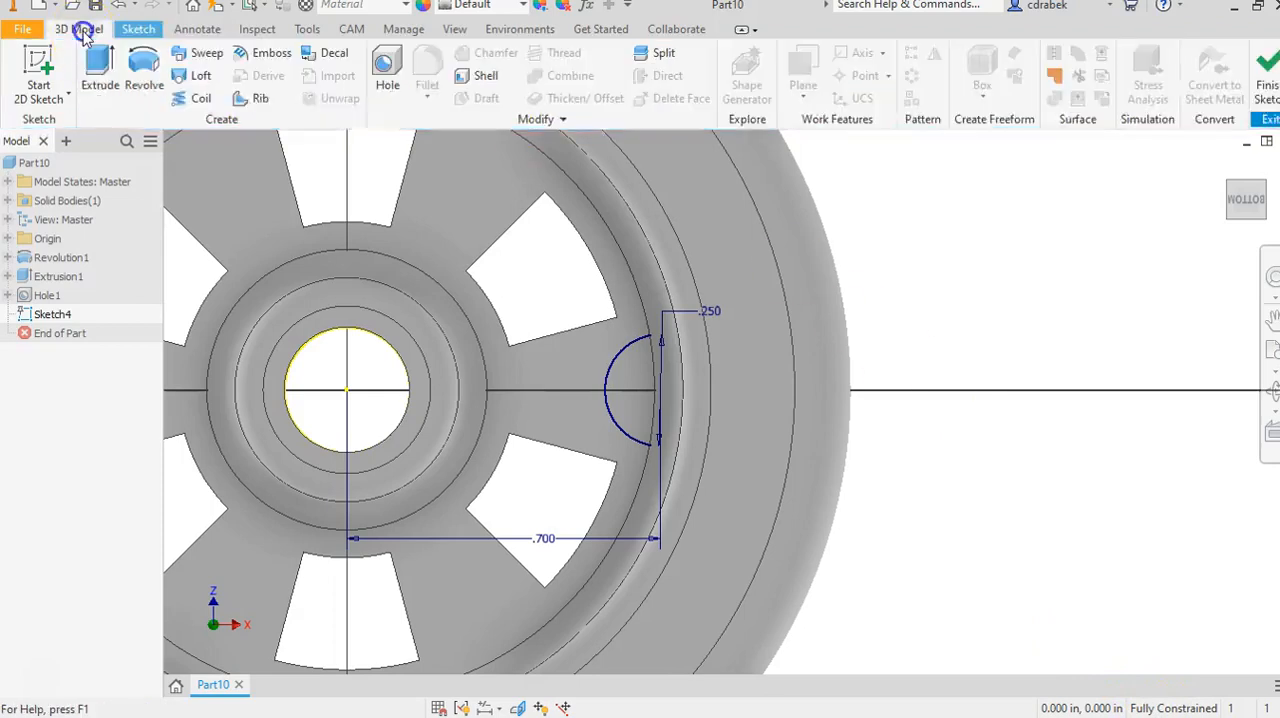
{"action": "left_click", "coordinate": [99, 68]}
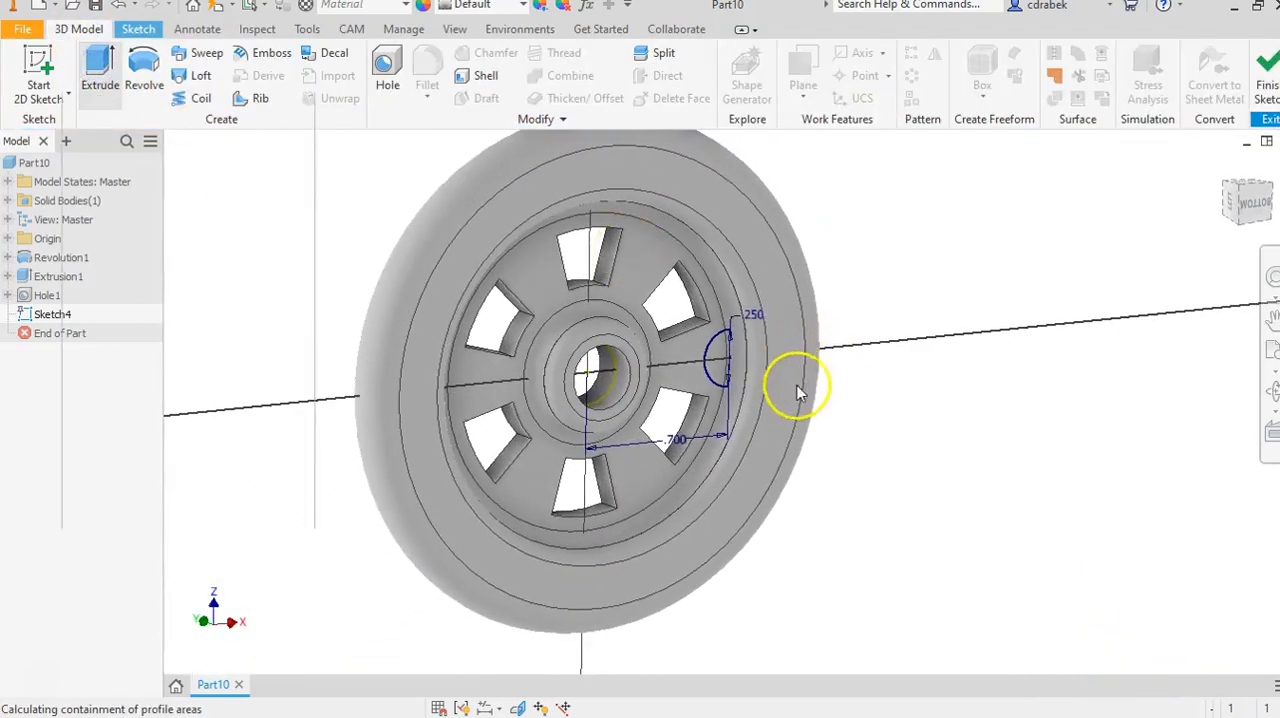
{"action": "scroll", "coordinate": [800, 380], "scroll_direction": "up", "scroll_amount": 3}
{"action": "left_click", "coordinate": [660, 316]}
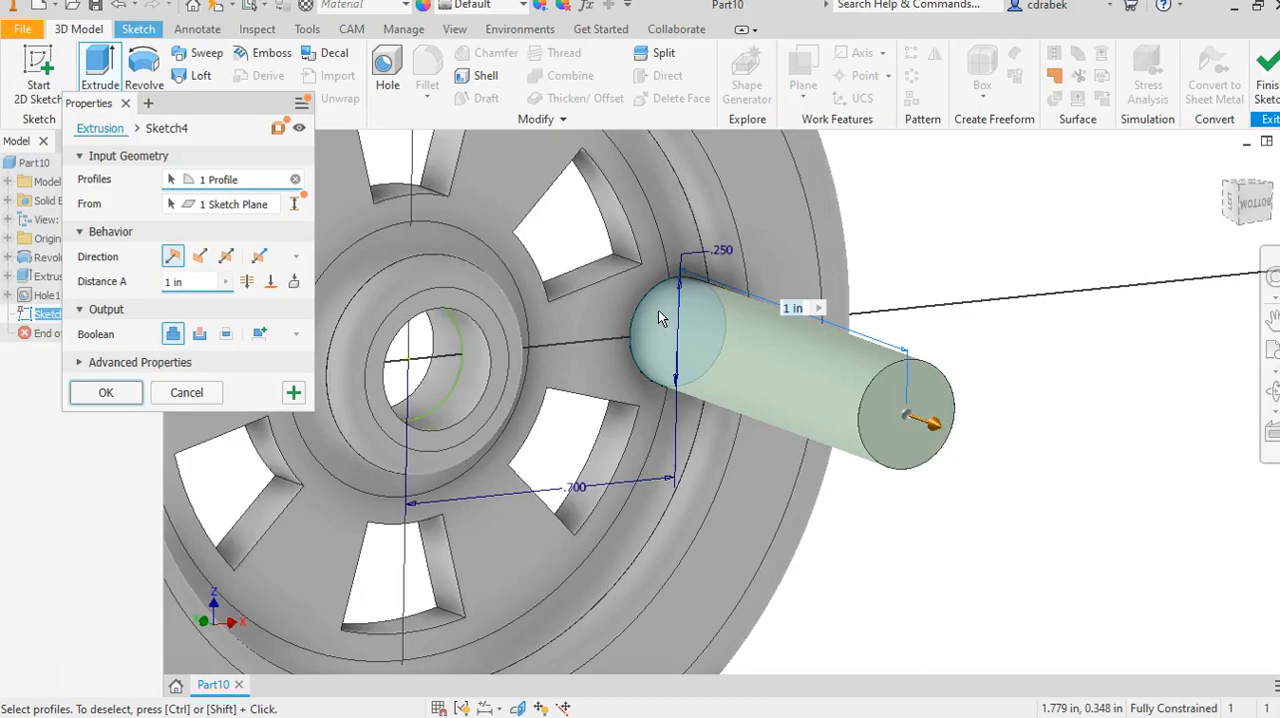
{"action": "left_click_drag", "start_coordinate": [186, 281], "coordinate": [161, 286]}
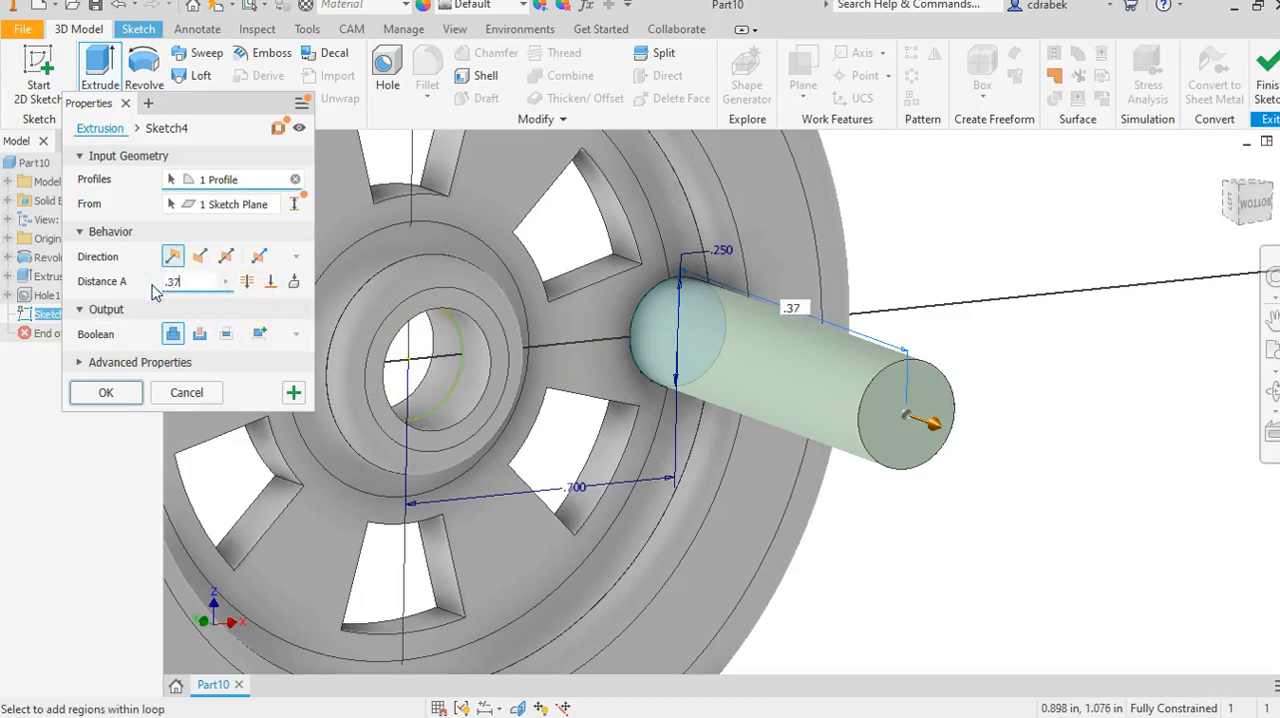
{"action": "left_click", "coordinate": [107, 398]}
Start a sketch on the peg's round end face and draw a 0.125 in diameter circle at its centre.
{"action": "middle_click_drag", "start_coordinate": [562, 342], "coordinate": [548, 383], "text": "shift"}
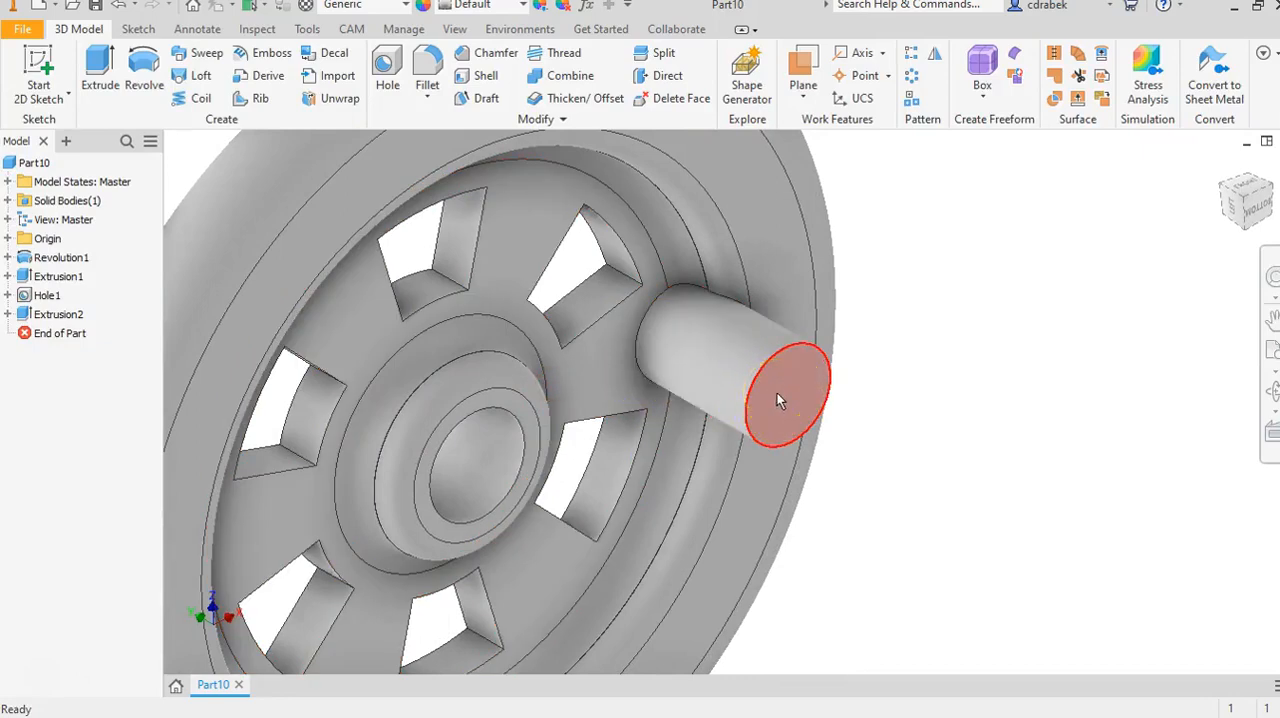
{"action": "left_click", "coordinate": [805, 424]}
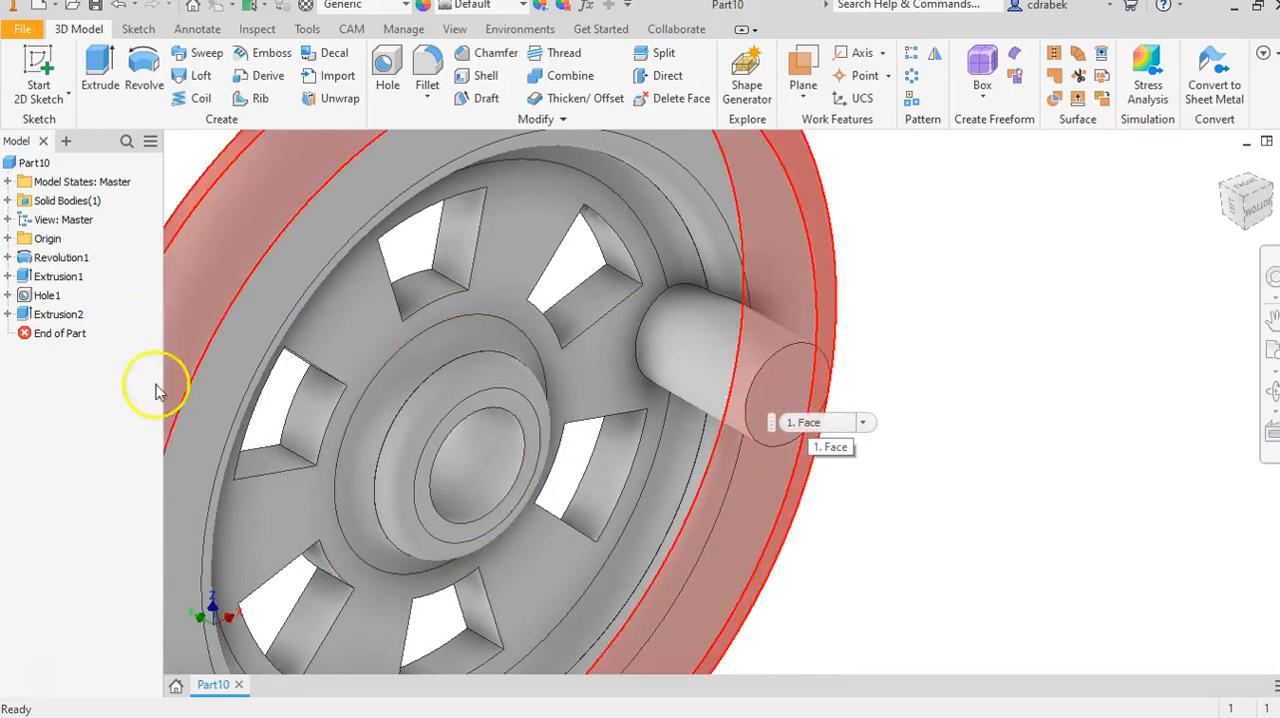
{"action": "left_click", "coordinate": [37, 682]}
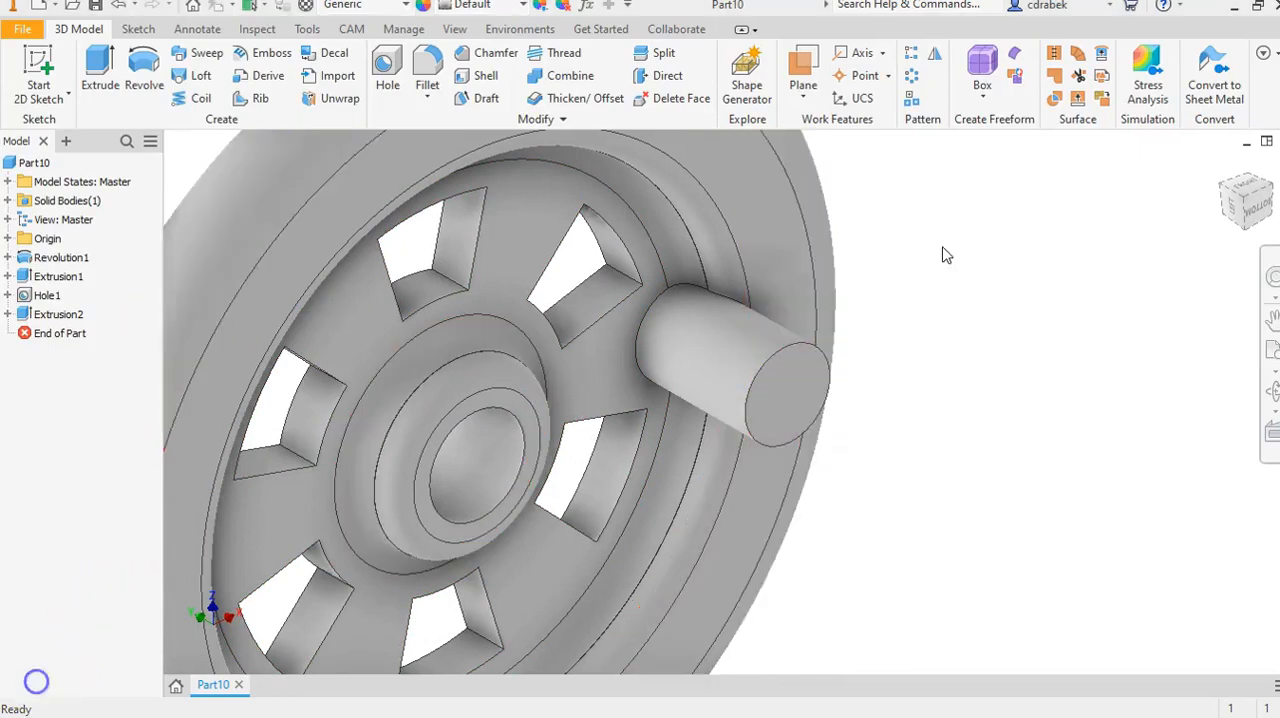
{"action": "left_click", "coordinate": [788, 383]}
{"action": "left_click", "coordinate": [910, 374]}
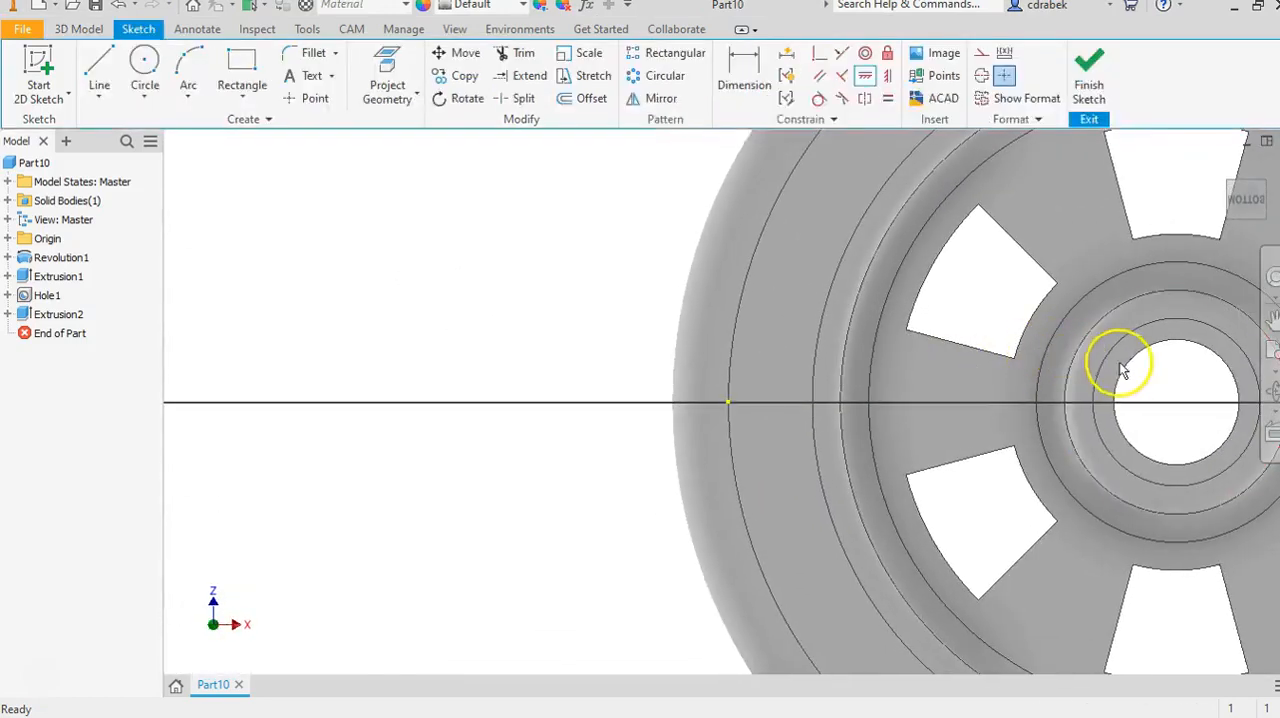
{"action": "middle_click_drag", "start_coordinate": [1122, 370], "coordinate": [380, 355]}
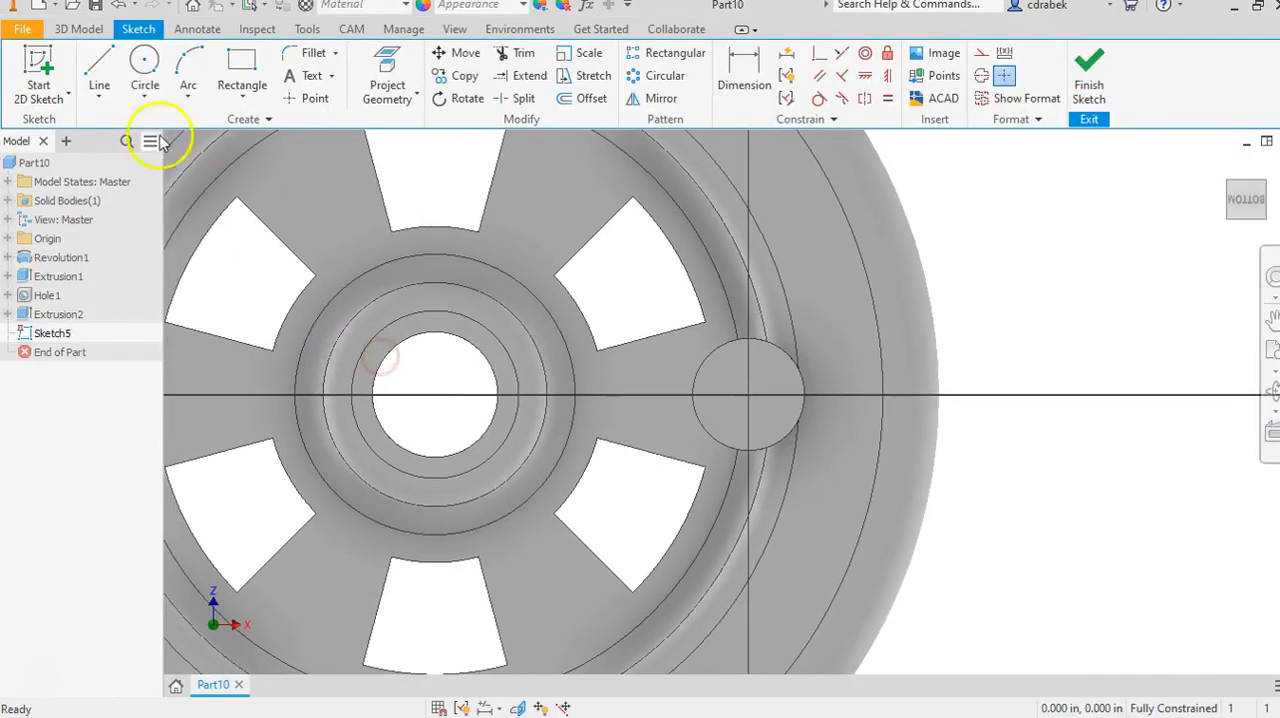
{"action": "left_click", "coordinate": [144, 62]}
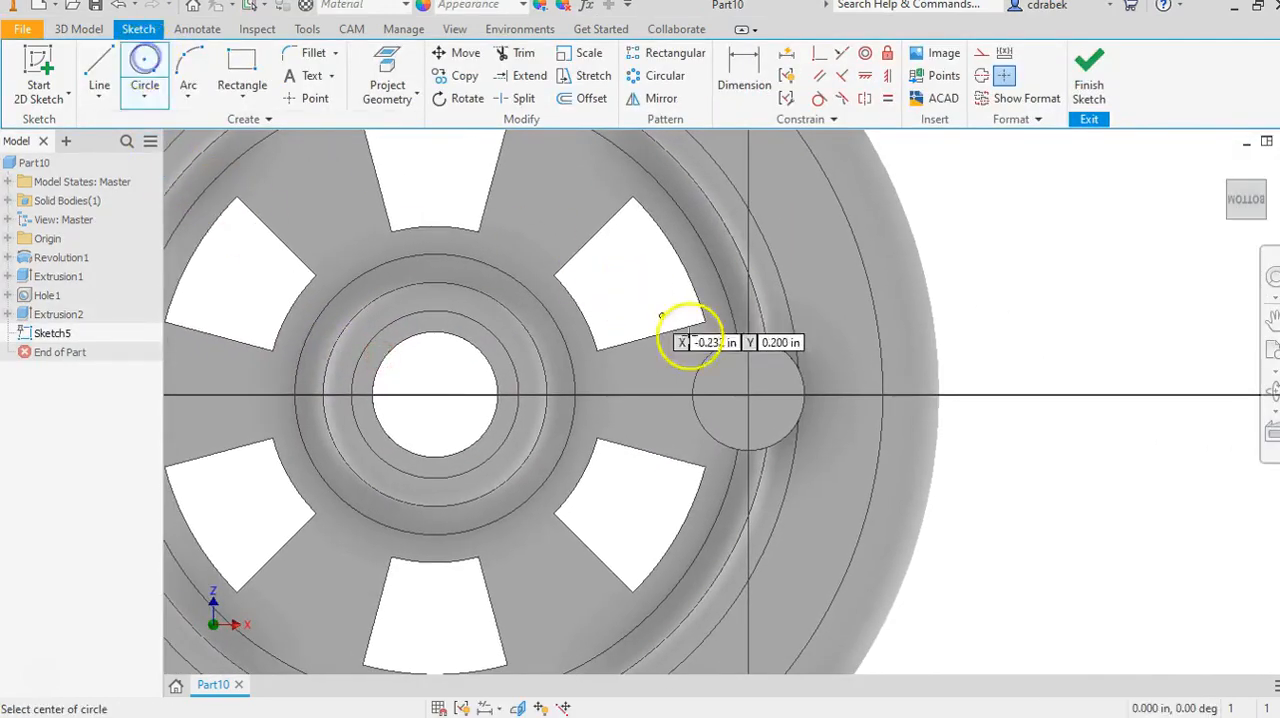
{"action": "left_click", "coordinate": [749, 395]}
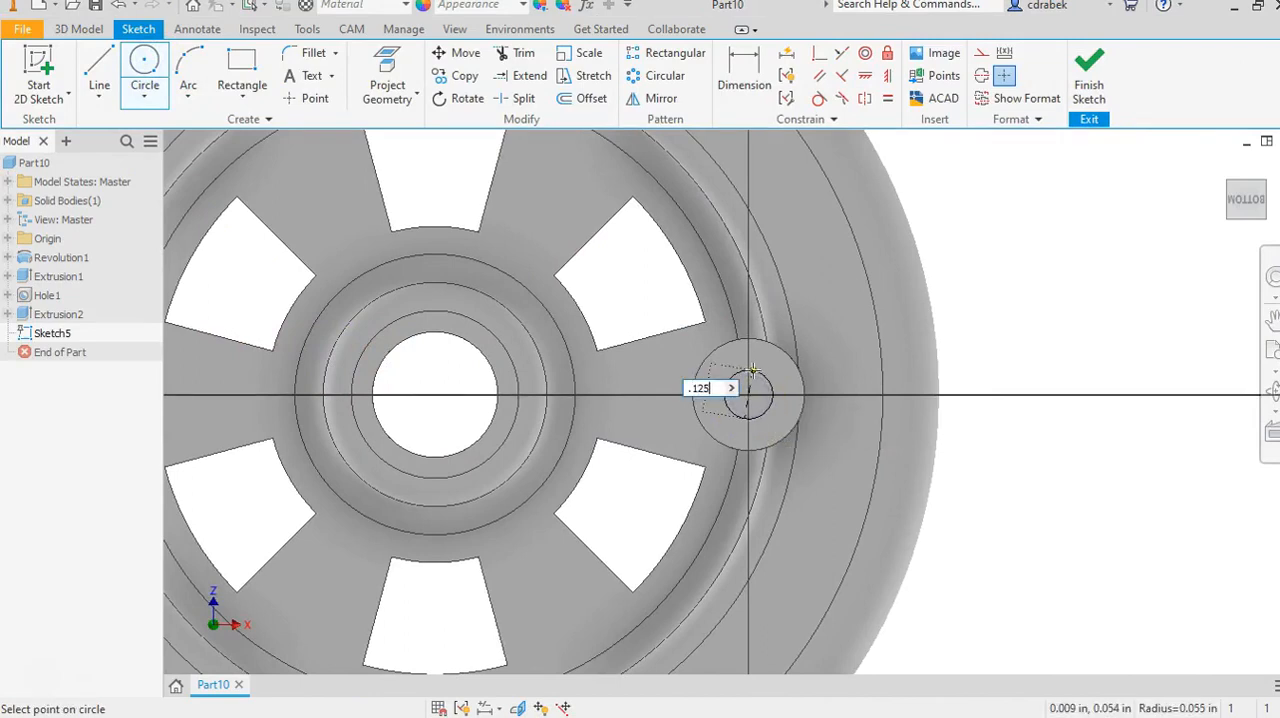
{"action": "key", "text": "Return"}
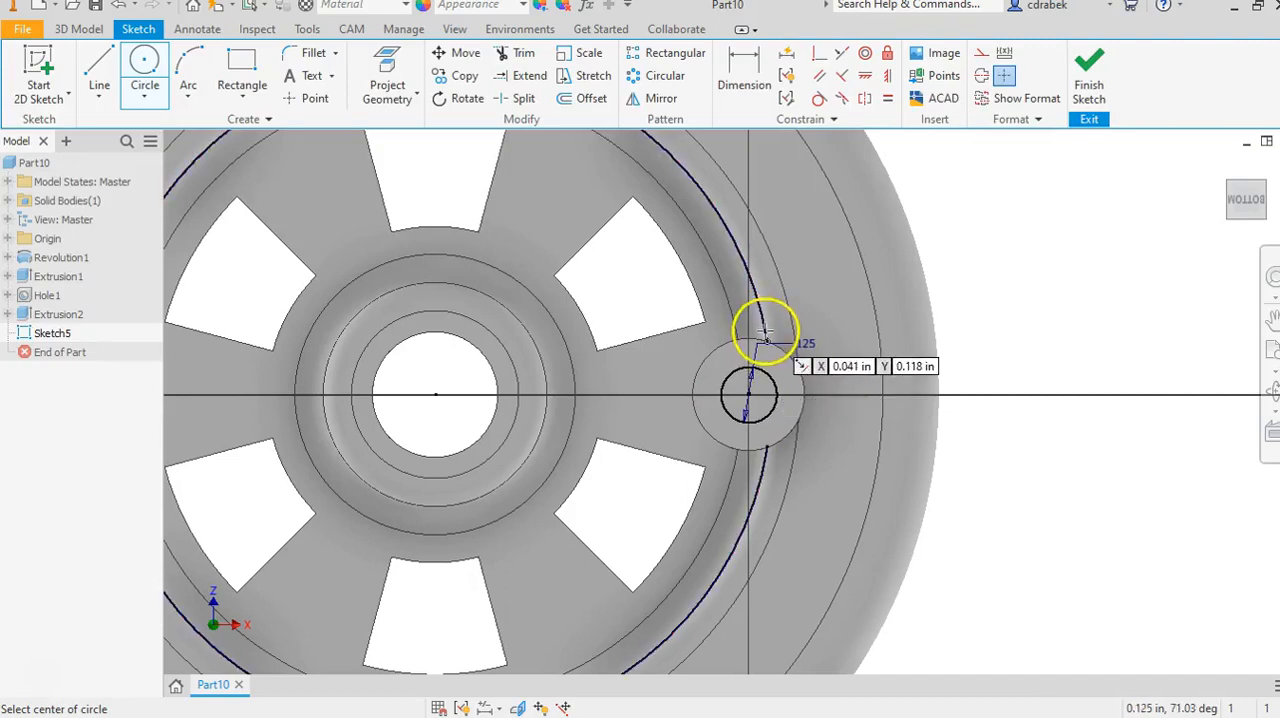
Project the peg's circular end-face outline into the sketch.
{"action": "middle_click_drag", "start_coordinate": [661, 318], "coordinate": [651, 347], "text": "shift"}
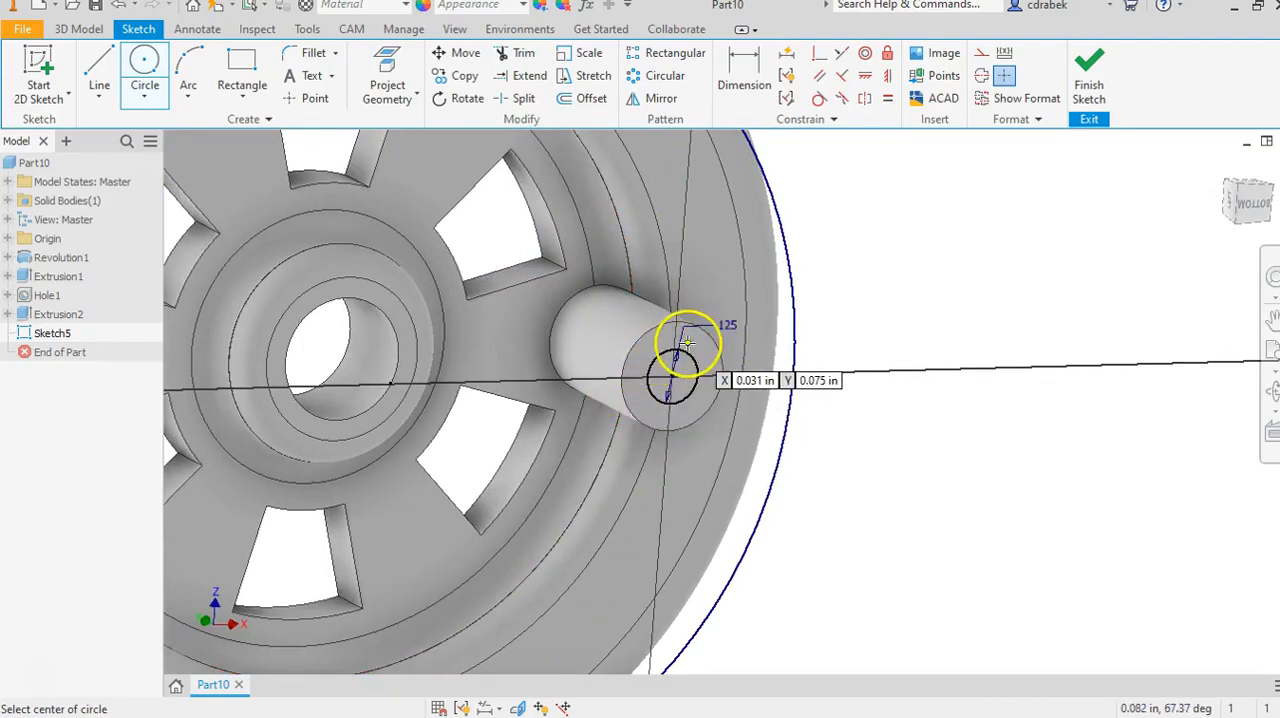
{"action": "left_click", "coordinate": [386, 64]}
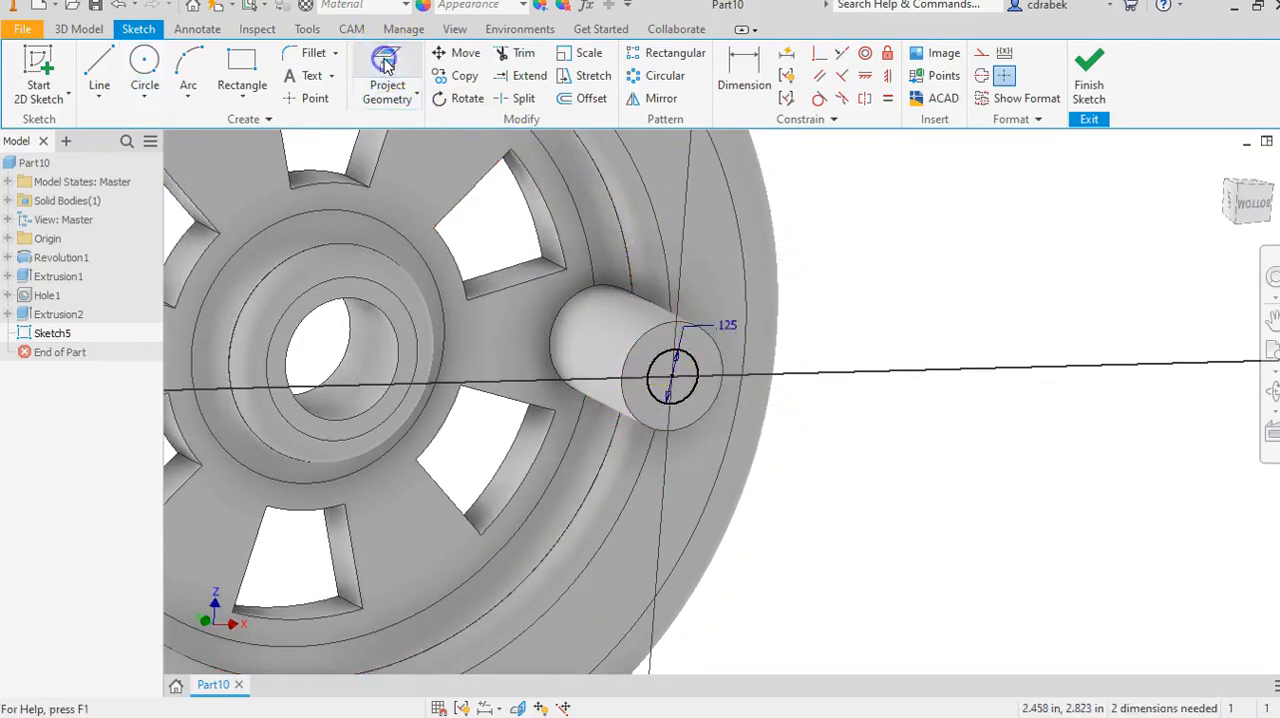
{"action": "left_click", "coordinate": [678, 348]}
{"action": "right_click", "coordinate": [858, 250]}
{"action": "left_click", "coordinate": [930, 234]}
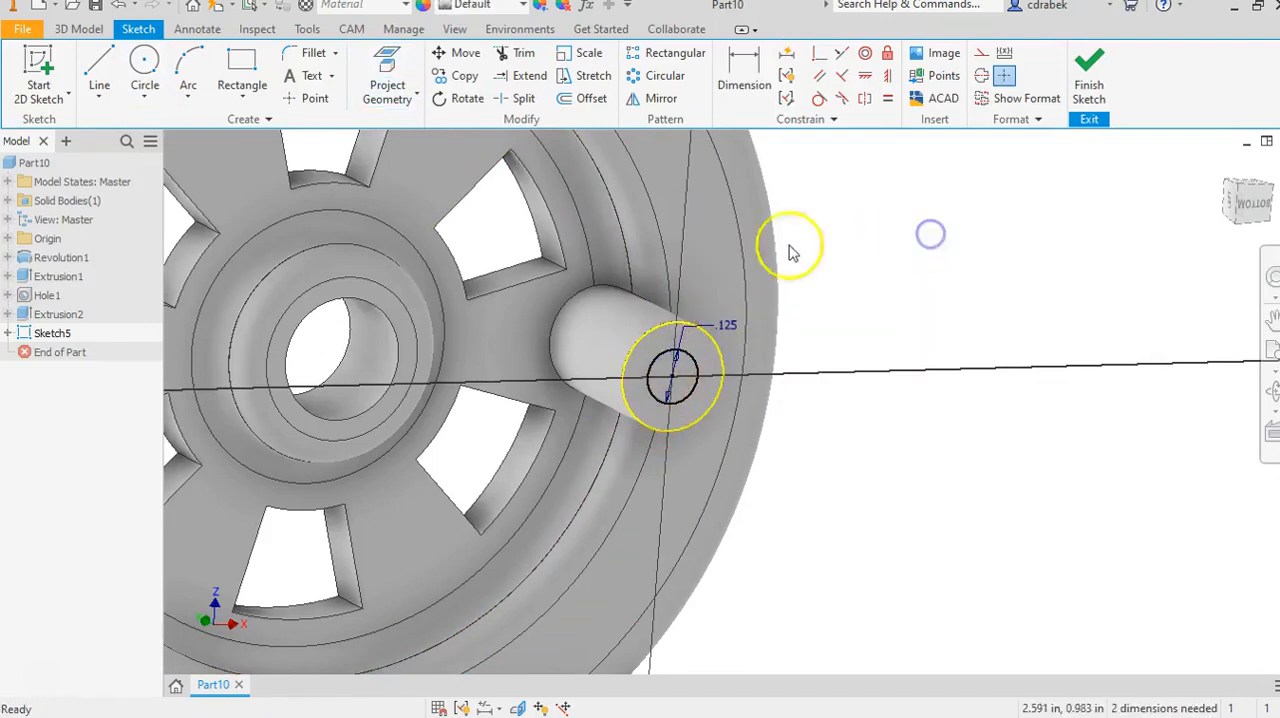
Cut the ring between the 0.125 in circle and the peg's outline back into the peg, leaving a stepped end.
{"action": "left_click", "coordinate": [88, 31]}
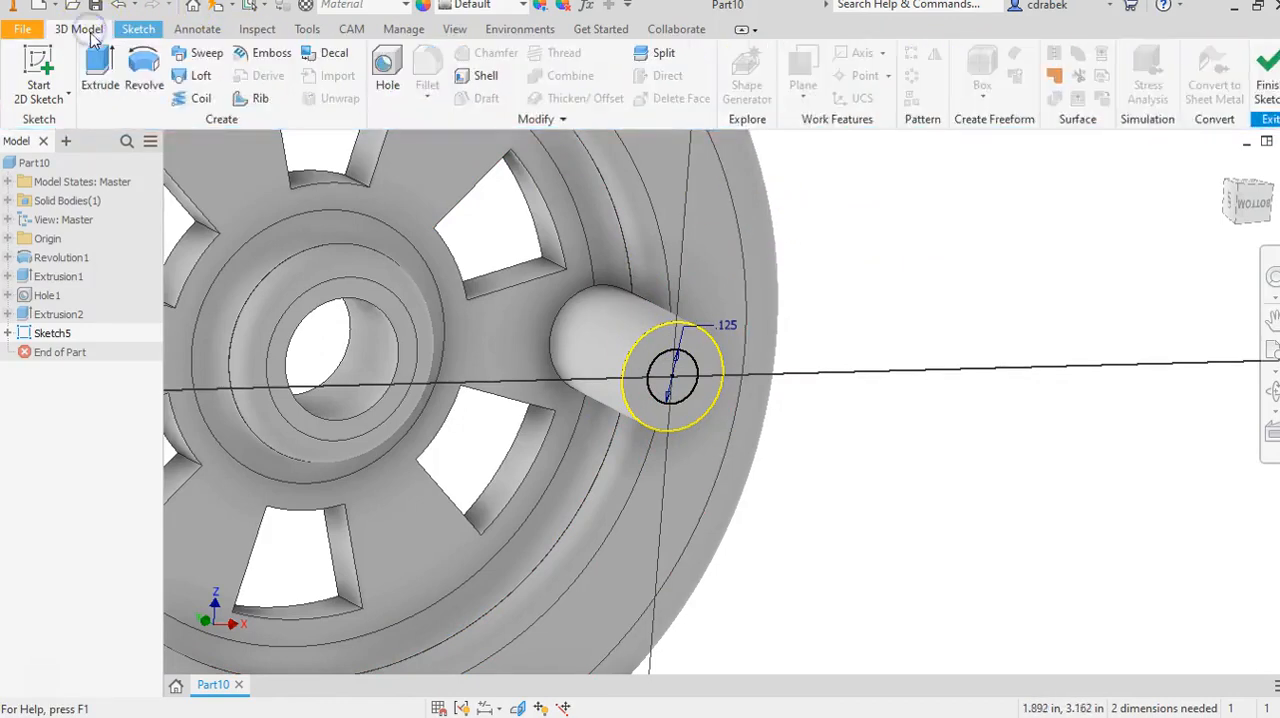
{"action": "left_click", "coordinate": [100, 68]}
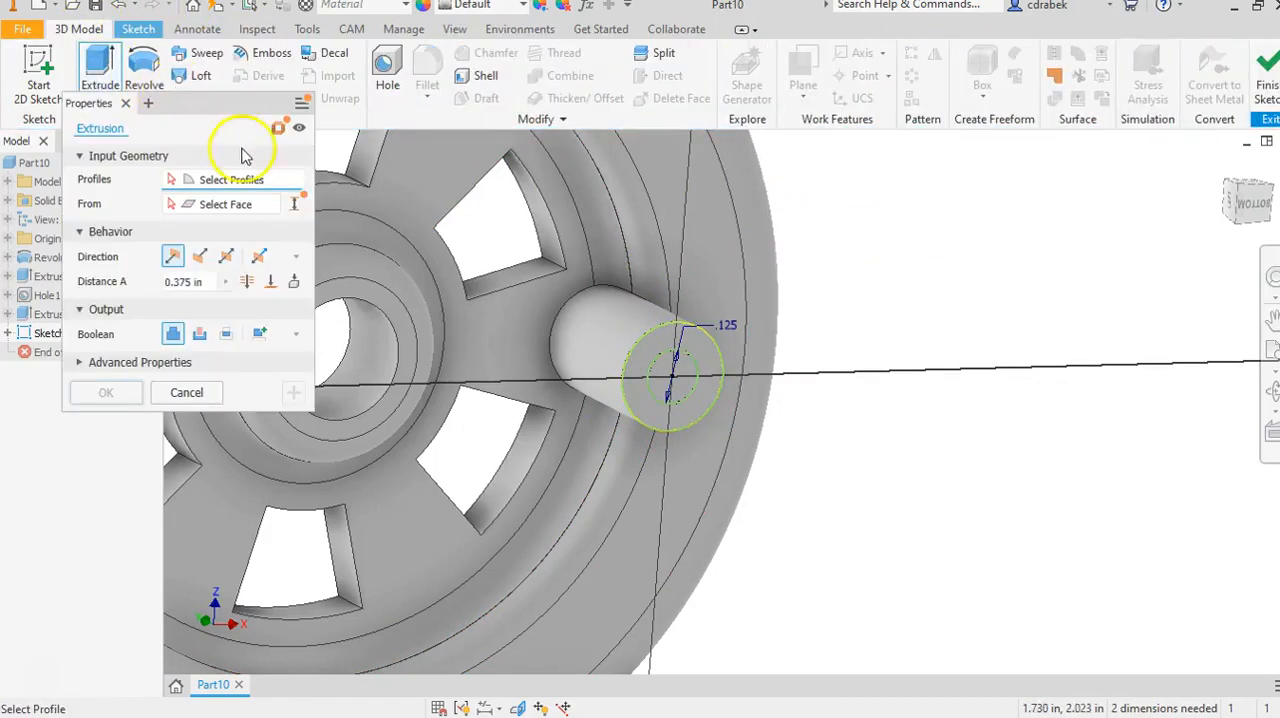
{"action": "left_click", "coordinate": [658, 348]}
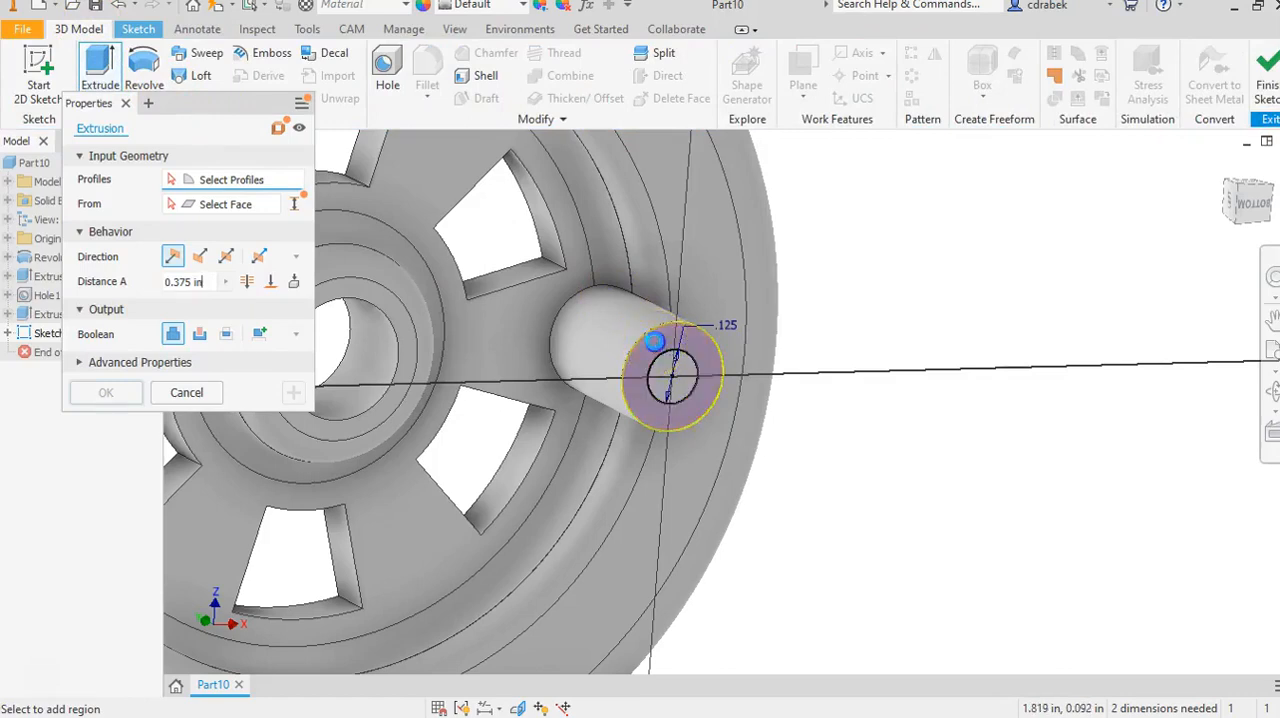
{"action": "left_click", "coordinate": [200, 338]}
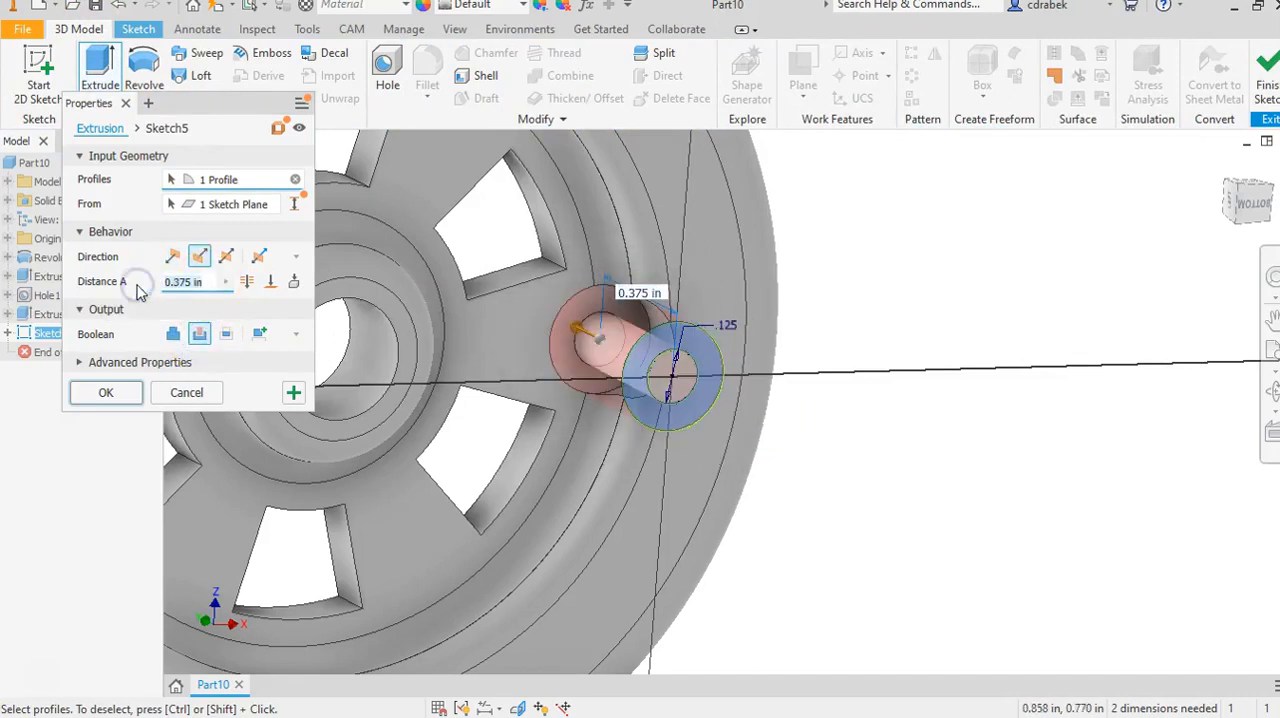
{"action": "key", "text": "Return"}
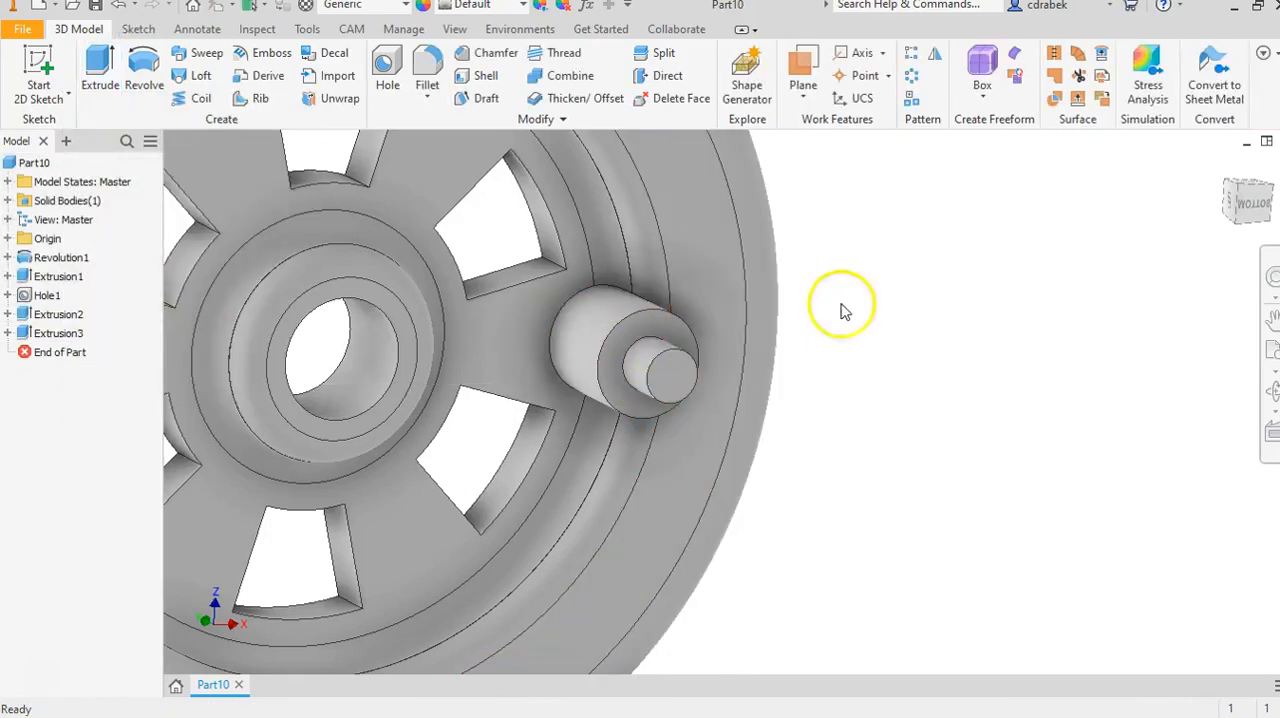
Start a sketch on the small end face of the stepped peg and place a point at its centre.
{"action": "scroll", "coordinate": [707, 403], "scroll_direction": "up", "scroll_amount": 3}
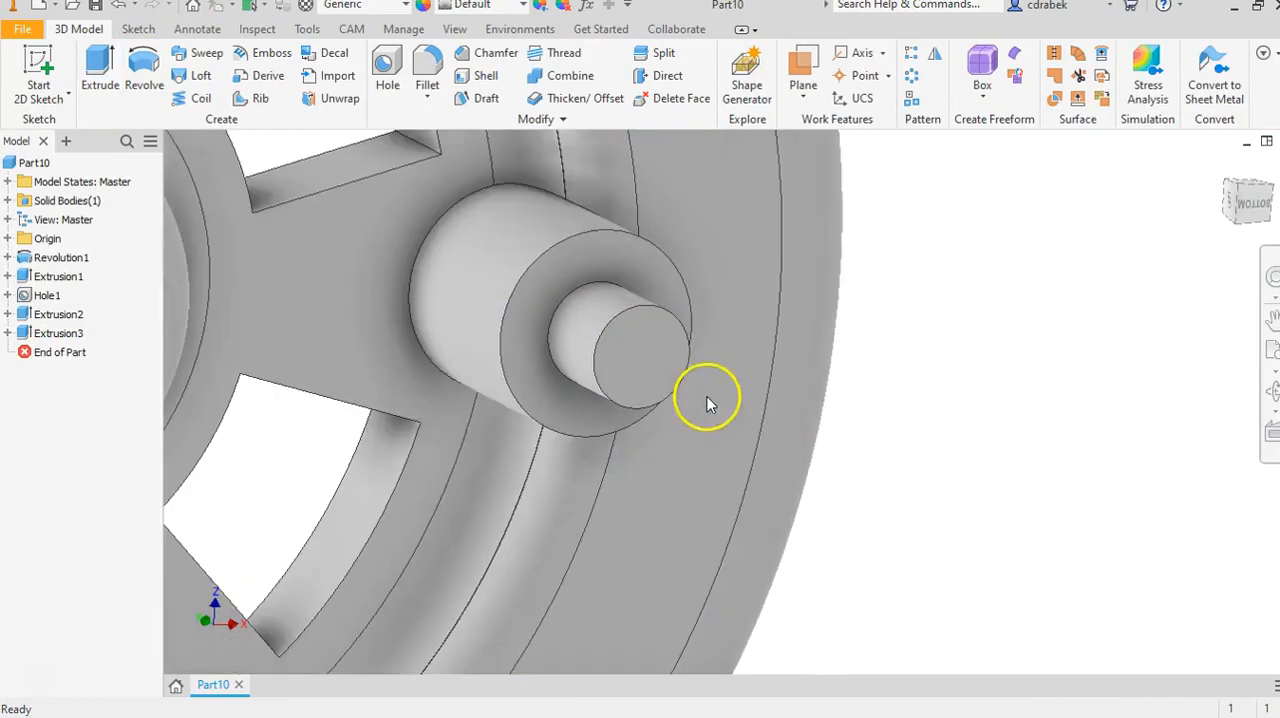
{"action": "left_click", "coordinate": [626, 366]}
{"action": "left_click", "coordinate": [763, 350]}
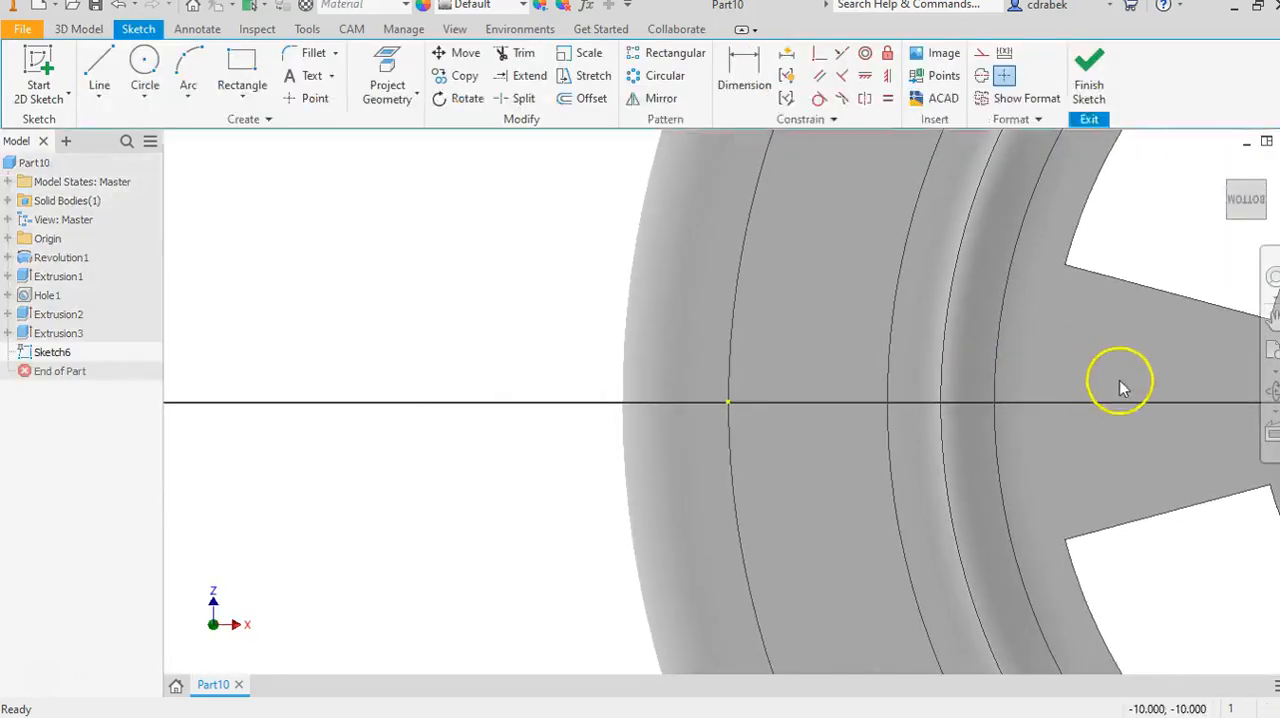
{"action": "middle_click_drag", "start_coordinate": [1117, 382], "coordinate": [288, 374]}
{"action": "middle_click_drag", "start_coordinate": [762, 374], "coordinate": [288, 372]}
{"action": "middle_click_drag", "start_coordinate": [806, 366], "coordinate": [437, 371]}
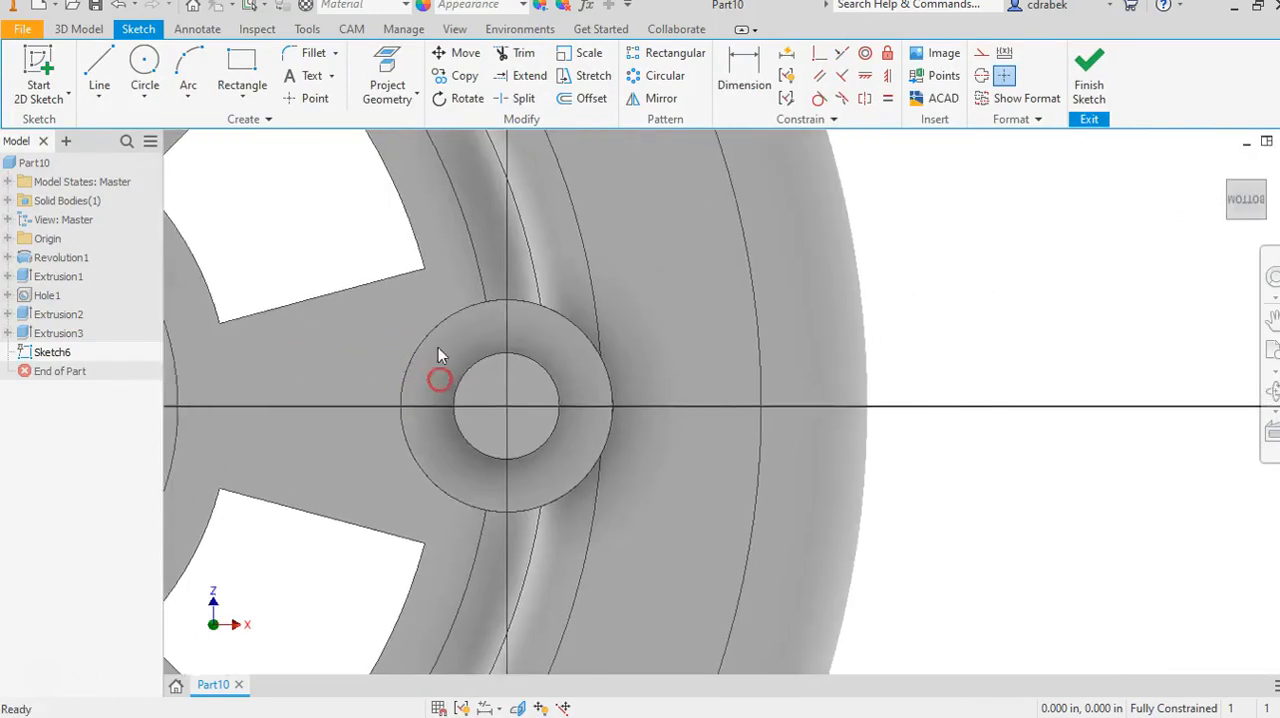
{"action": "left_click", "coordinate": [305, 98]}
{"action": "left_click", "coordinate": [522, 390]}
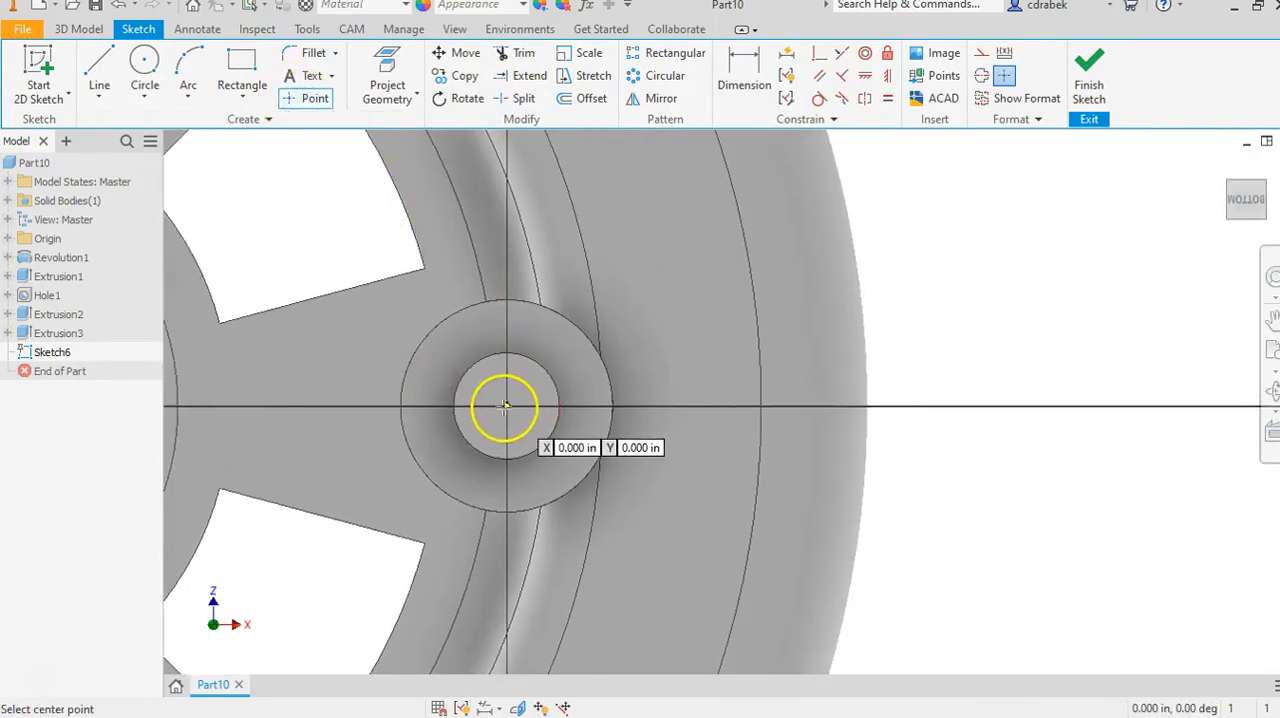
{"action": "left_click", "coordinate": [507, 406]}
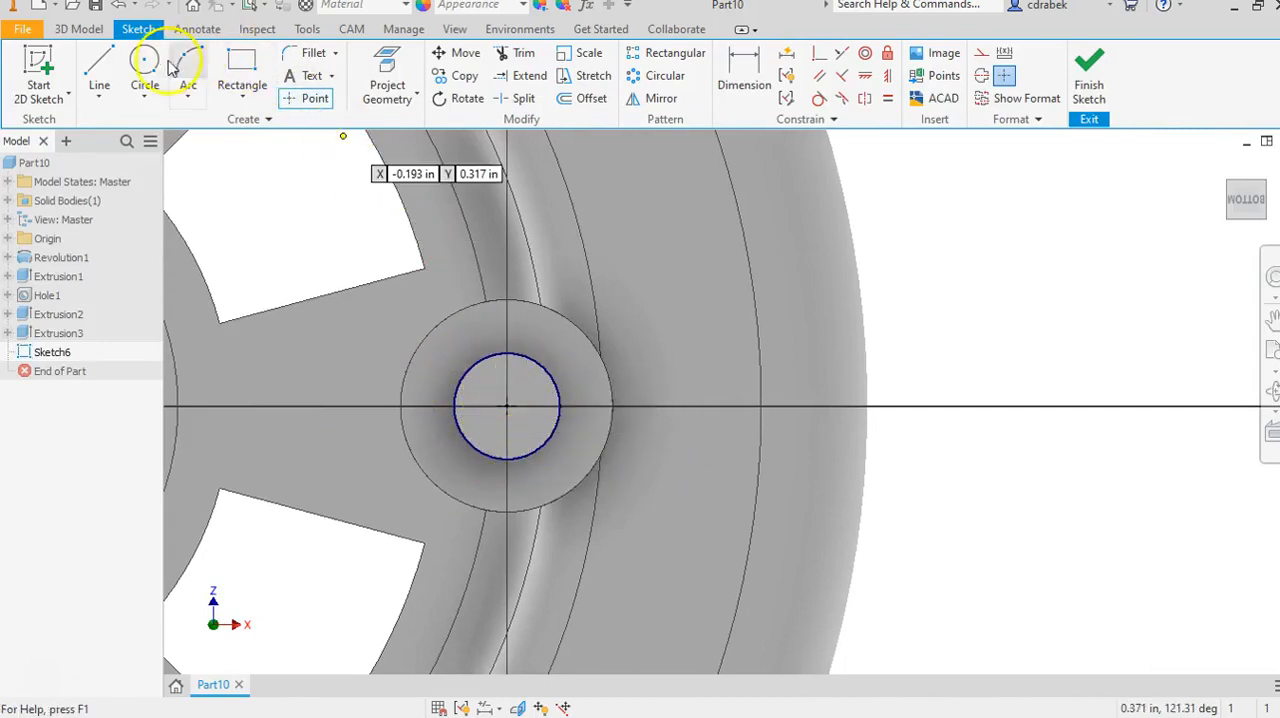
Drill a simple hole at the sketch point with distance termination, 0.0625 in diameter and 0.25 in deep.
{"action": "left_click", "coordinate": [78, 29]}
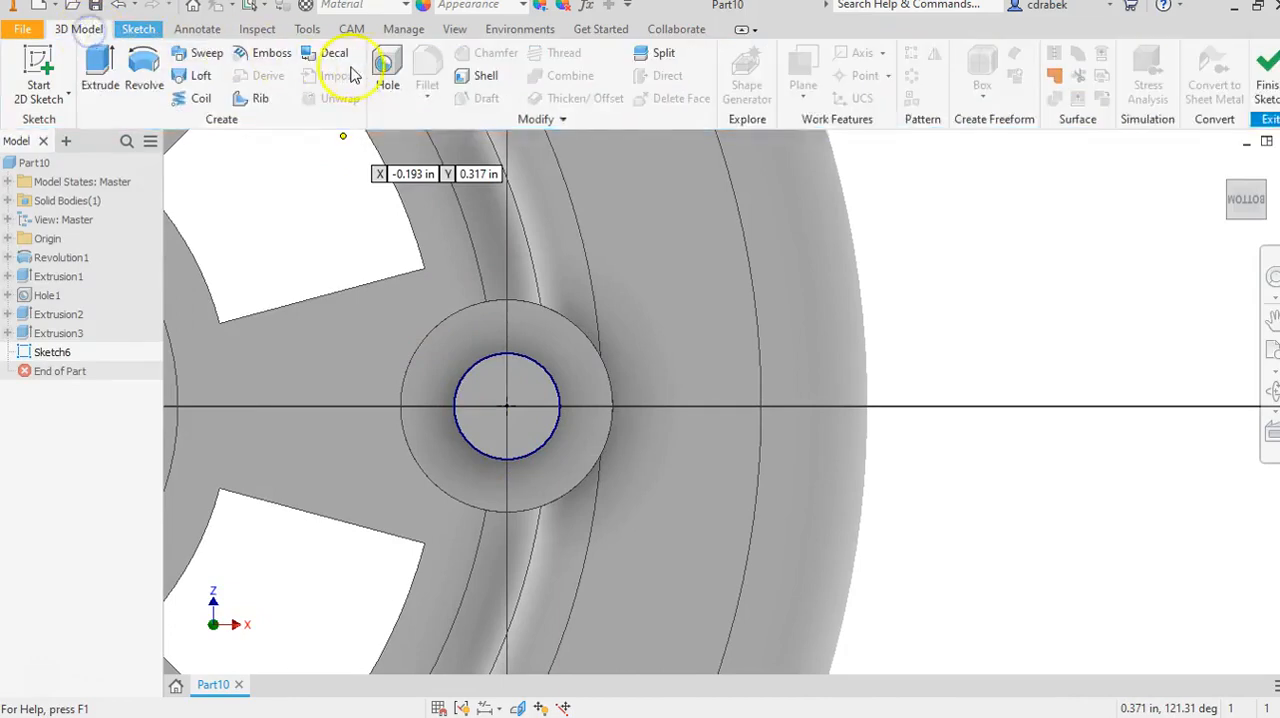
{"action": "left_click", "coordinate": [386, 66]}
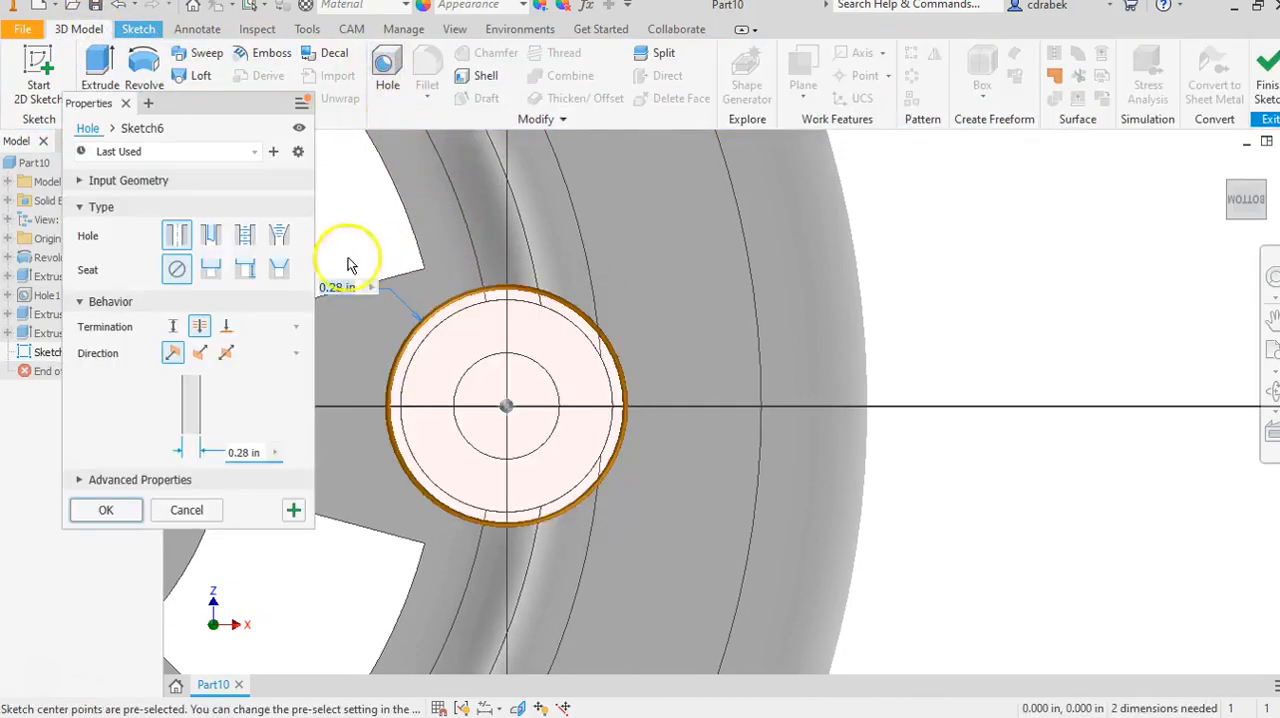
{"action": "left_click", "coordinate": [204, 323]}
{"action": "left_click", "coordinate": [174, 327]}
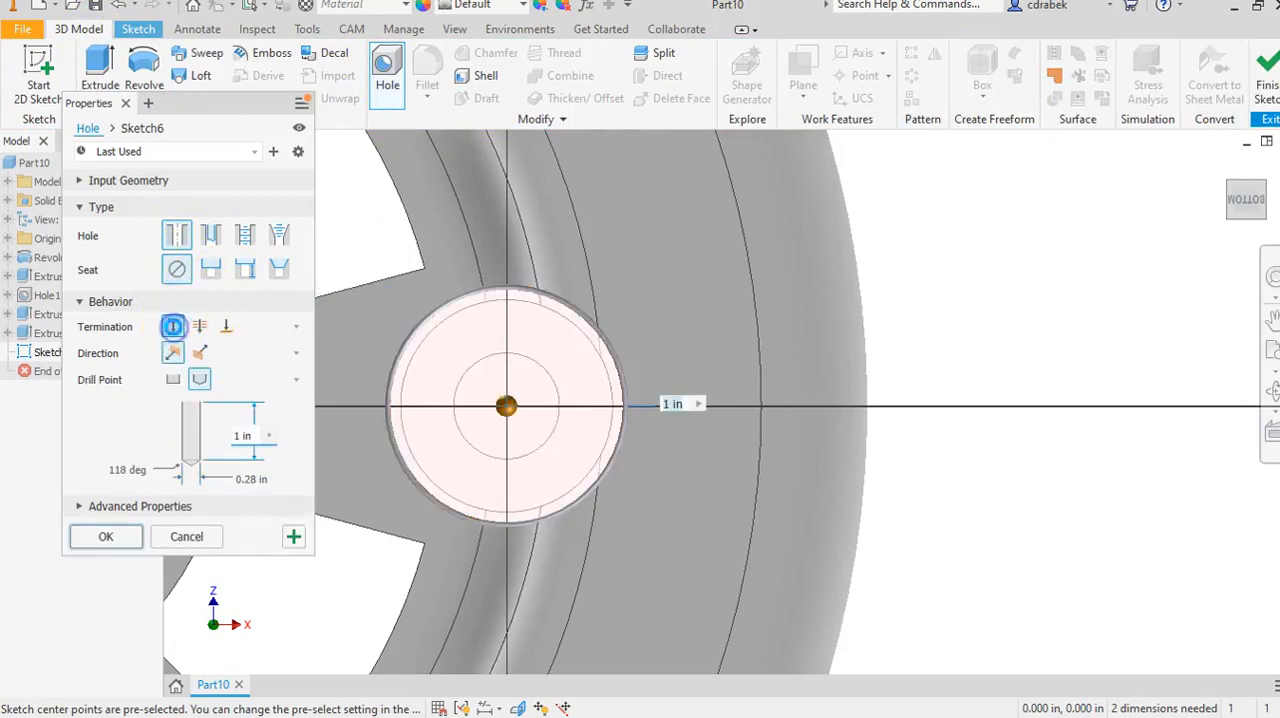
{"action": "left_click", "coordinate": [248, 479]}
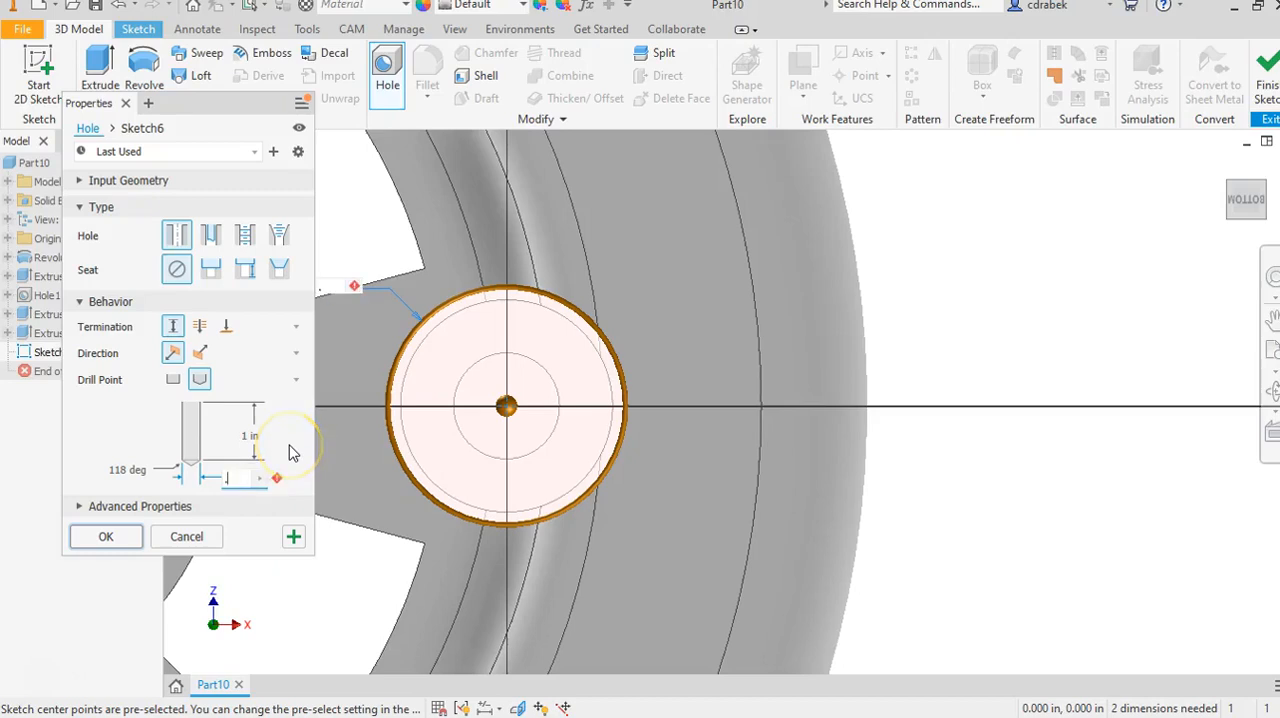
{"action": "type", "text": ".0625"}
{"action": "key", "text": "Return"}
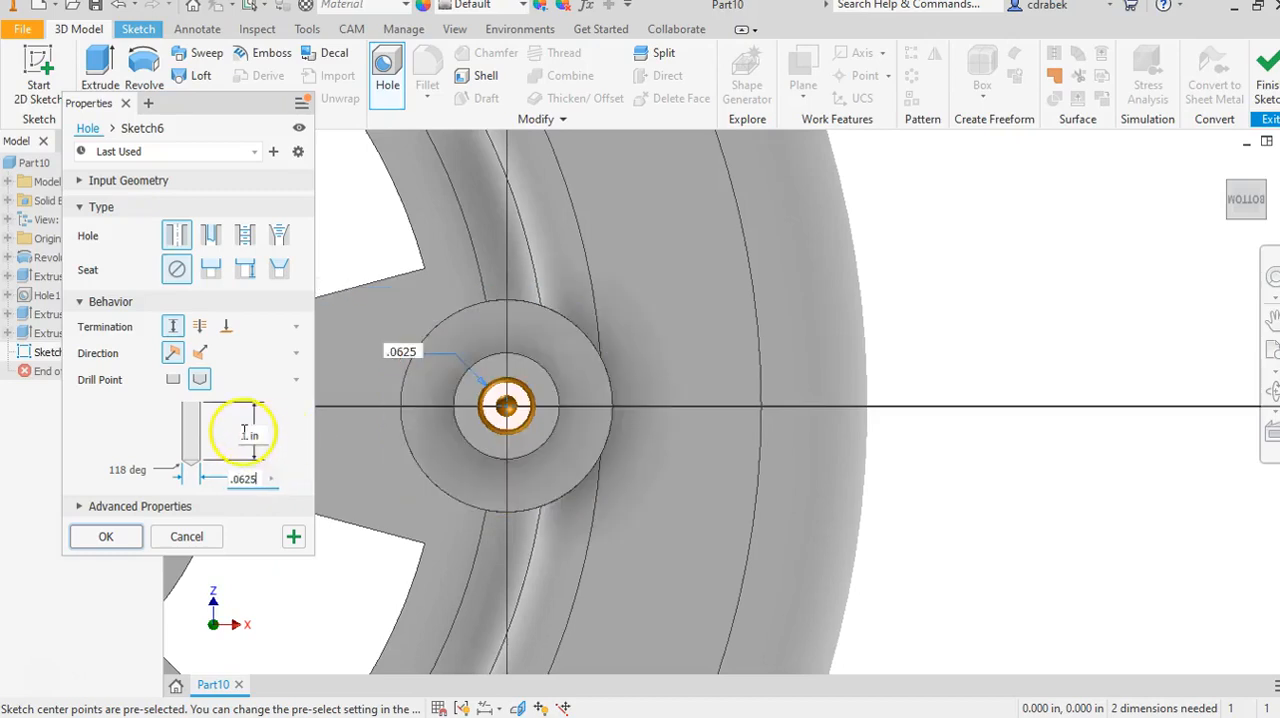
{"action": "left_click", "coordinate": [245, 437]}
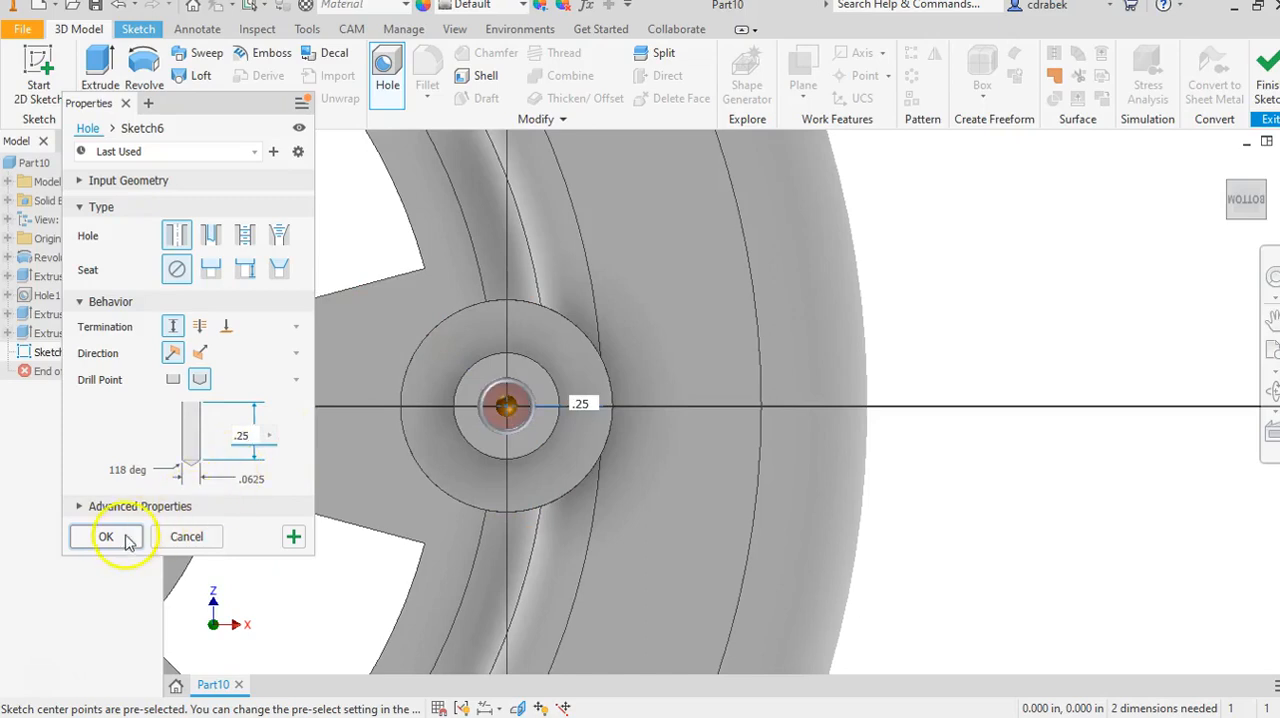
{"action": "left_click", "coordinate": [106, 537]}
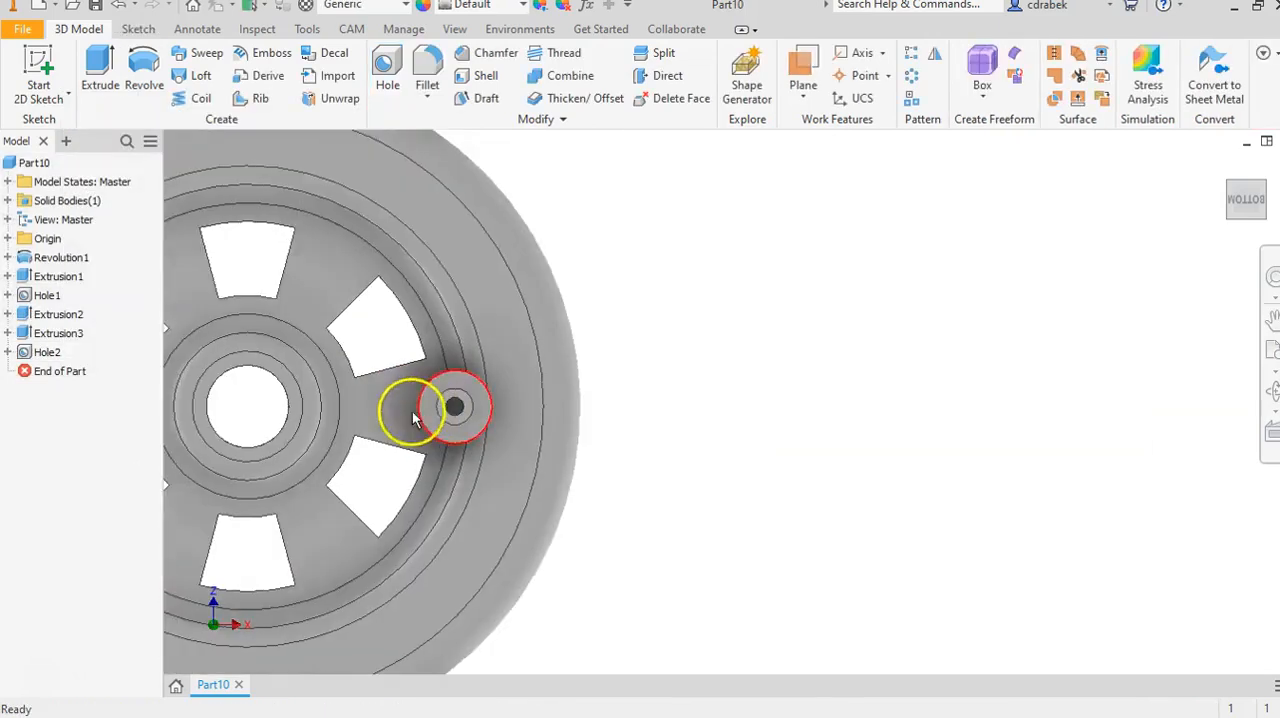
Examine the wheel's spoke side and the drilled, stepped end of the peg up close and from an angle.
{"action": "middle_click_drag", "start_coordinate": [413, 418], "coordinate": [974, 384], "text": "shift"}
{"action": "middle_click_drag", "start_coordinate": [533, 404], "coordinate": [785, 423], "text": "shift"}
{"action": "middle_click_drag", "start_coordinate": [896, 410], "coordinate": [457, 414]}
{"action": "middle_click_drag", "start_coordinate": [658, 395], "coordinate": [603, 393], "text": "shift"}
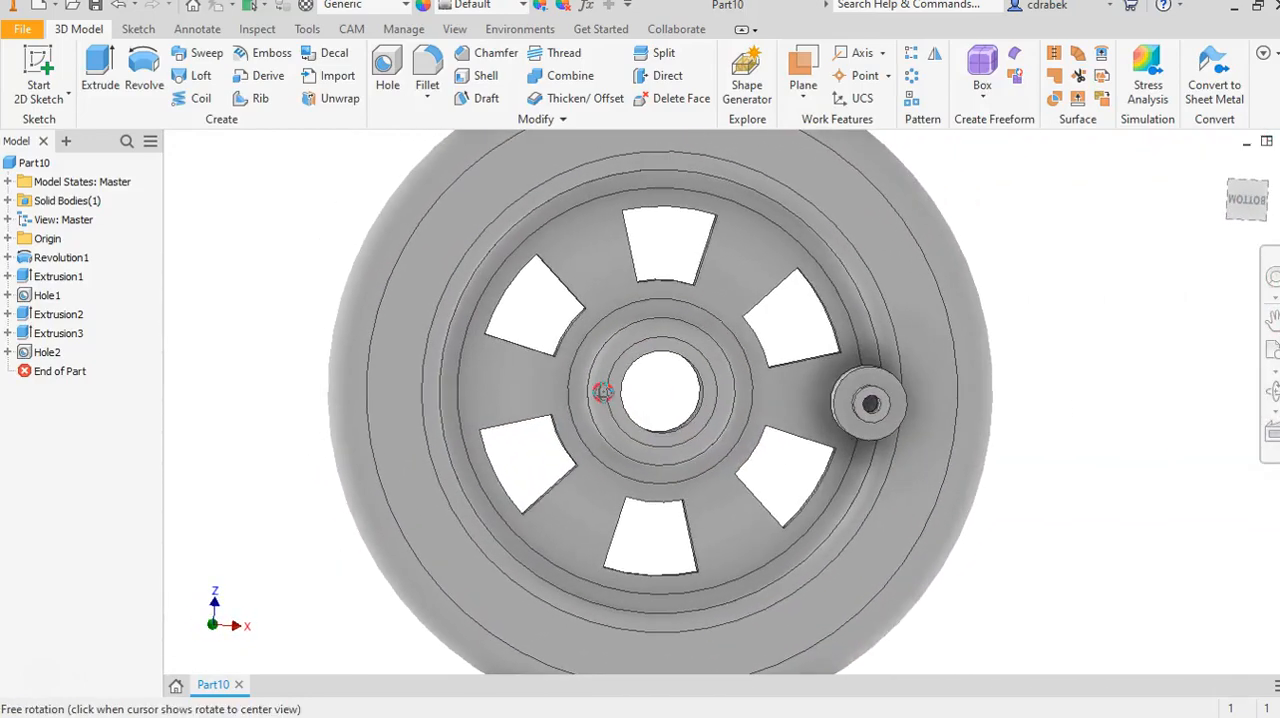
{"action": "scroll", "coordinate": [886, 405], "scroll_direction": "up", "scroll_amount": 6}
{"action": "scroll", "coordinate": [876, 410], "scroll_direction": "down", "scroll_amount": 10}
{"action": "middle_click_drag", "start_coordinate": [936, 382], "coordinate": [943, 385], "text": "shift"}
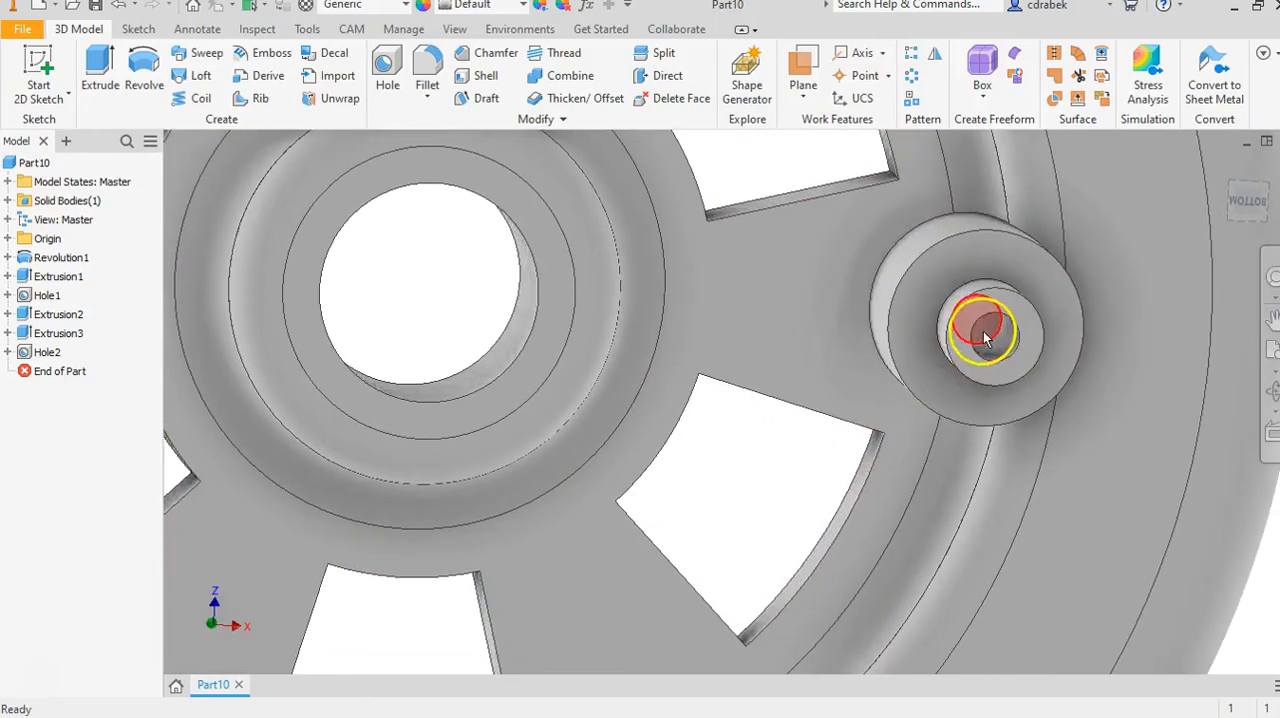
{"action": "scroll", "coordinate": [751, 354], "scroll_direction": "up", "scroll_amount": 5}
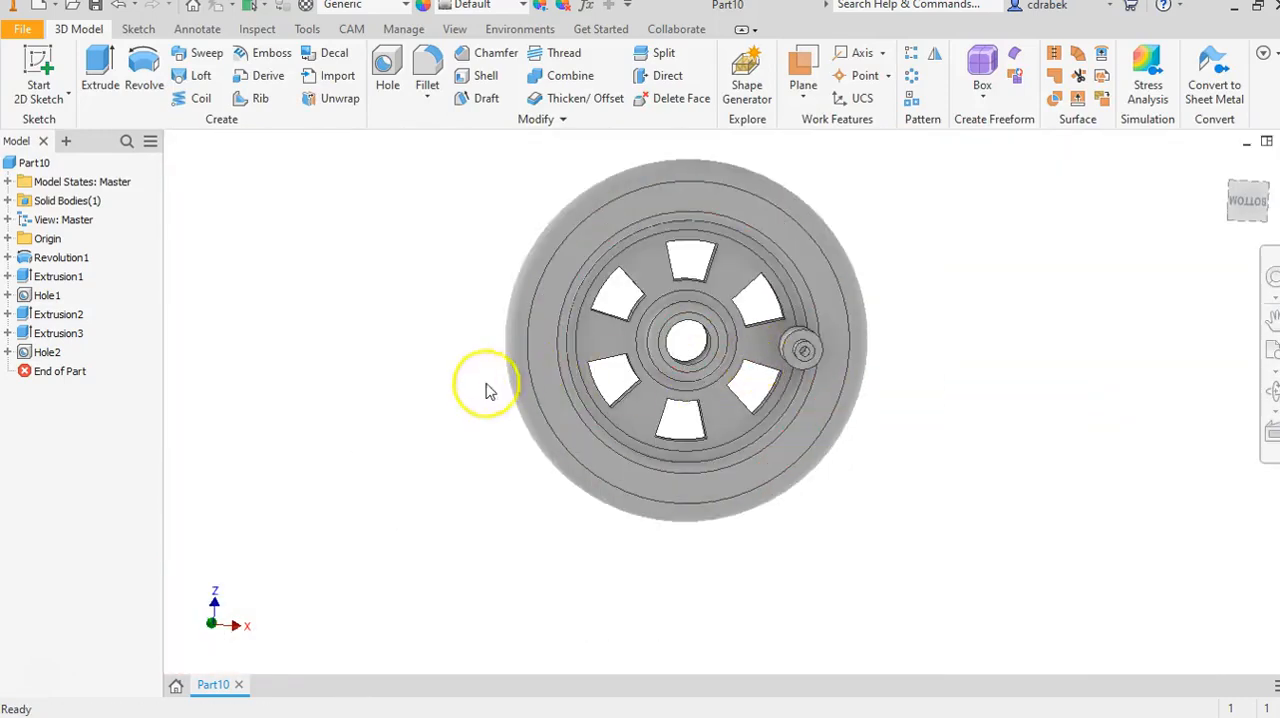